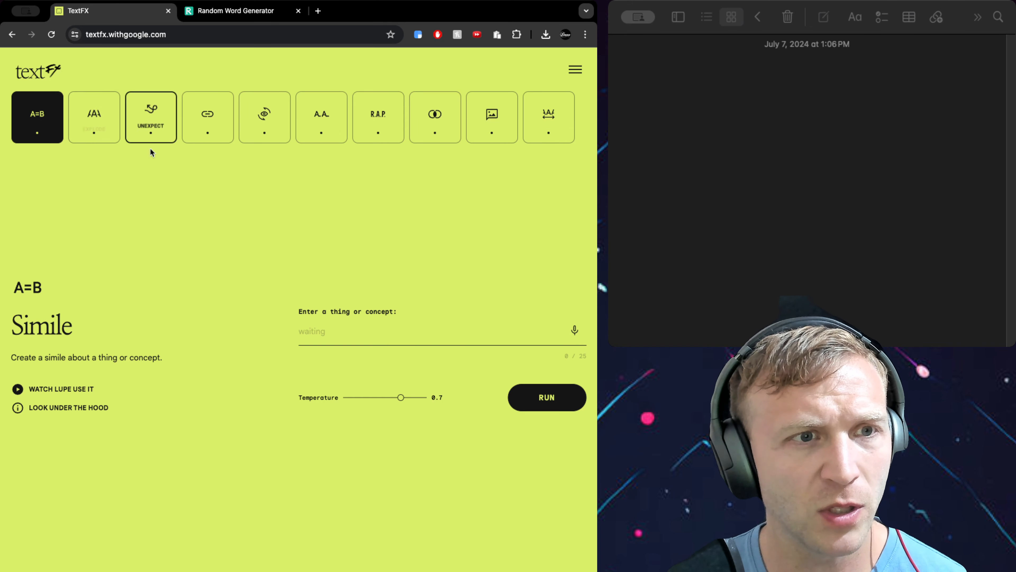
left_click_drag(74, 327, 11, 324)
left_click(100, 261)
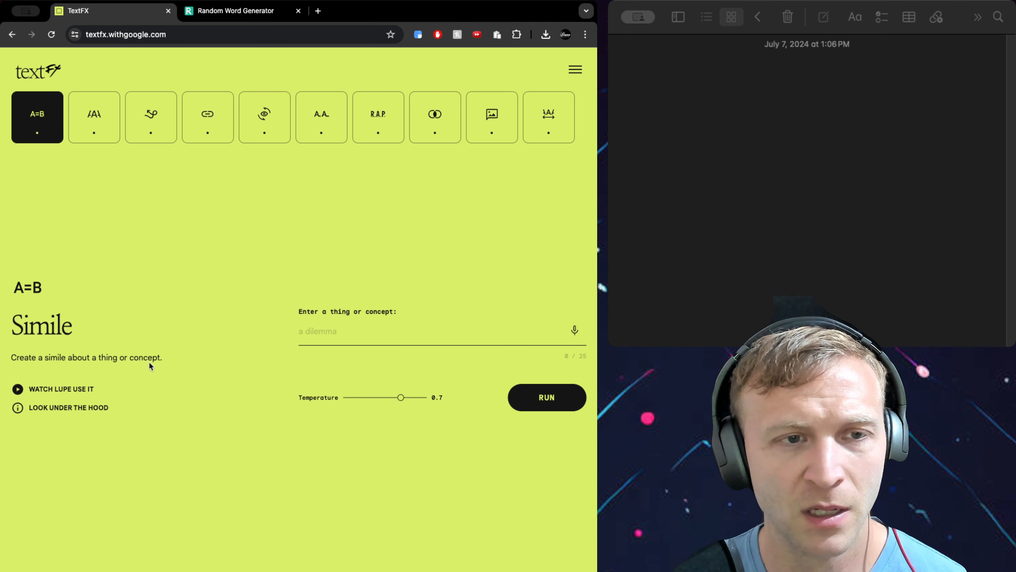
Step: Copy the word "book" from Random Word Generator and run the TextFX Simile tool on it
left_click(250, 16)
left_click_drag(442, 285, 383, 284)
key("super+c")
left_click(104, 10)
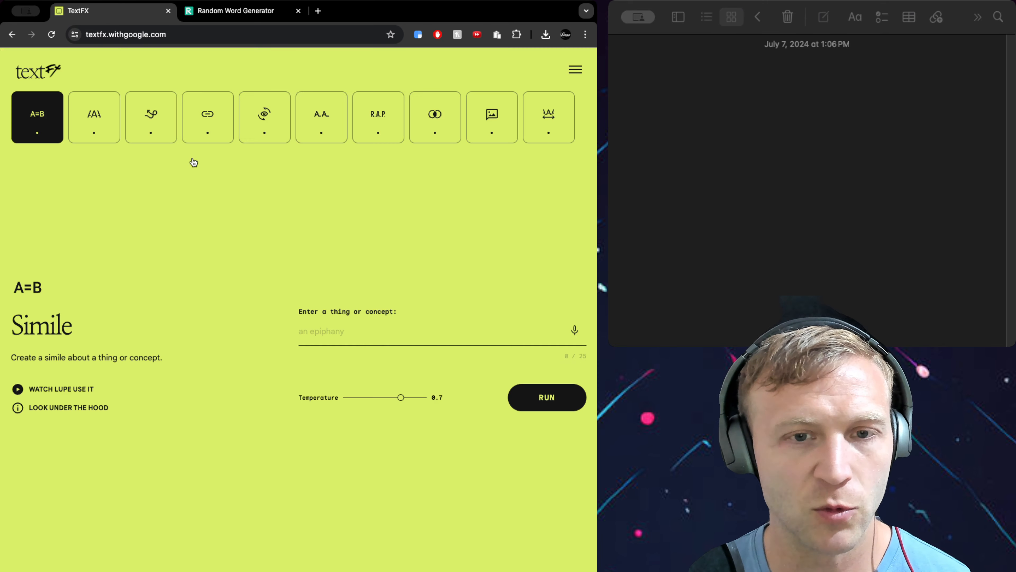
left_click(374, 337)
key("super+v")
left_click(544, 402)
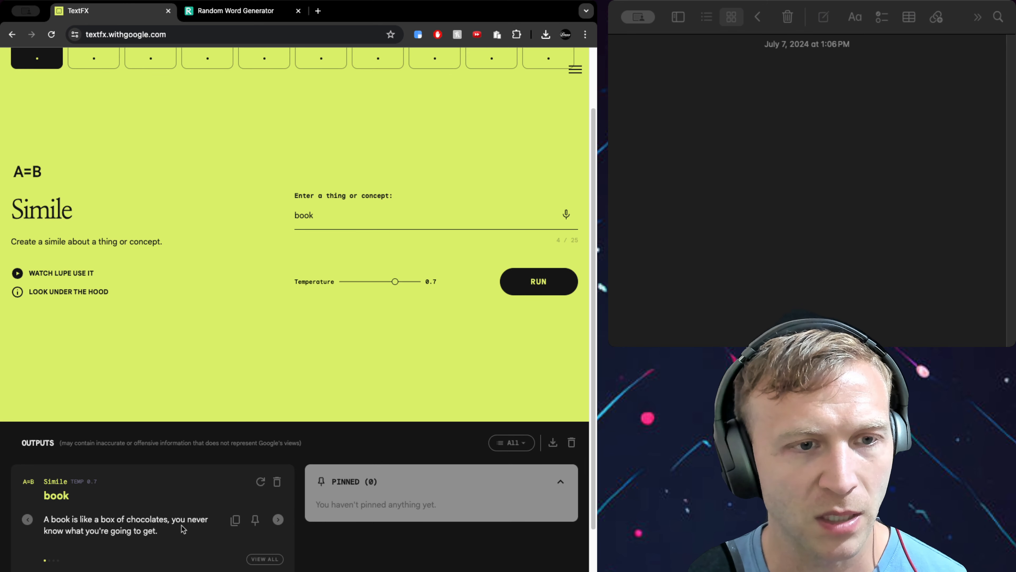
Step: Read through the generated similes for "book" one by one
left_click_drag(160, 531, 57, 517)
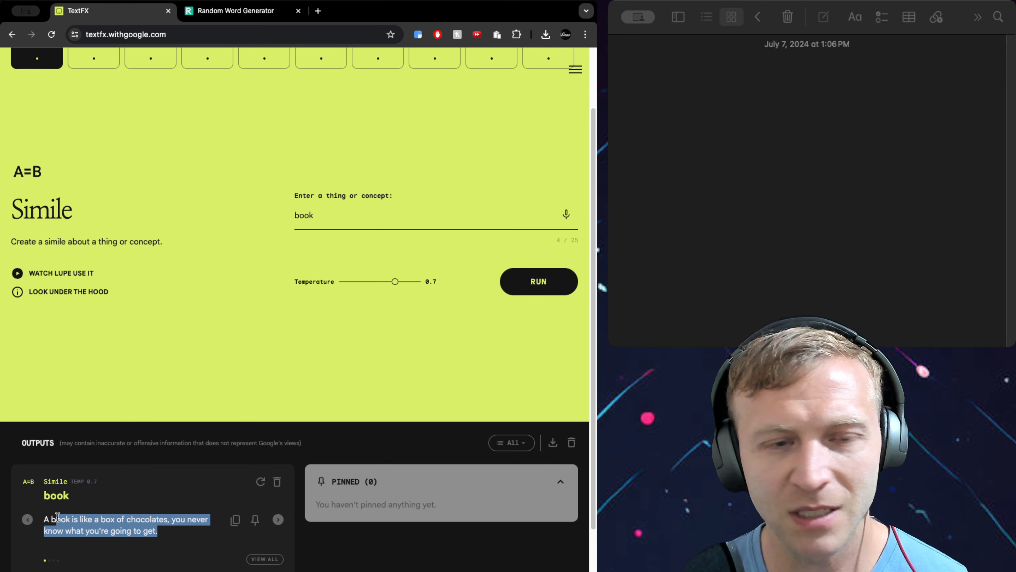
left_click(127, 496)
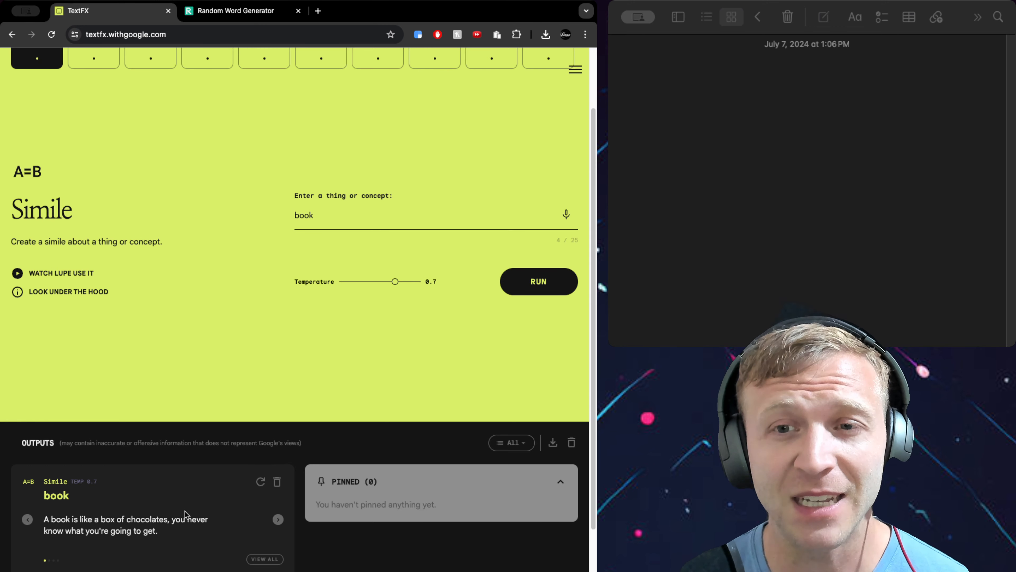
left_click(278, 519)
scroll(278, 524, "down", 1)
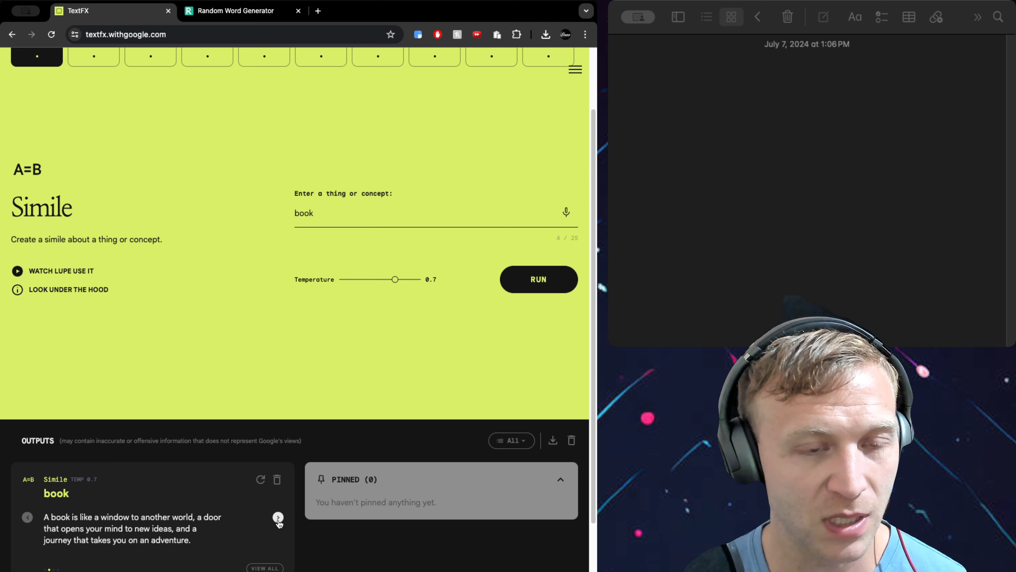
mouse_move(233, 517)
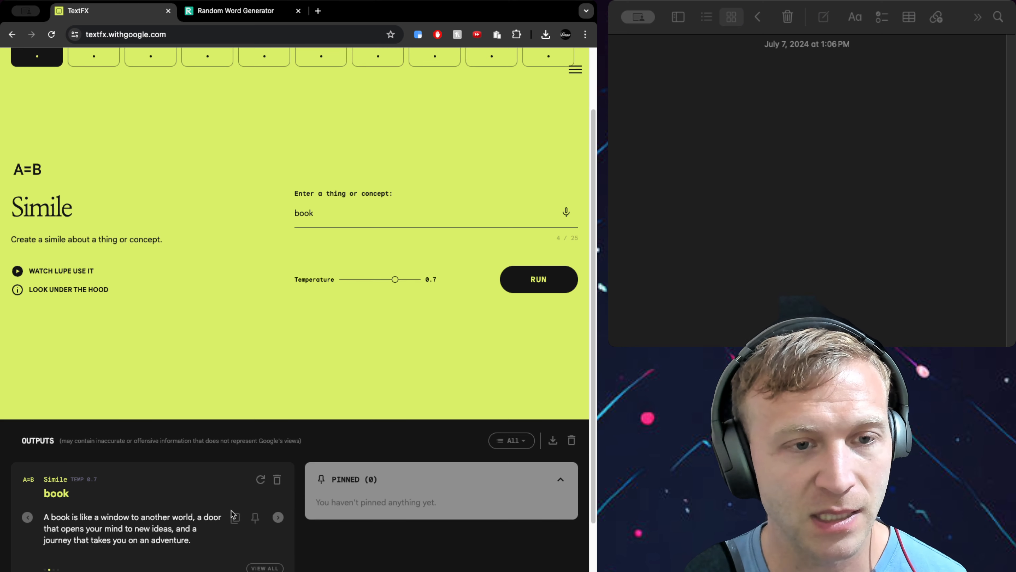
left_click(277, 518)
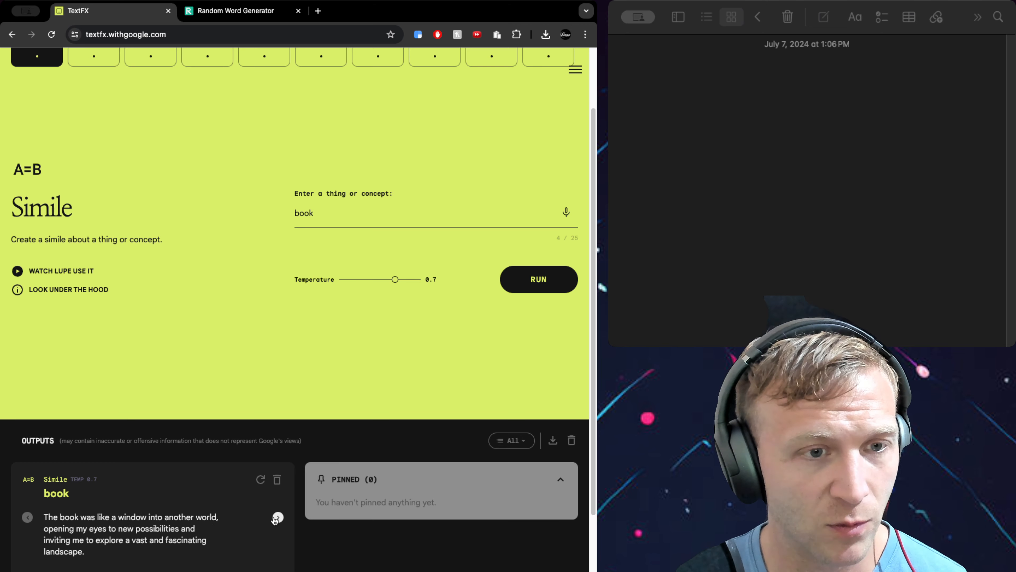
left_click(276, 518)
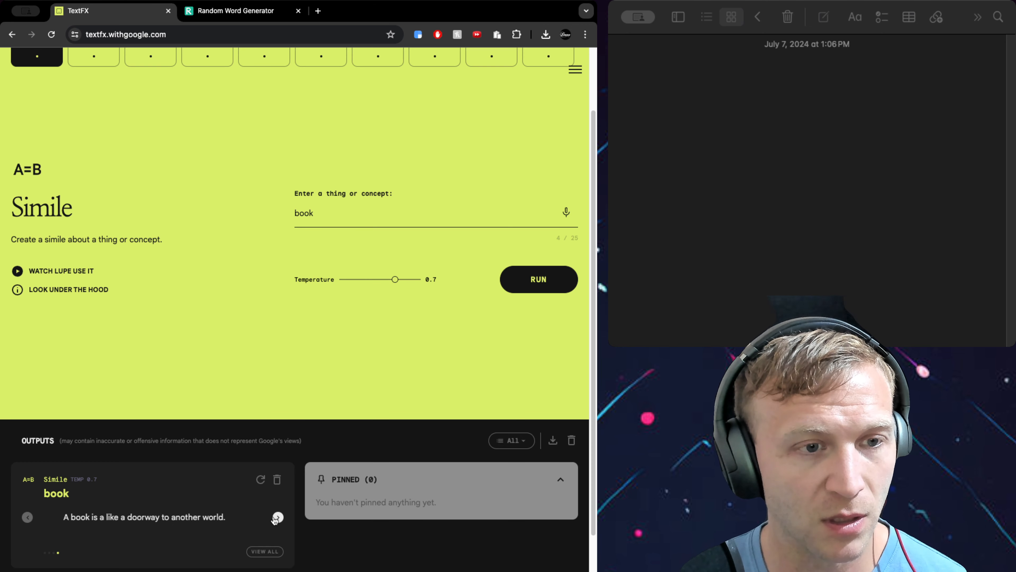
left_click(277, 517)
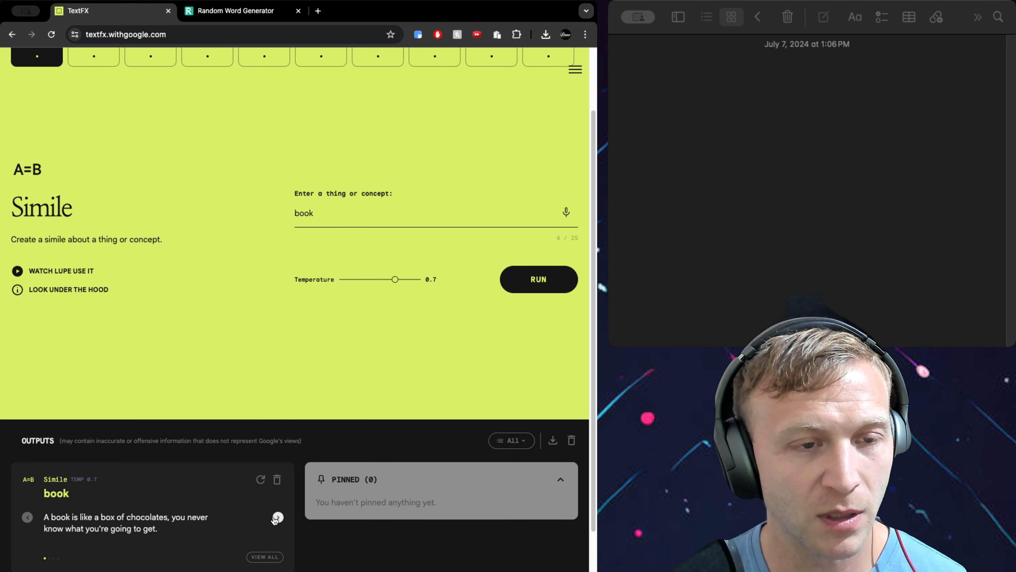
left_click(277, 518)
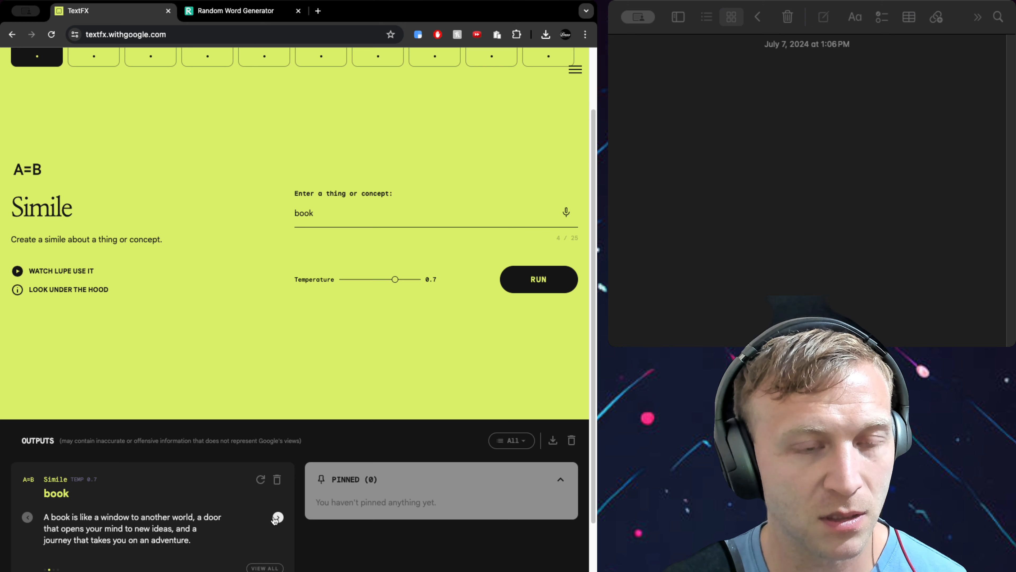
left_click(276, 518)
scroll(280, 497, "down", 2)
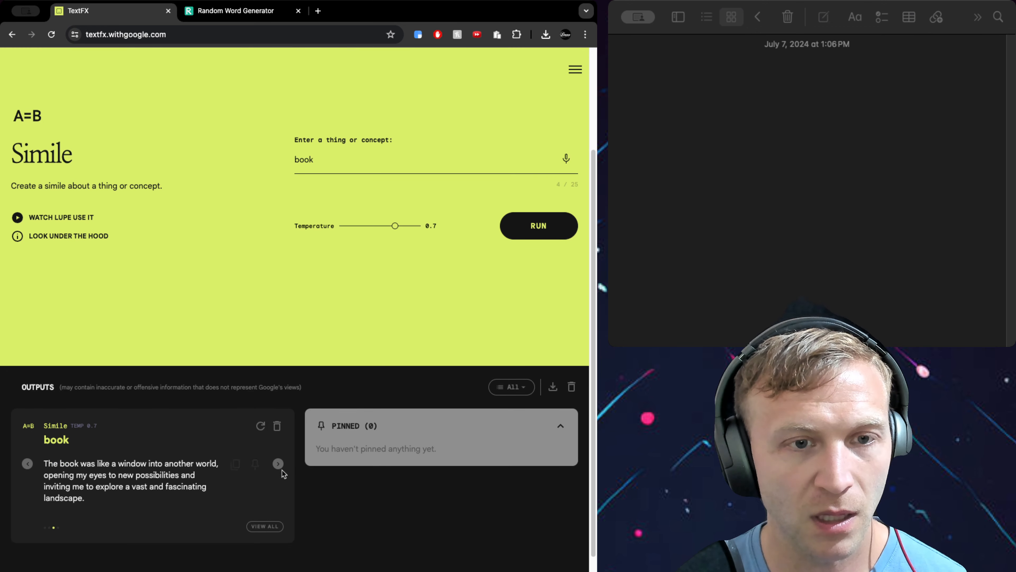
left_click(278, 464)
Step: Generate a new set of four random words in Random Word Generator and copy the word "gravel"
scroll(200, 166, "up", 5)
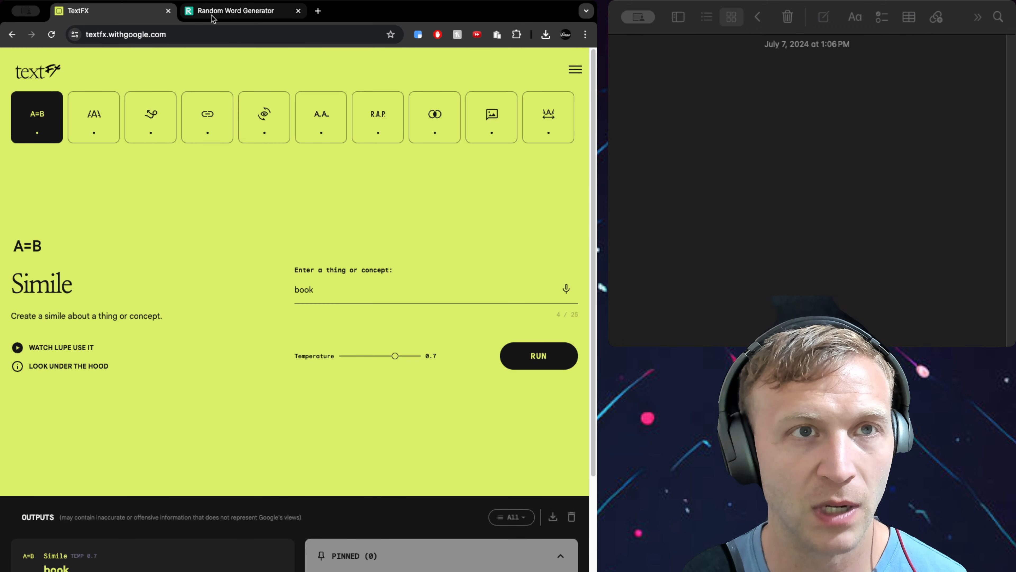
left_click(212, 15)
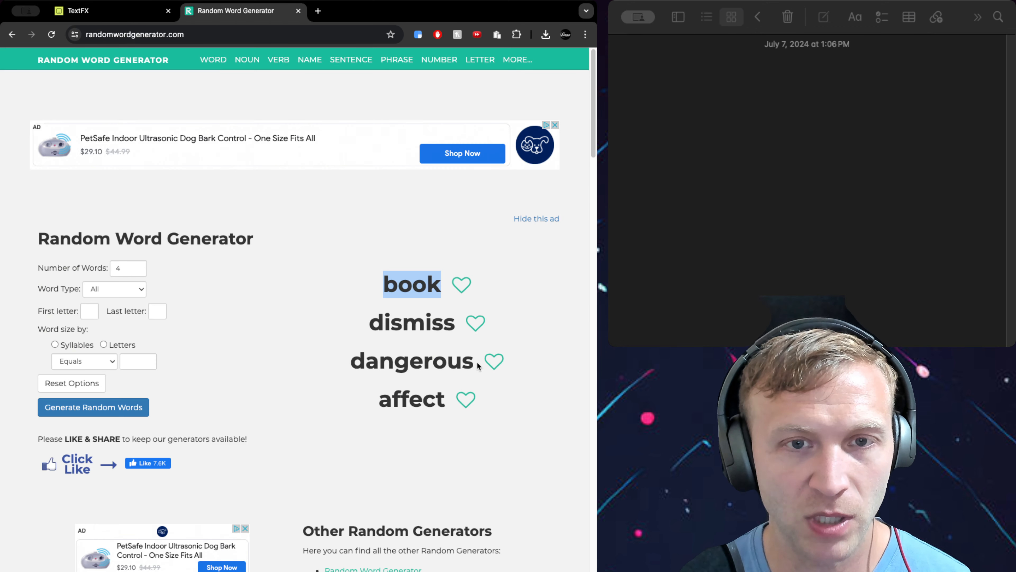
left_click_drag(478, 365, 320, 368)
left_click(77, 414)
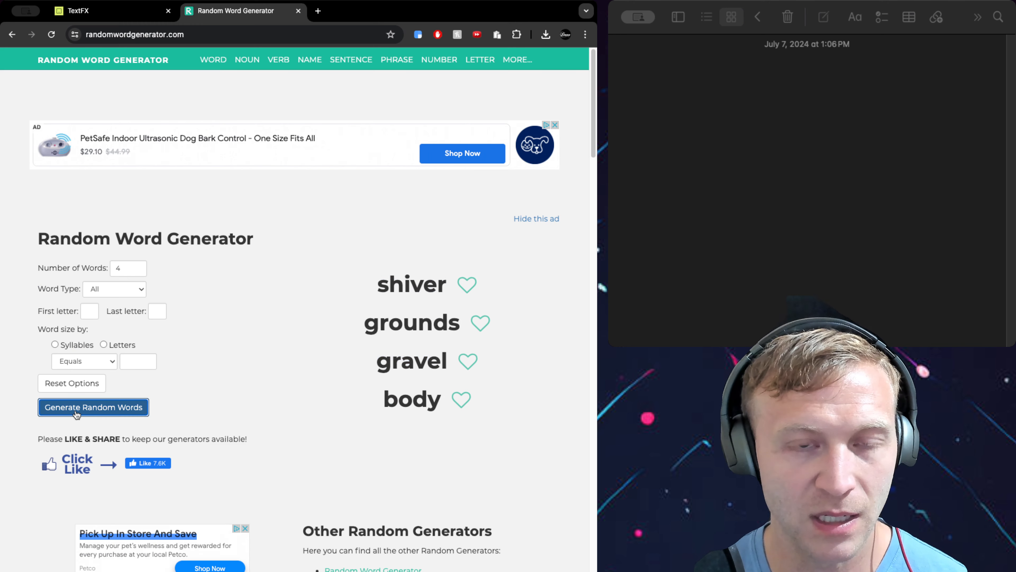
left_click_drag(446, 365, 376, 365)
key("ctrl+c")
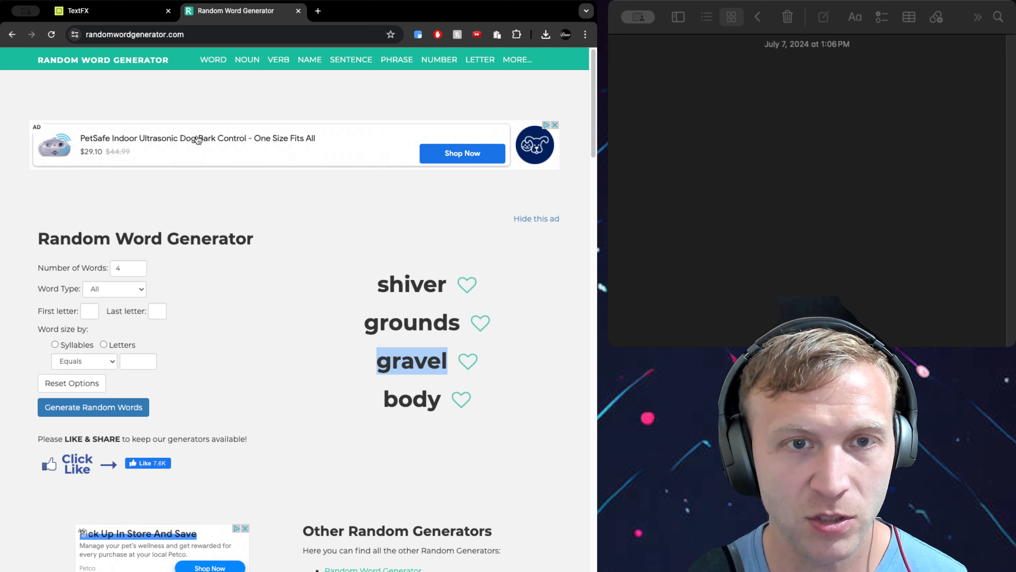
Step: Replace the concept in TextFX with "gravel" and run the Simile tool
left_click(120, 12)
key("ctrl+a")
key("ctrl+v")
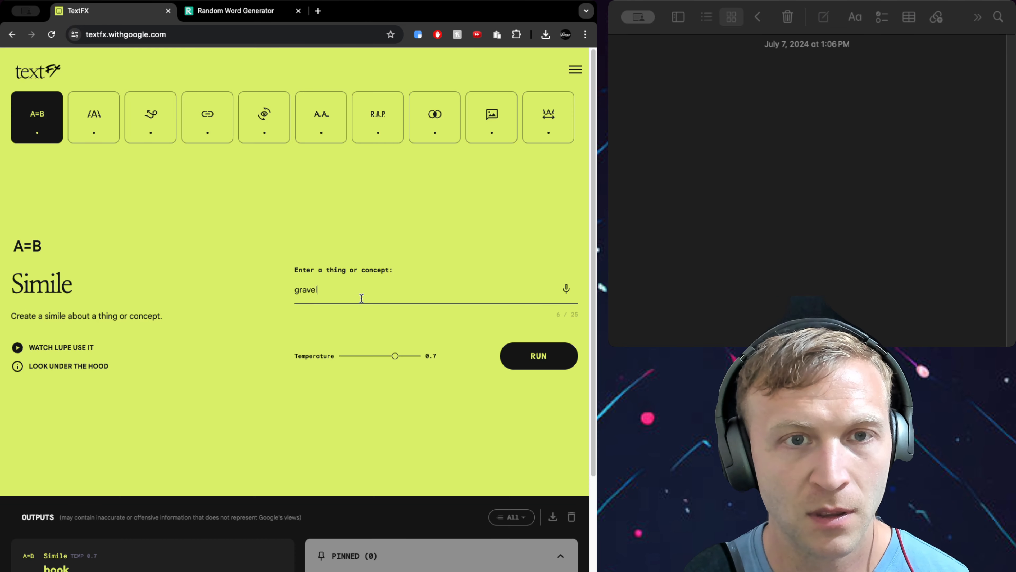
key("Return")
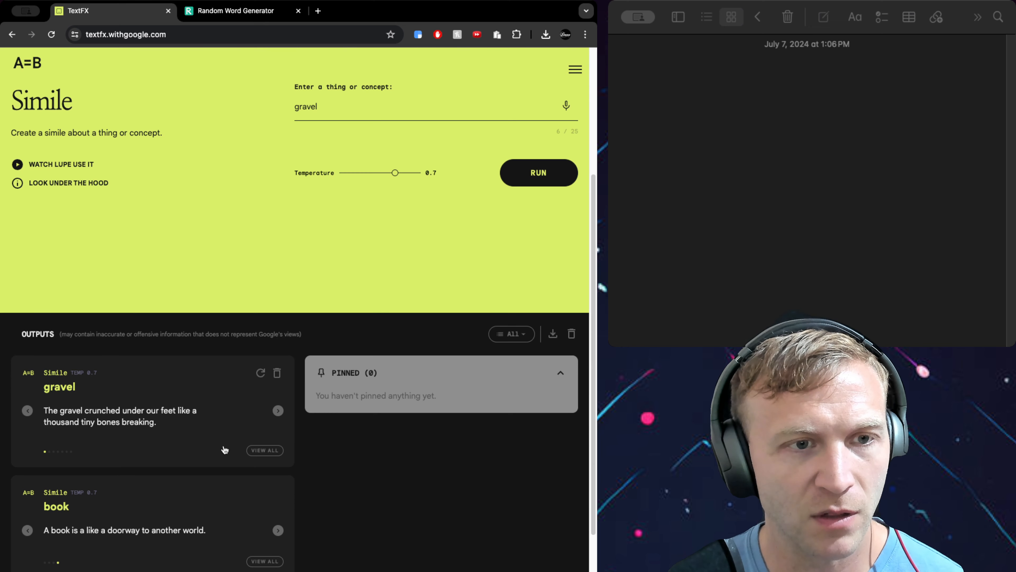
Step: Compare the "gravel" similes with the "book" simile and browse the "gravel" set, ending back on its first simile
left_click_drag(180, 427, 42, 409)
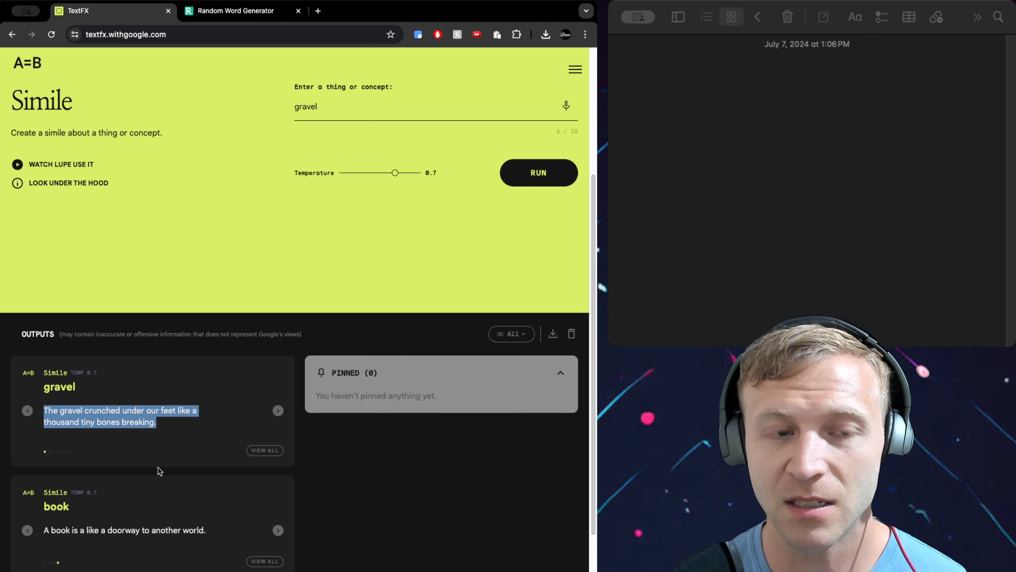
left_click(154, 418)
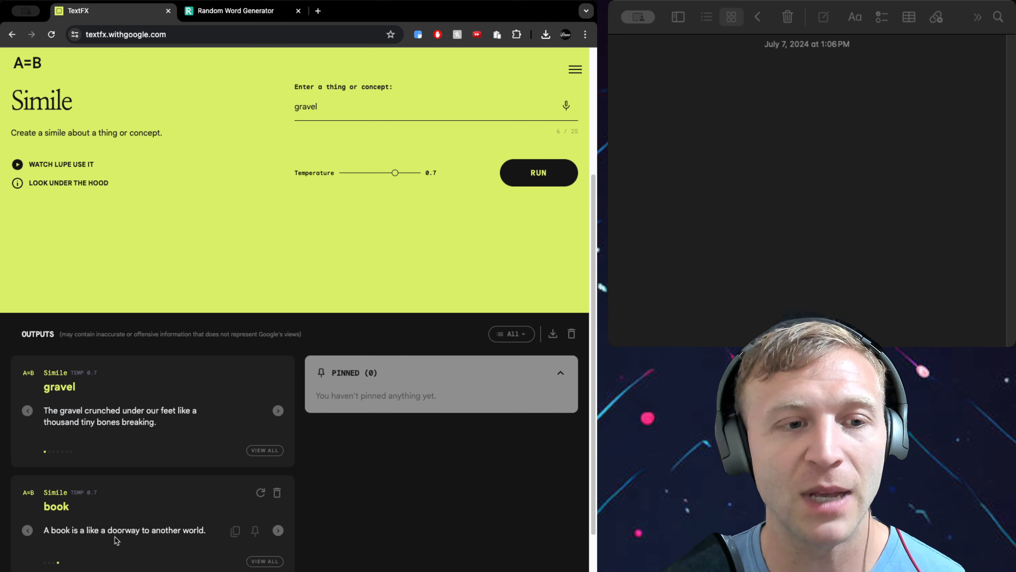
left_click_drag(131, 530, 43, 530)
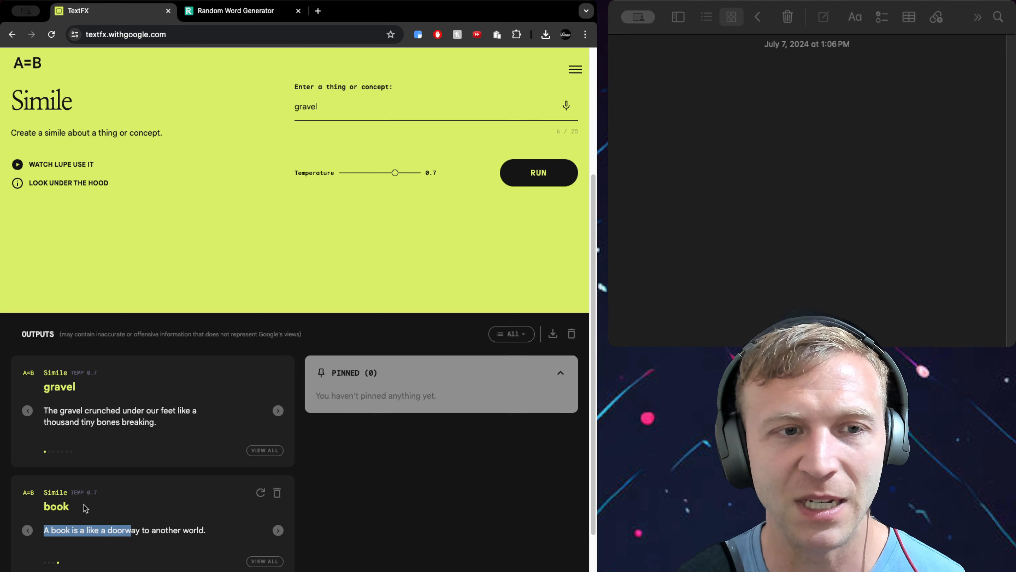
left_click_drag(111, 410, 157, 423)
left_click(157, 422)
left_click(278, 410)
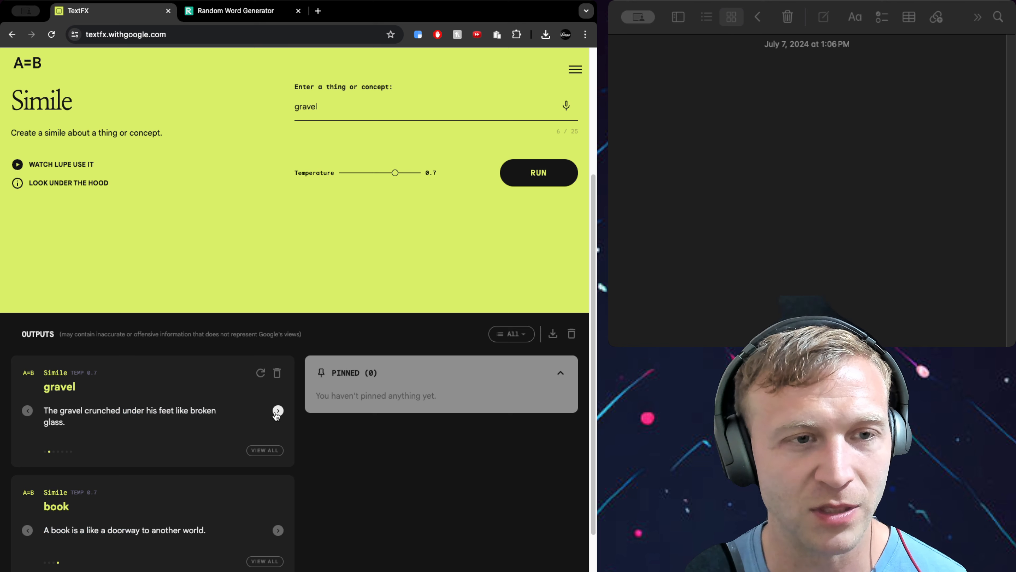
left_click(276, 415)
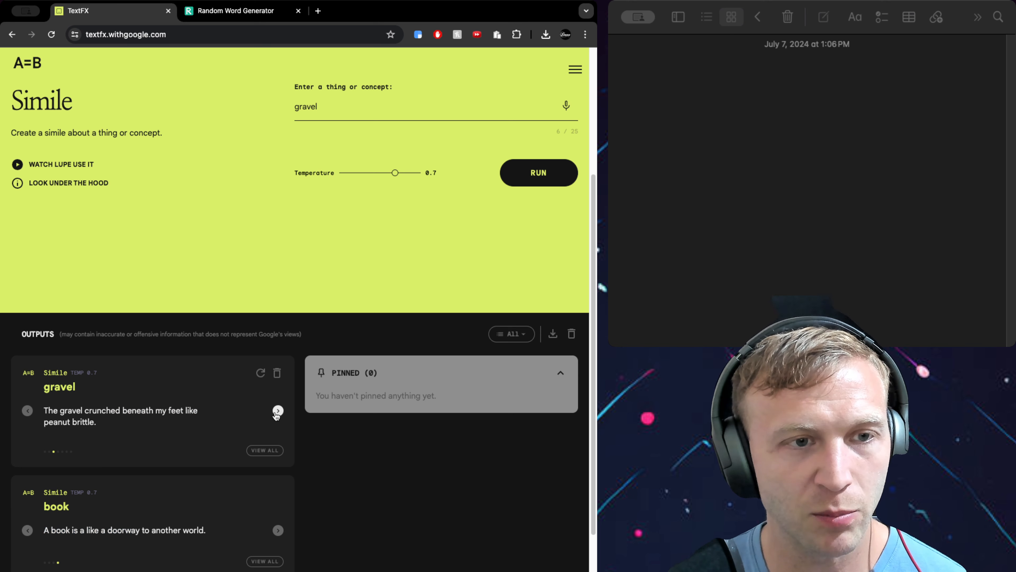
left_click(276, 415)
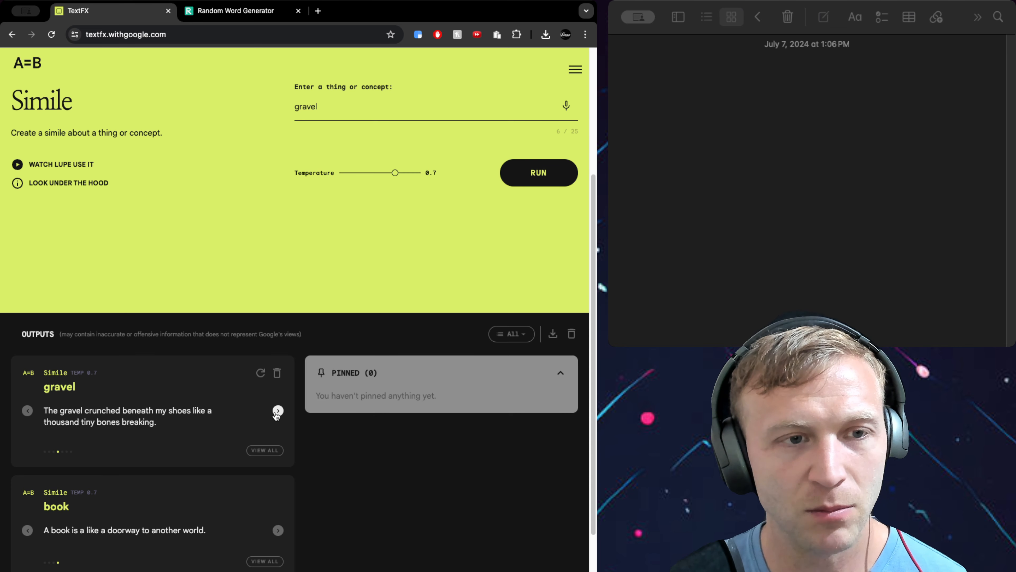
left_click(276, 415)
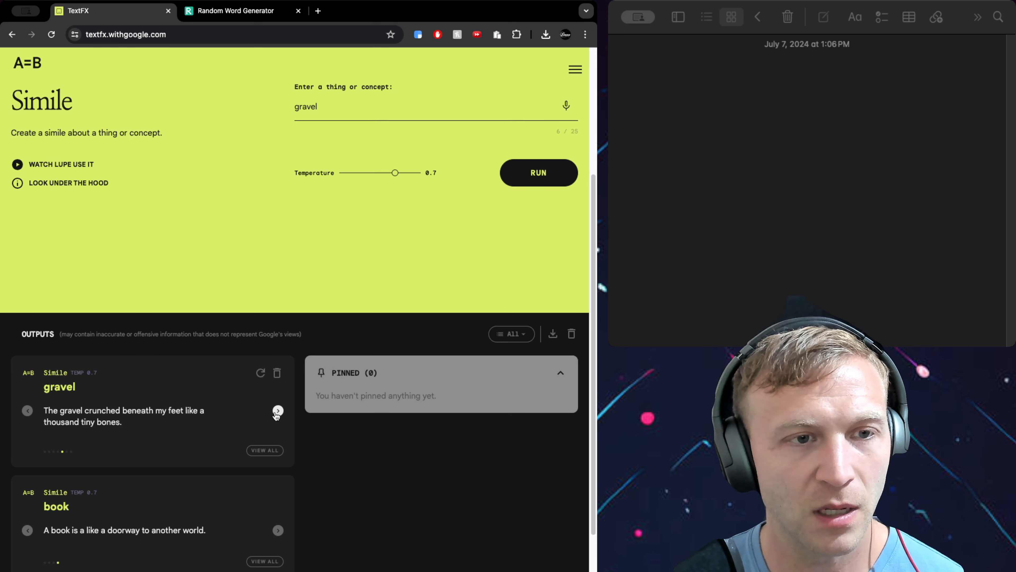
left_click(276, 415)
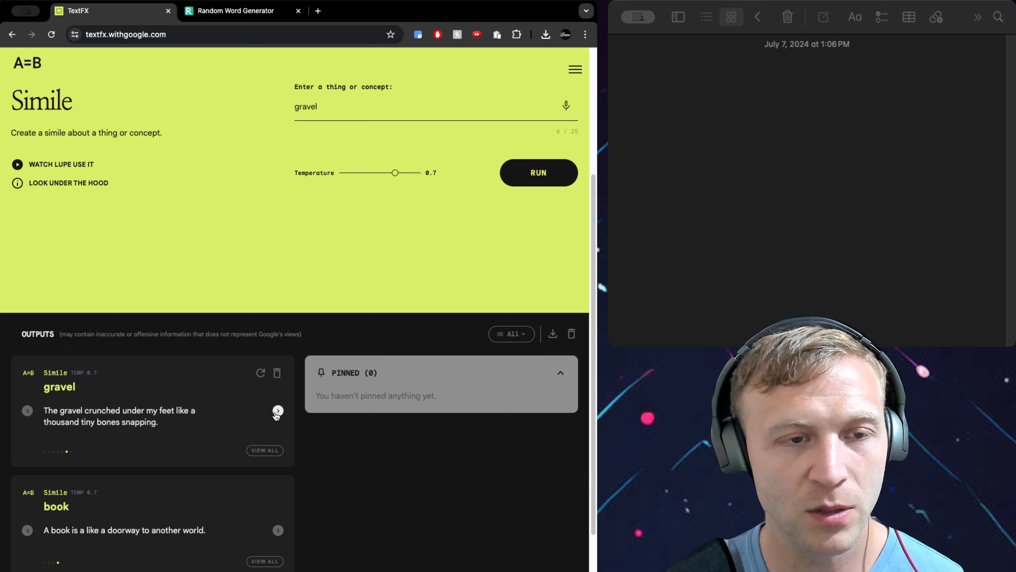
left_click(276, 415)
left_click(276, 415)
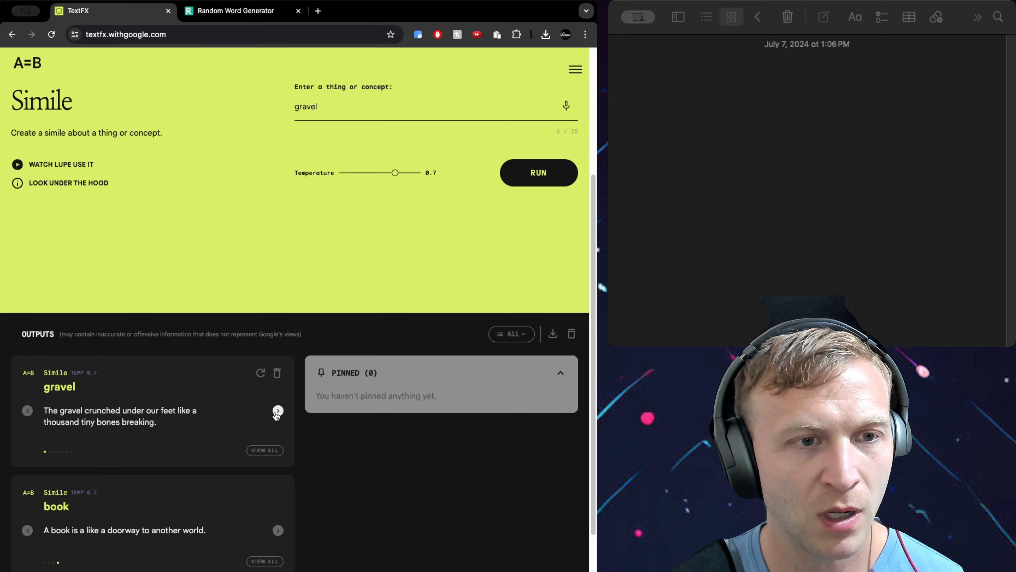
left_click(276, 415)
left_click(276, 415)
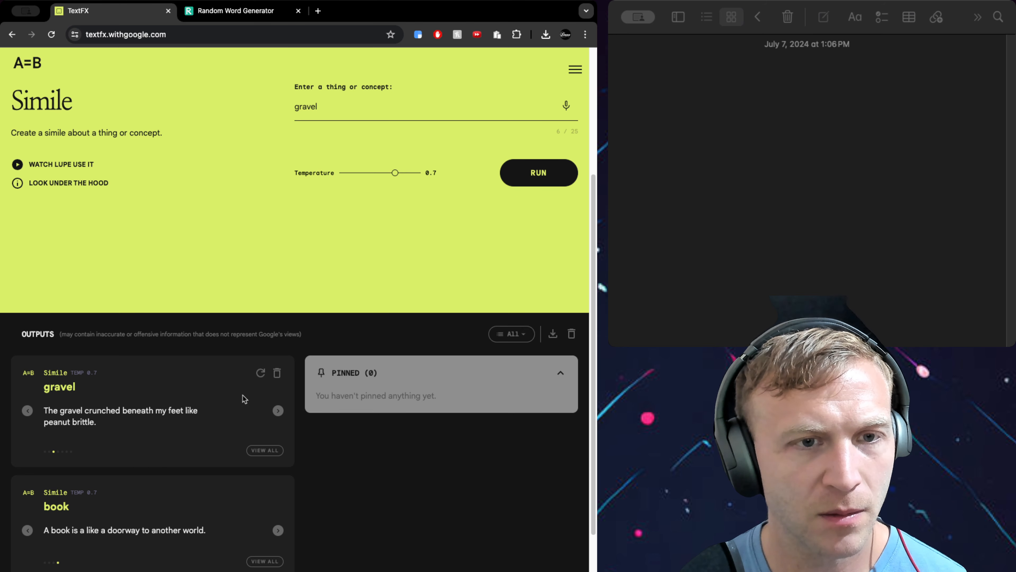
left_click(277, 410)
left_click(28, 411)
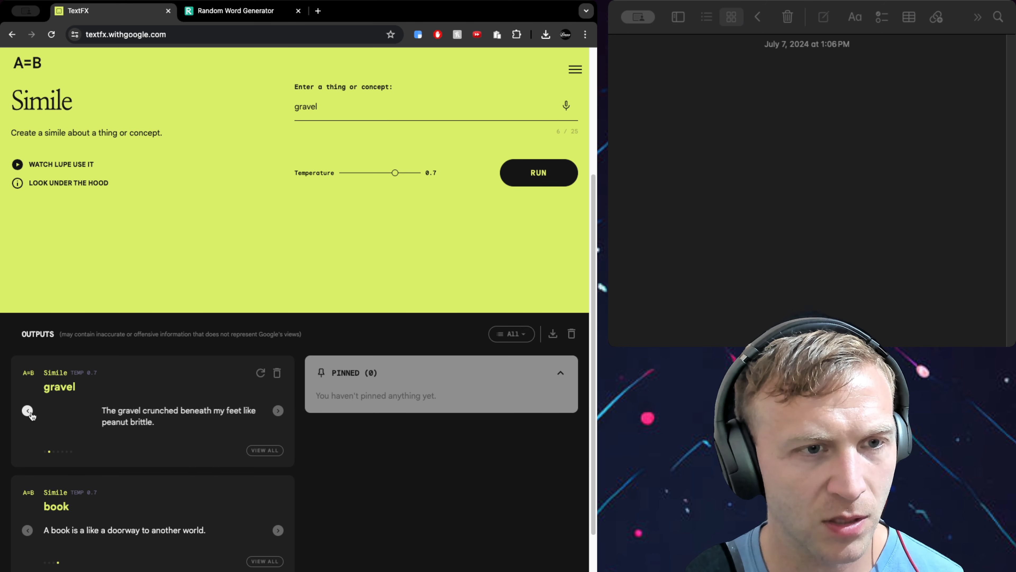
left_click(28, 410)
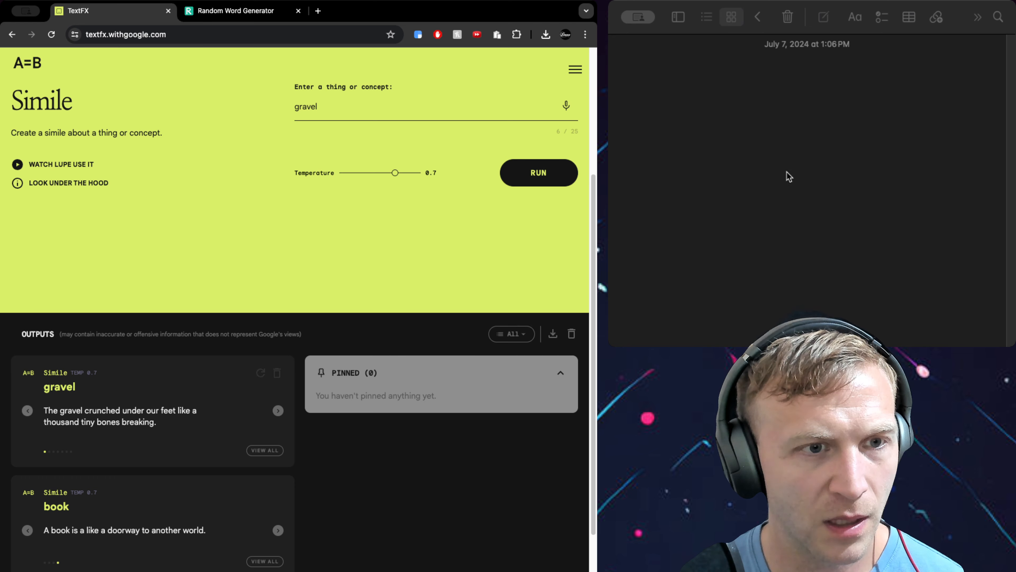
Step: Write the line "I'll bust your bones underfoot like gravel" in the blank note
left_click(809, 120)
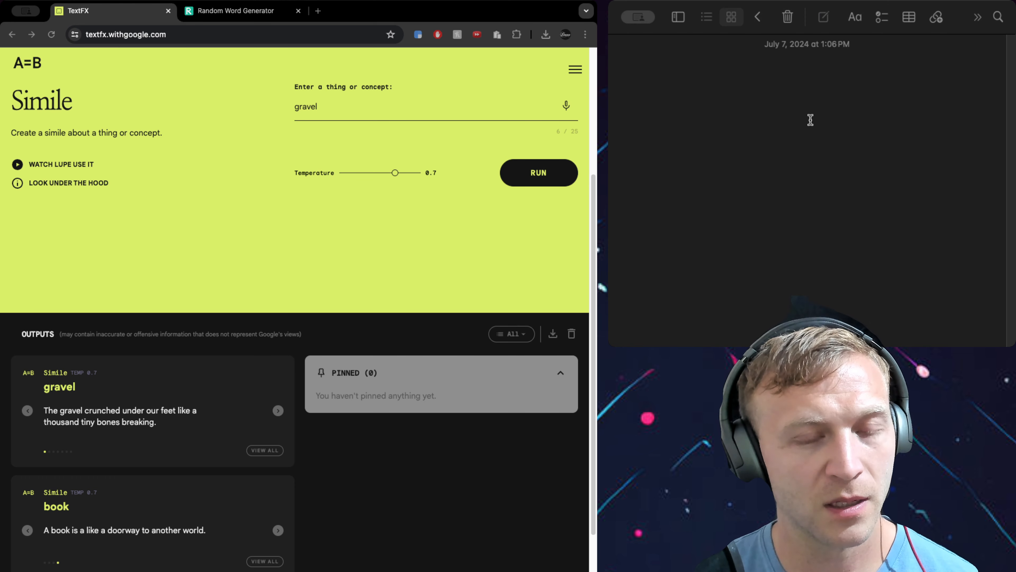
type("I'll busty")
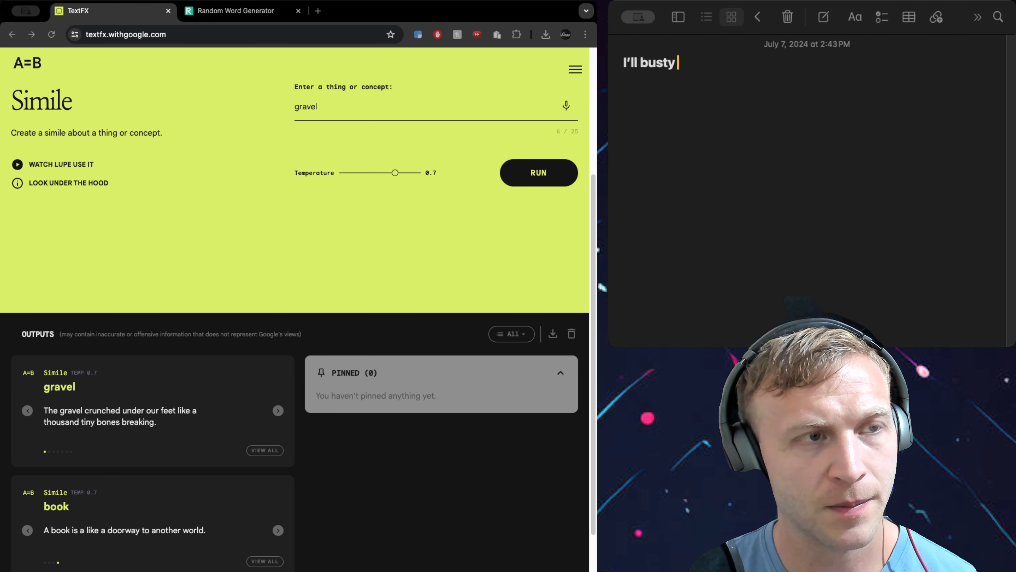
key("BackSpace")
key("BackSpace")
type("your bones unde")
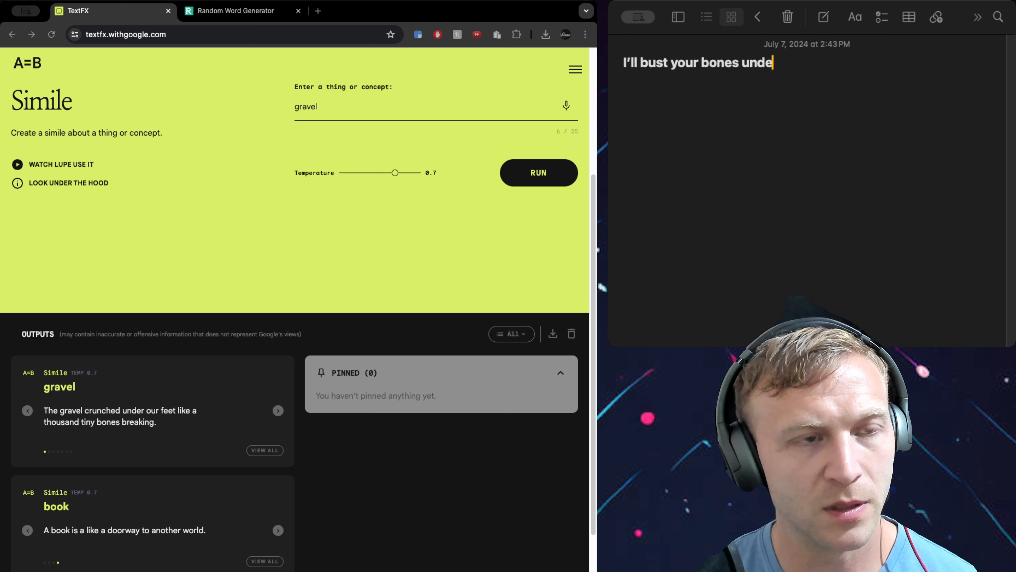
type("rfoot like")
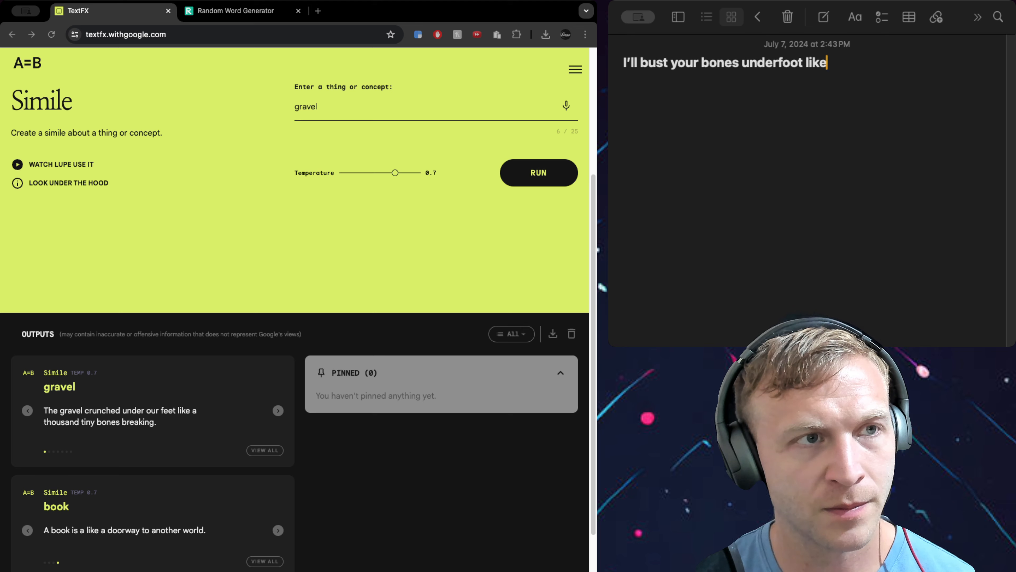
type(" gravel")
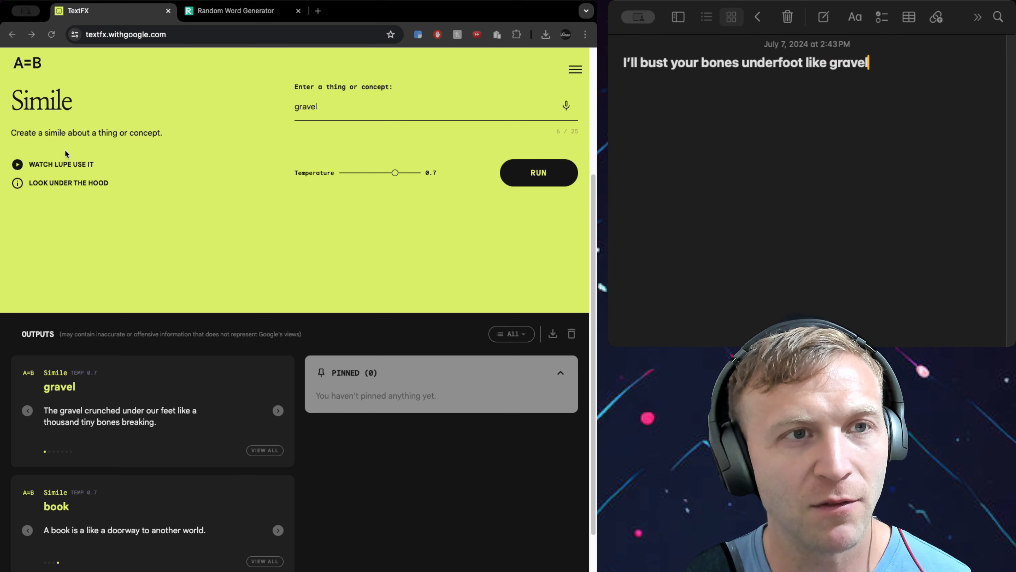
left_click(88, 229)
left_click(921, 74)
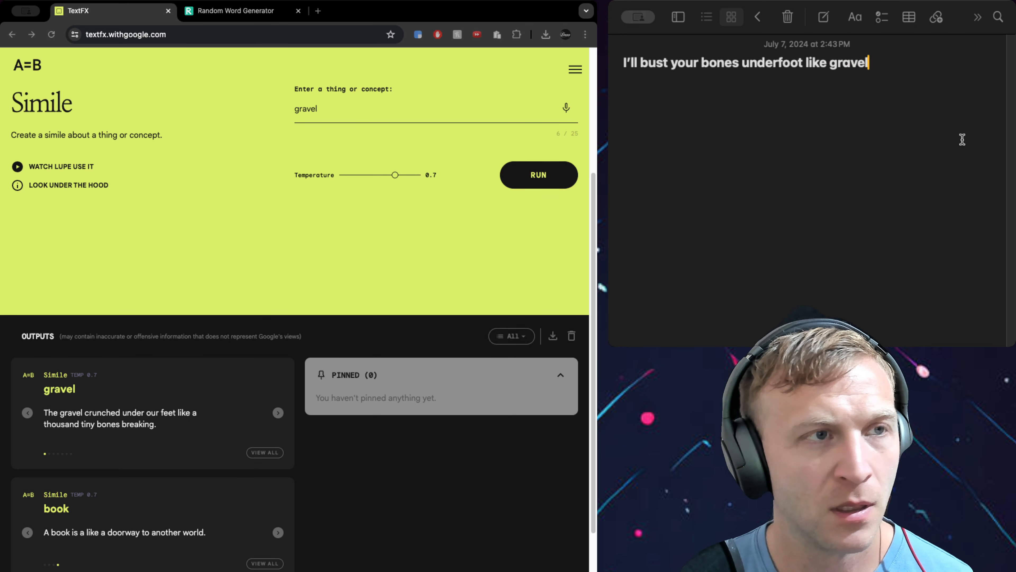
left_click(91, 421)
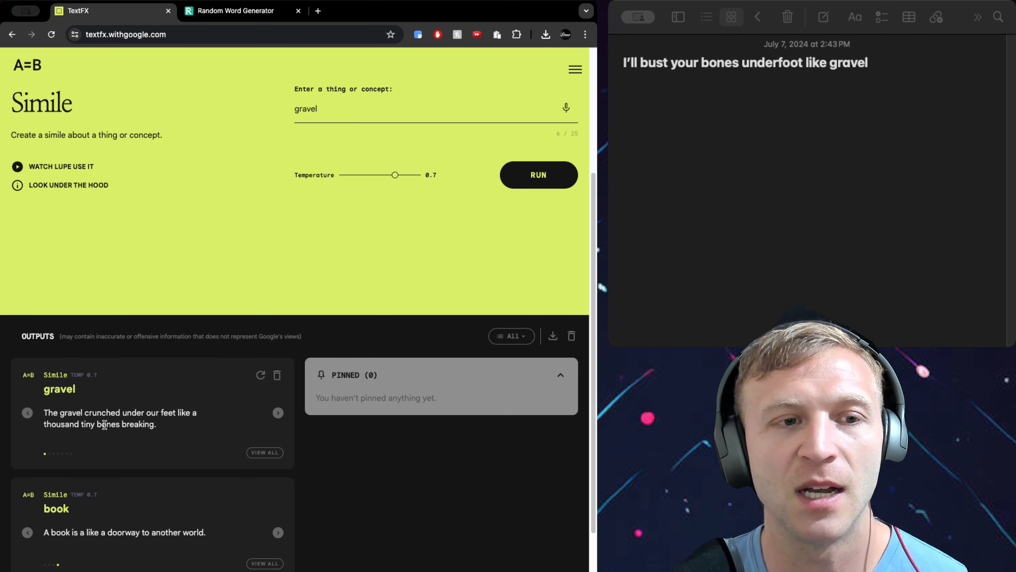
Step: Add the line "Watch you unravel, this is barely even a battle" below the first lyric line in the note
left_click(887, 74)
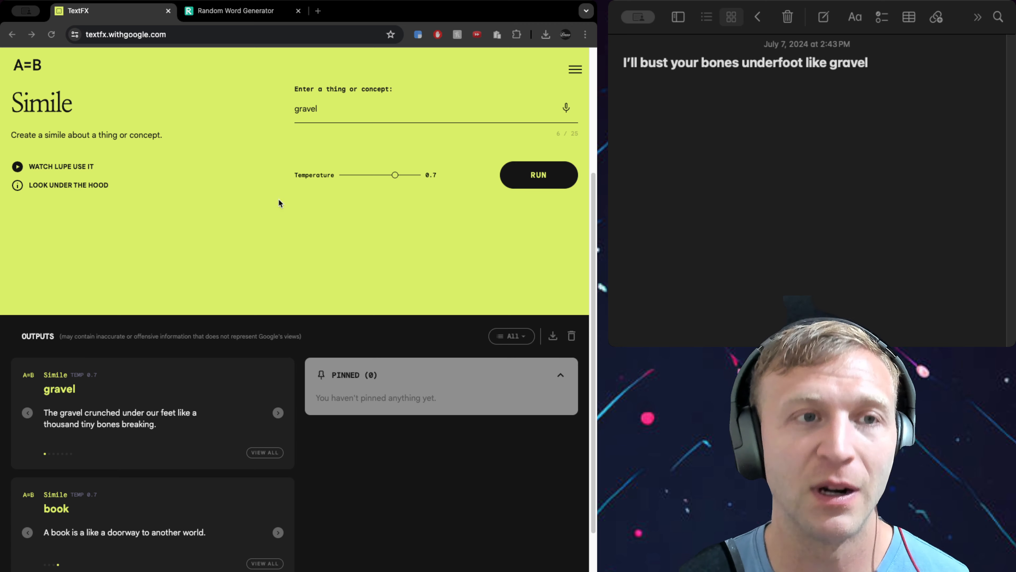
scroll(230, 206, "up", 5)
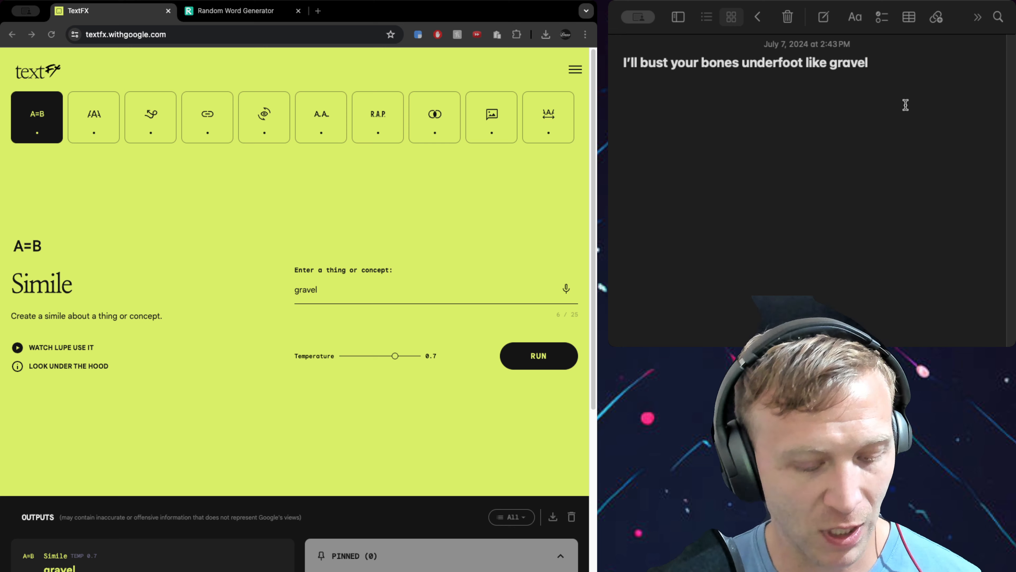
key("Return")
type("Watch")
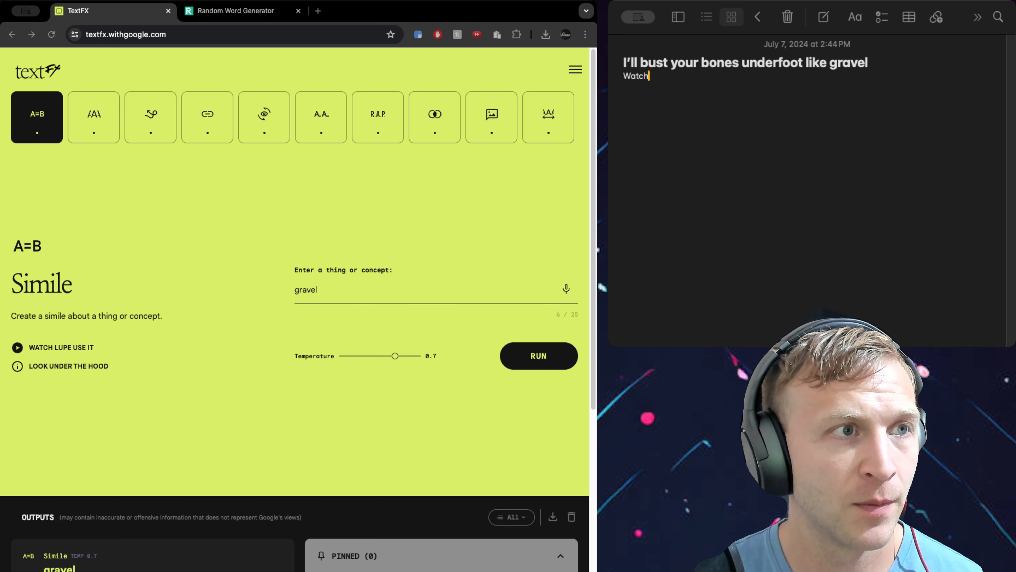
type(" you unravel, this")
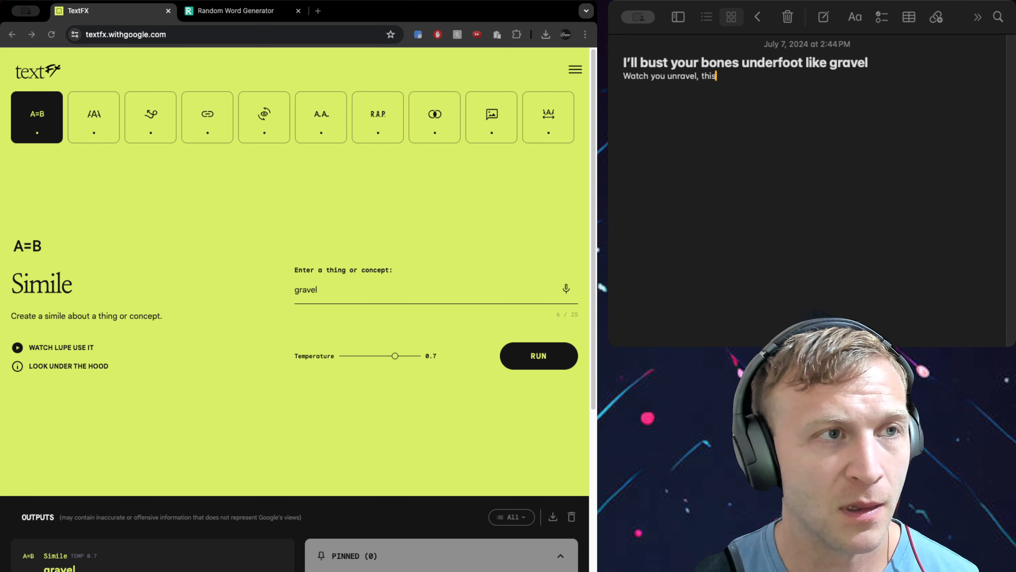
type(" is barely even a battle")
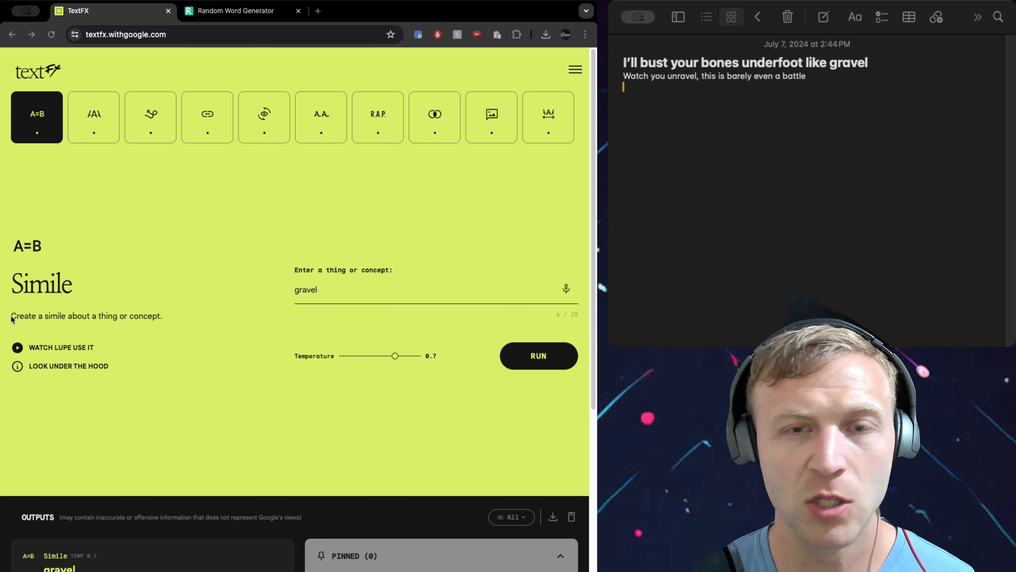
Step: Switch TextFX from Simile to the Explode tool
scroll(240, 340, "down", 4)
scroll(157, 193, "up", 4)
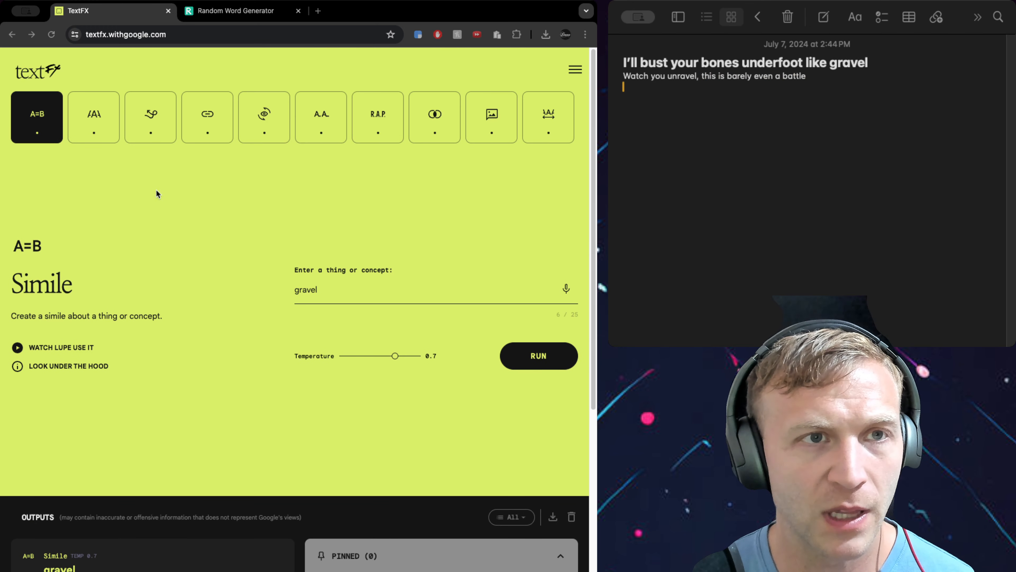
left_click(106, 127)
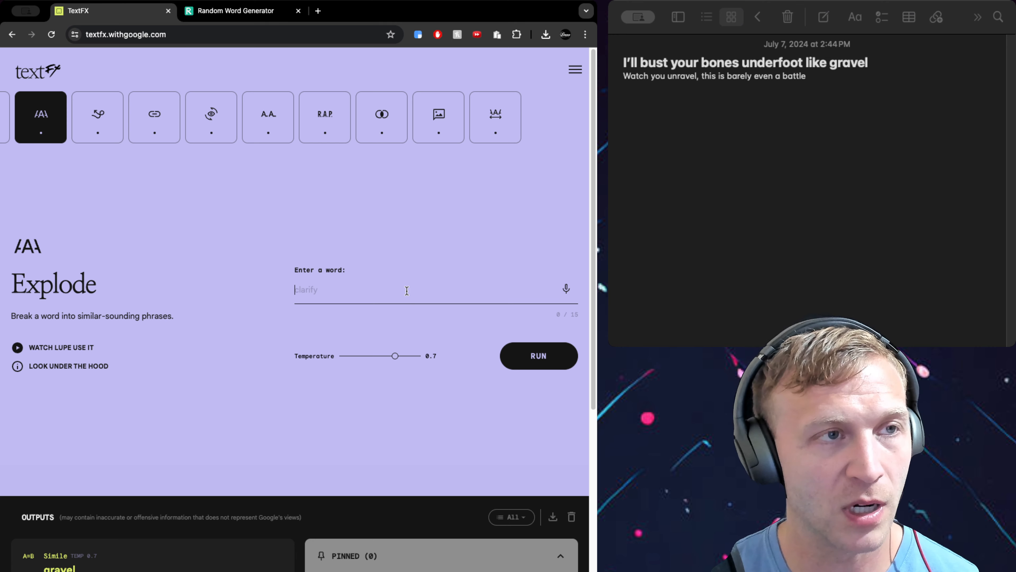
Step: Generate a new set of four random words in Random Word Generator and copy the word "paragraph"
left_click(254, 12)
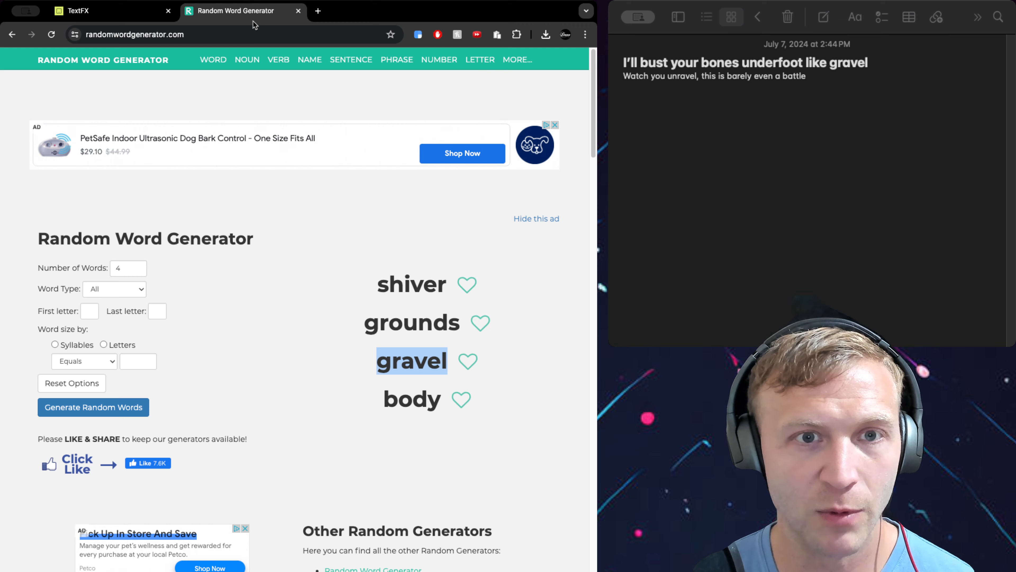
left_click(138, 409)
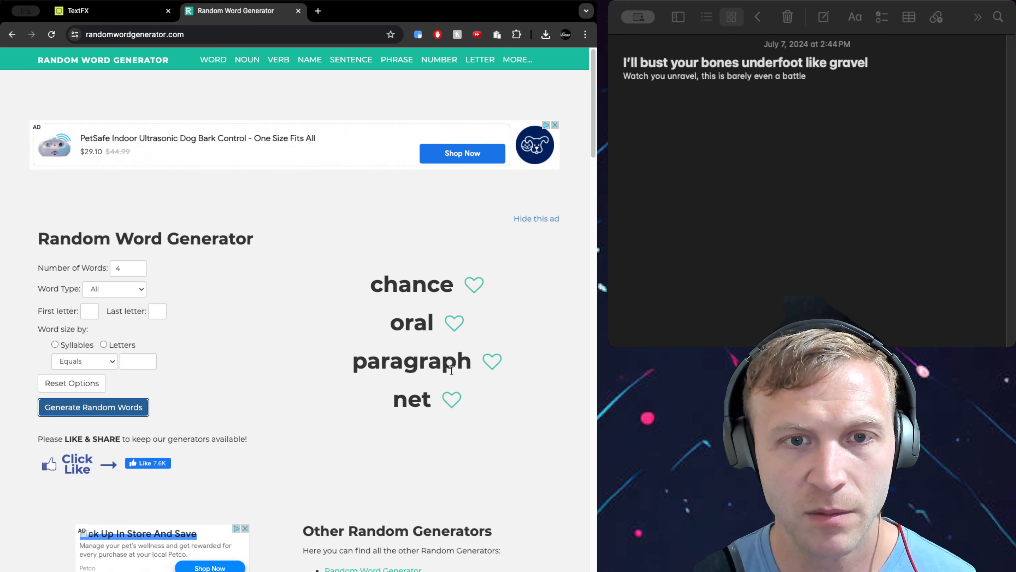
left_click_drag(470, 363, 316, 367)
key("ctrl+c")
Step: Enter "paragraph" as the word in TextFX and run the Explode tool
left_click(78, 11)
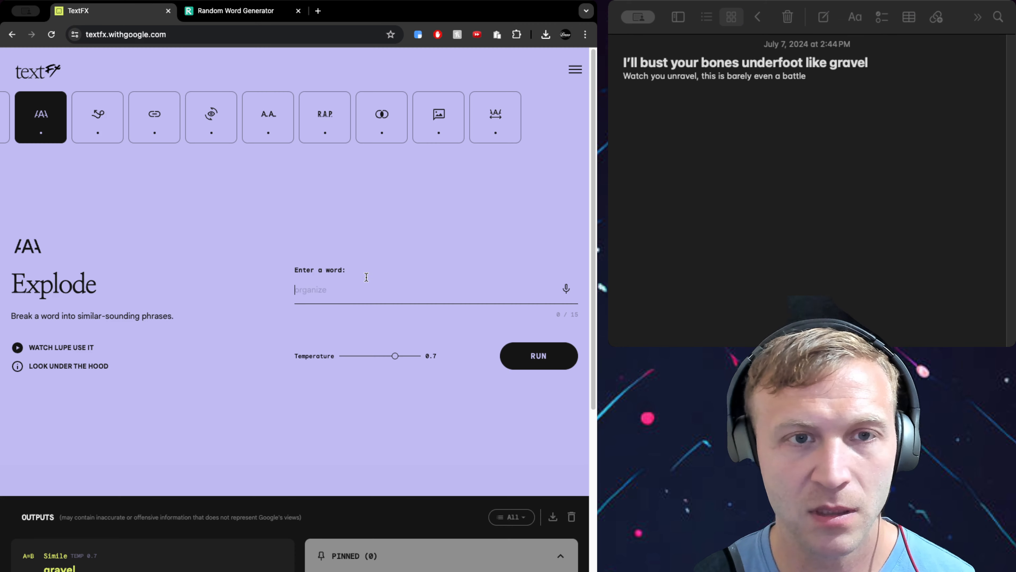
key("ctrl+v")
left_click(537, 353)
scroll(311, 368, "up", 5)
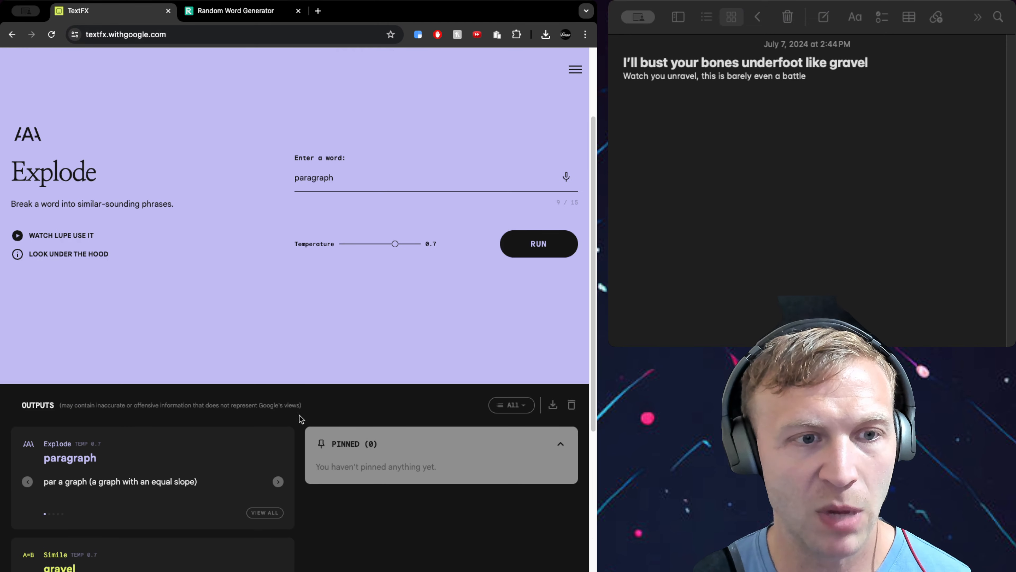
Step: Browse through all the similar-sounding phrases for "paragraph", ending back on the first one
left_click(277, 482)
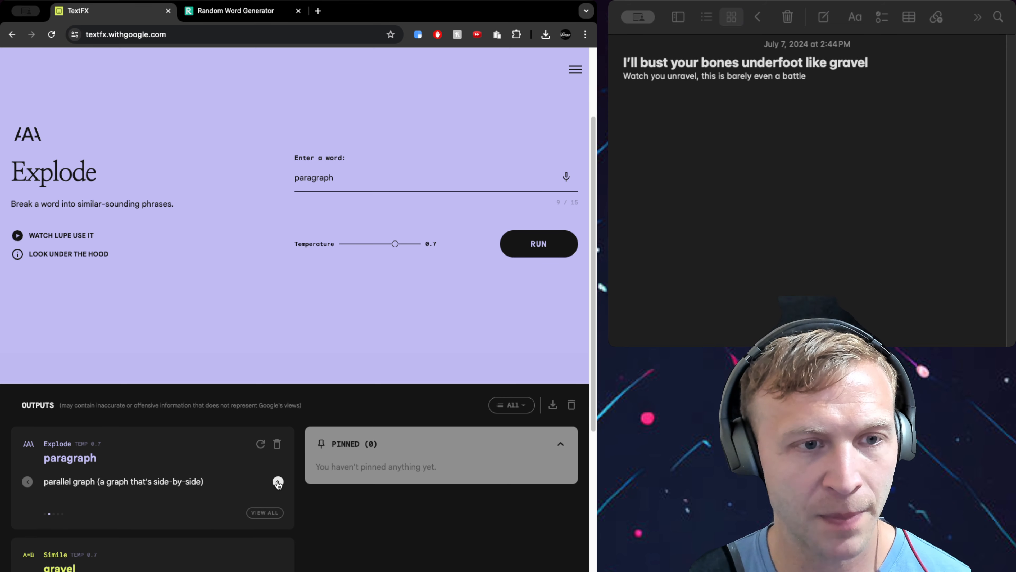
left_click(277, 482)
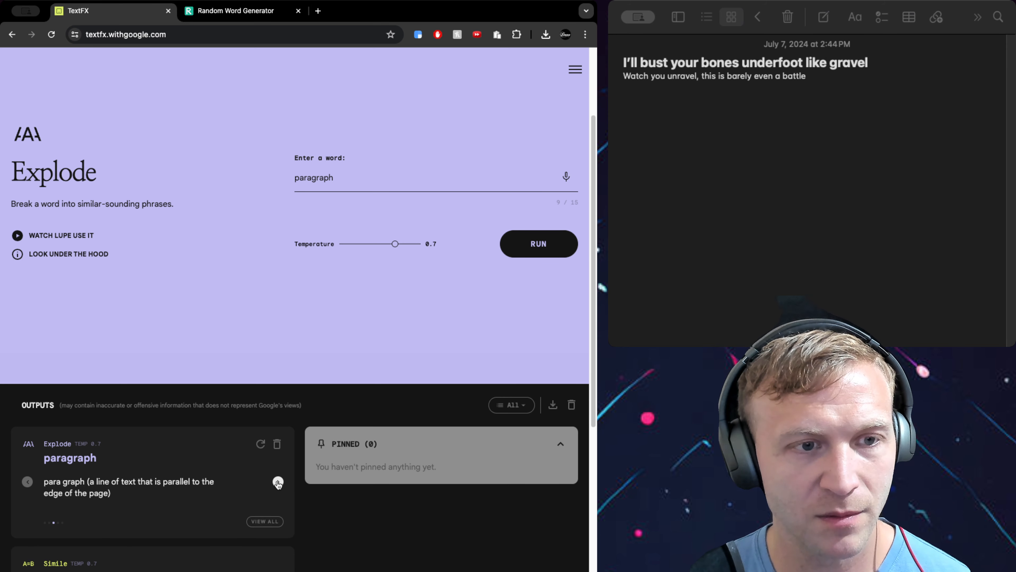
left_click(277, 482)
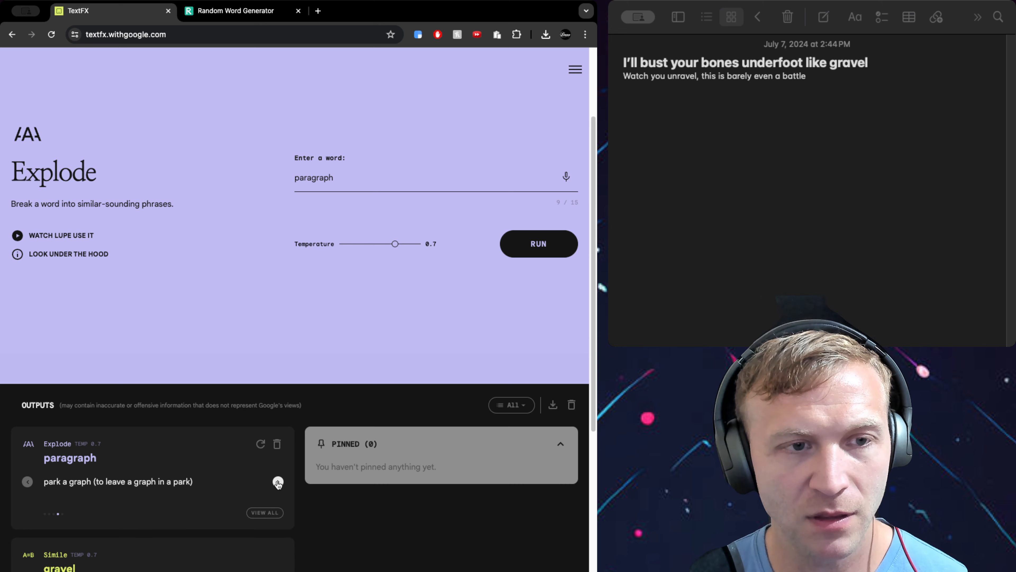
left_click(277, 482)
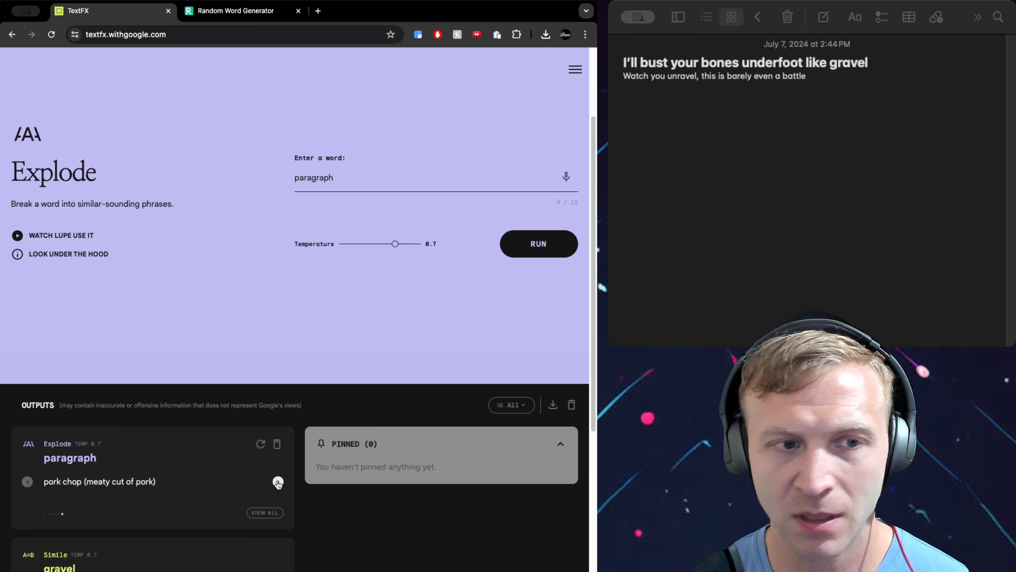
left_click(277, 483)
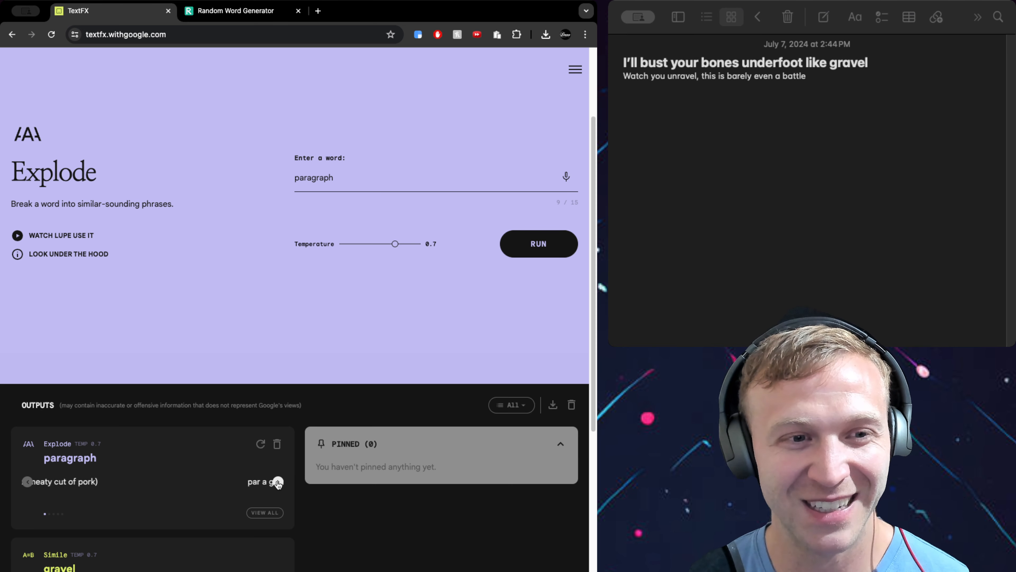
Step: Generate another set of random words in Random Word Generator and copy the word "policeman"
left_click(229, 5)
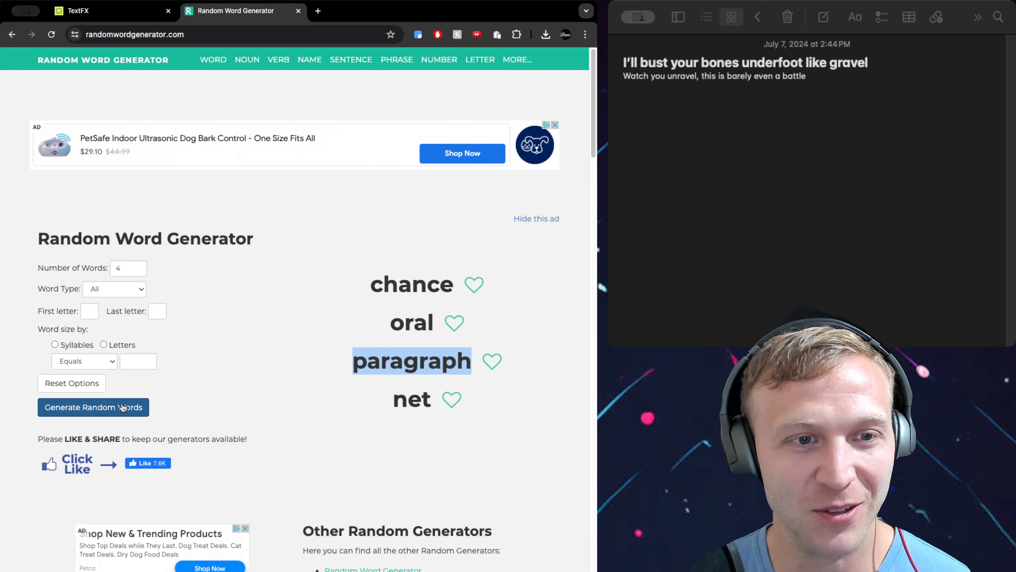
left_click(120, 407)
left_click_drag(470, 327, 358, 328)
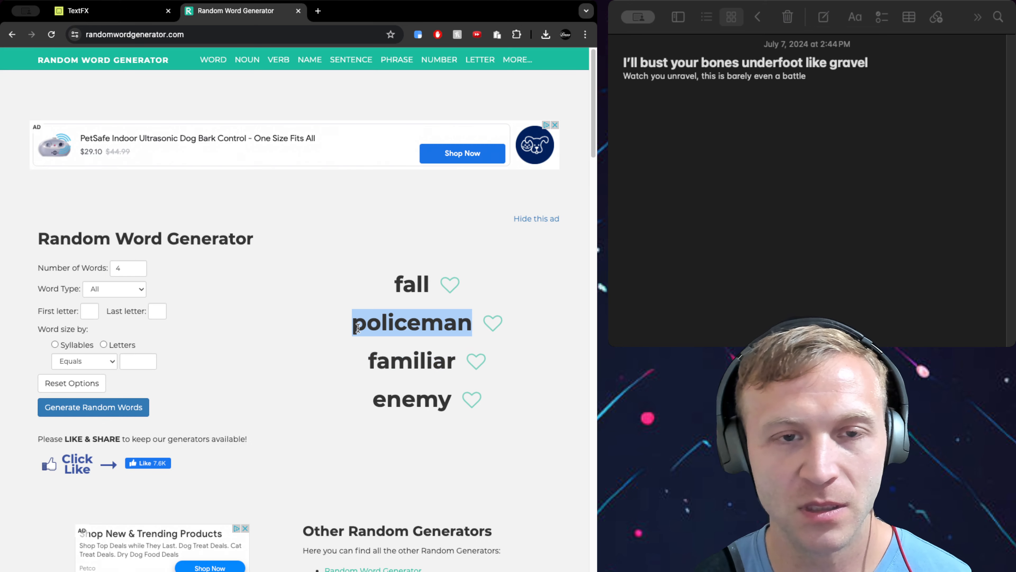
Step: Replace the word in TextFX with "policeman" and run the Explode tool
left_click(142, 15)
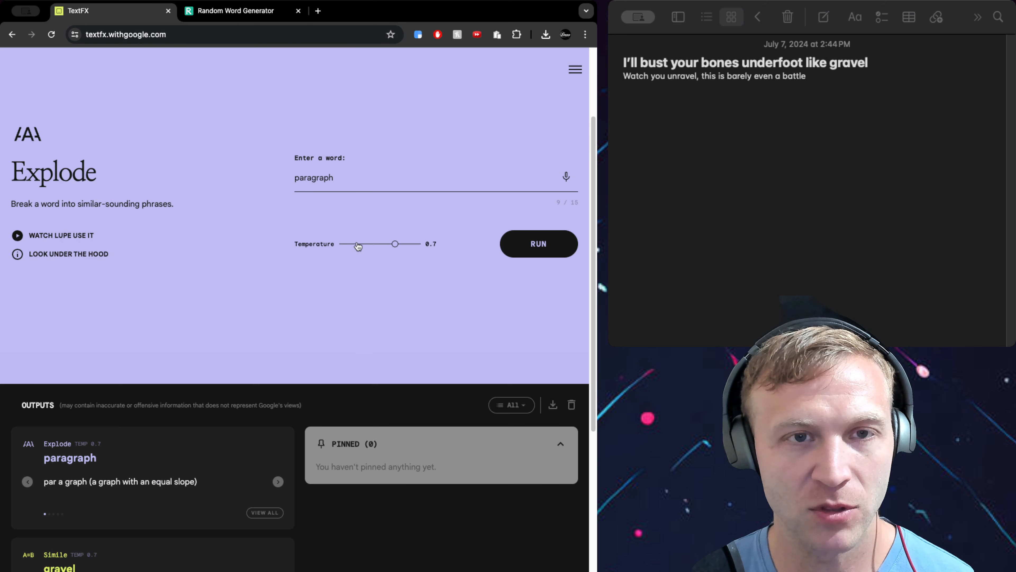
key("super+v")
left_click(521, 243)
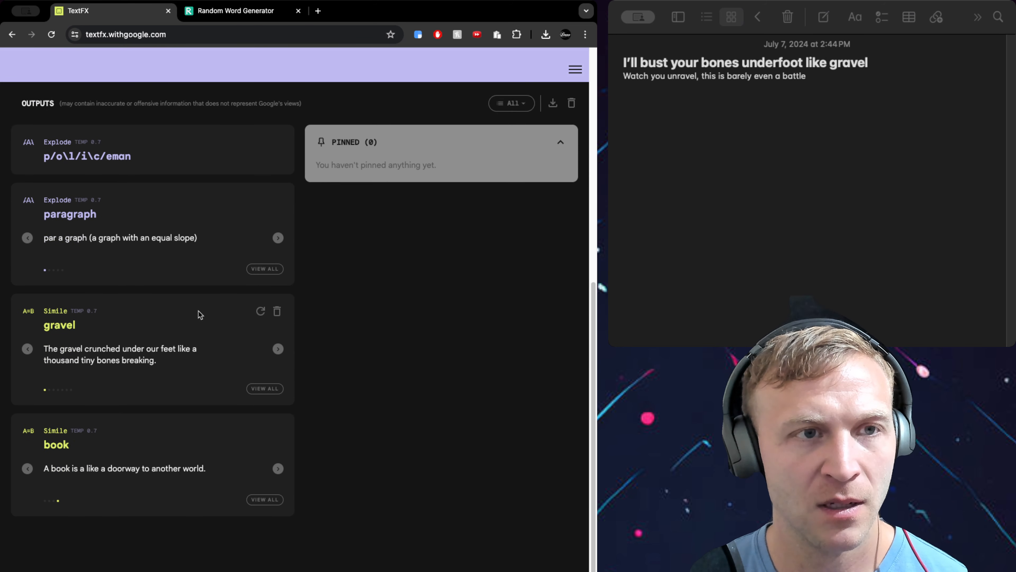
scroll(206, 328, "up", 7)
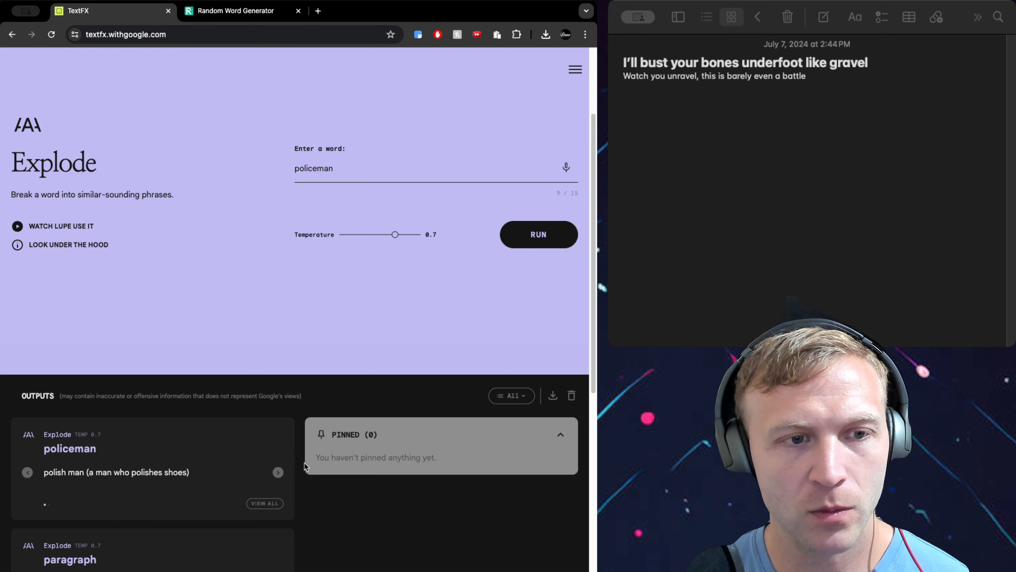
Step: Compare the similar-sounding phrases for "policeman" by cycling through them several times
left_click(278, 472)
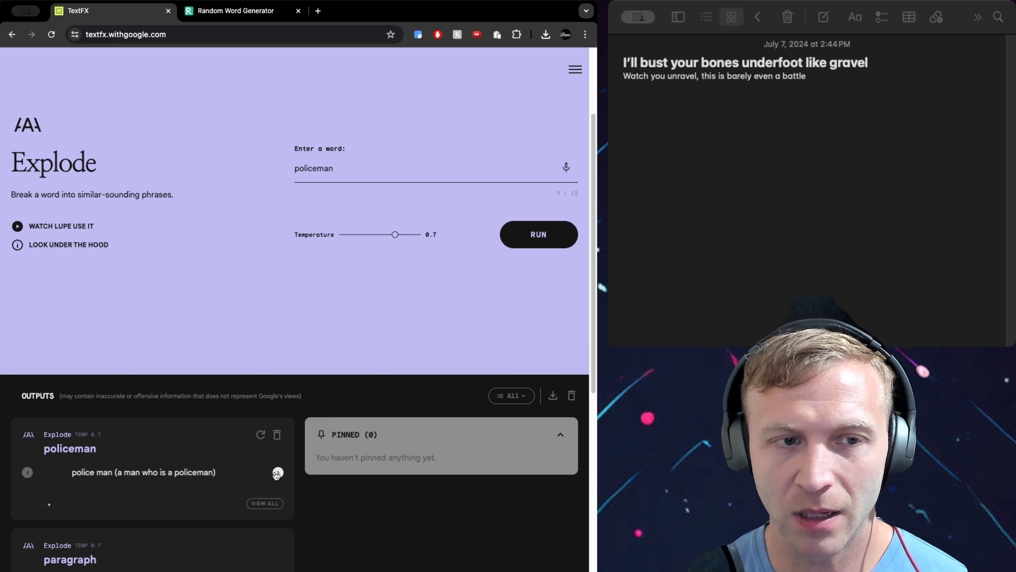
left_click(277, 472)
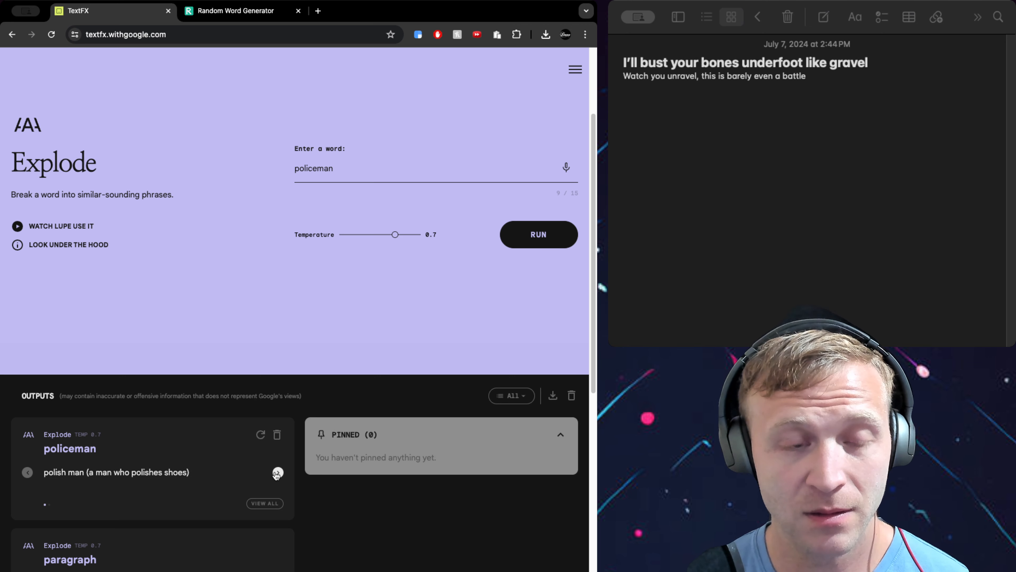
left_click(277, 473)
left_click(278, 472)
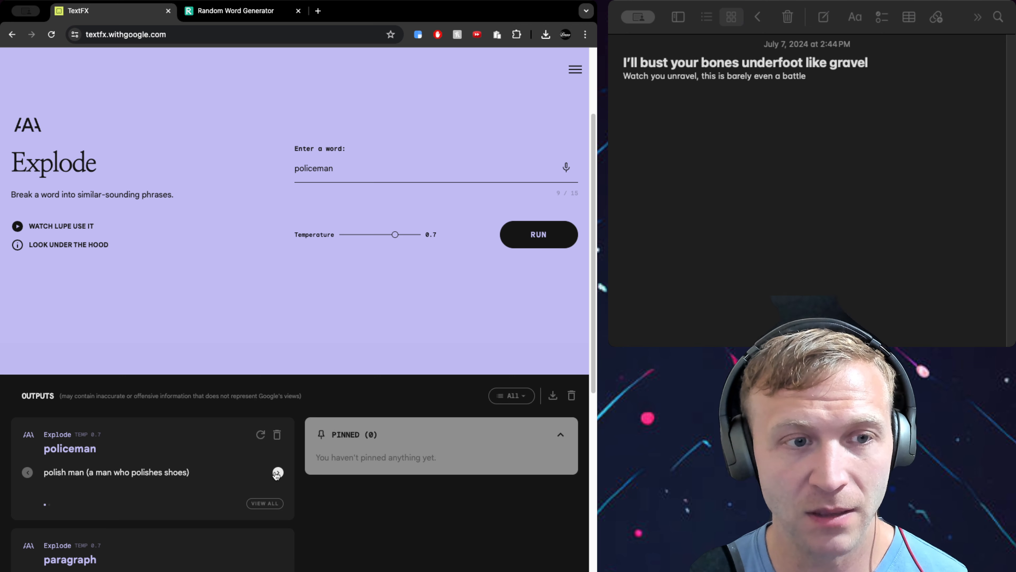
left_click(277, 473)
Step: Generate further random words in Random Word Generator and copy the word "butterfly"
left_click(254, 13)
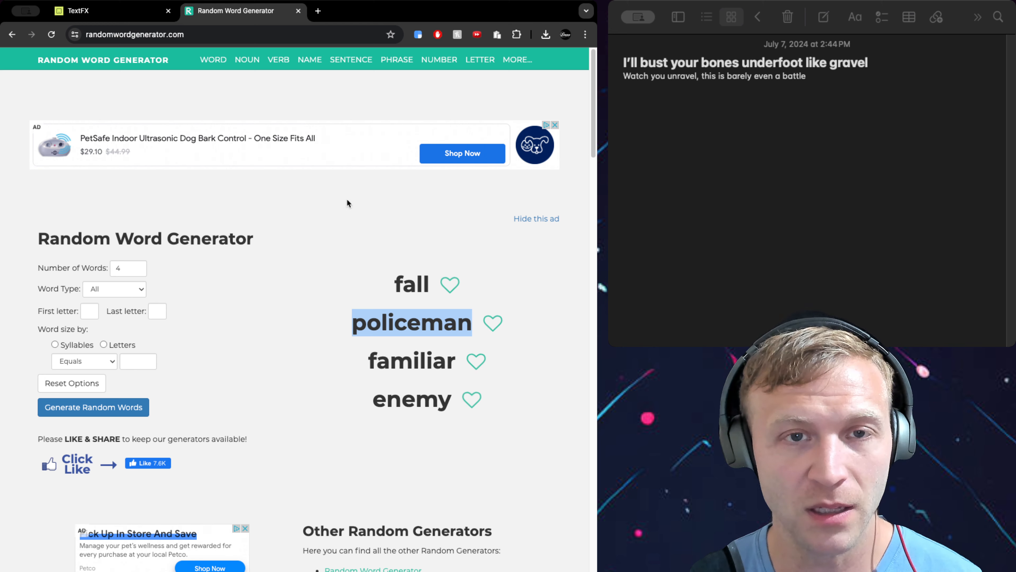
left_click(140, 408)
left_click(144, 407)
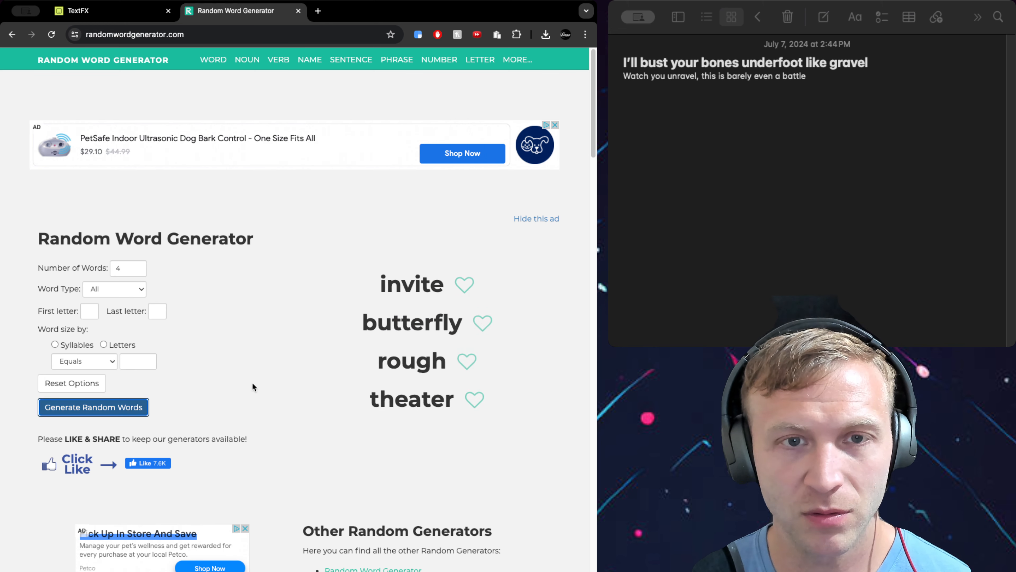
left_click_drag(463, 324, 371, 326)
key("cmd+c")
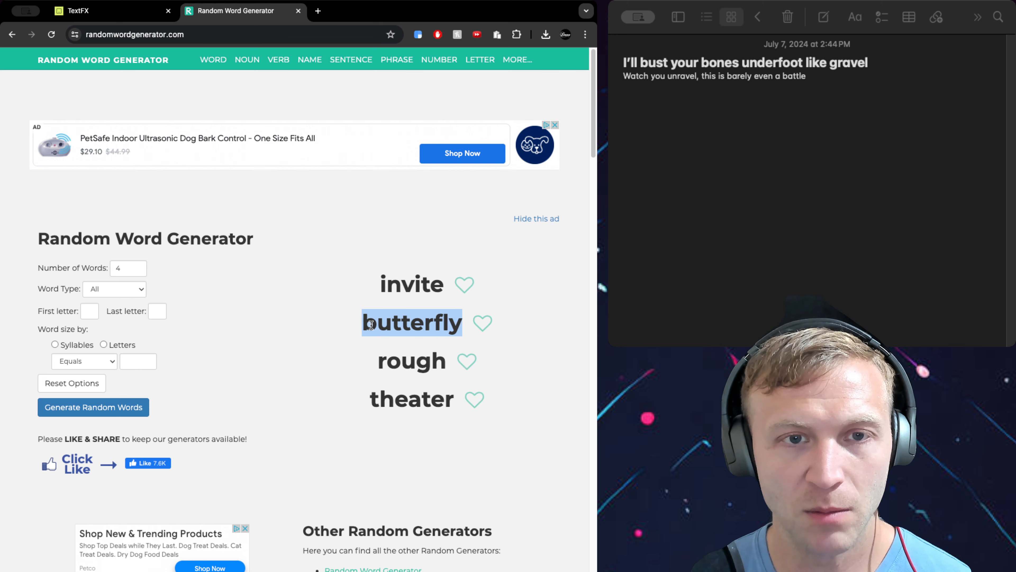
Step: Replace the word in TextFX with "butterfly" and run the Explode tool
left_click(156, 15)
scroll(438, 220, "up", 1)
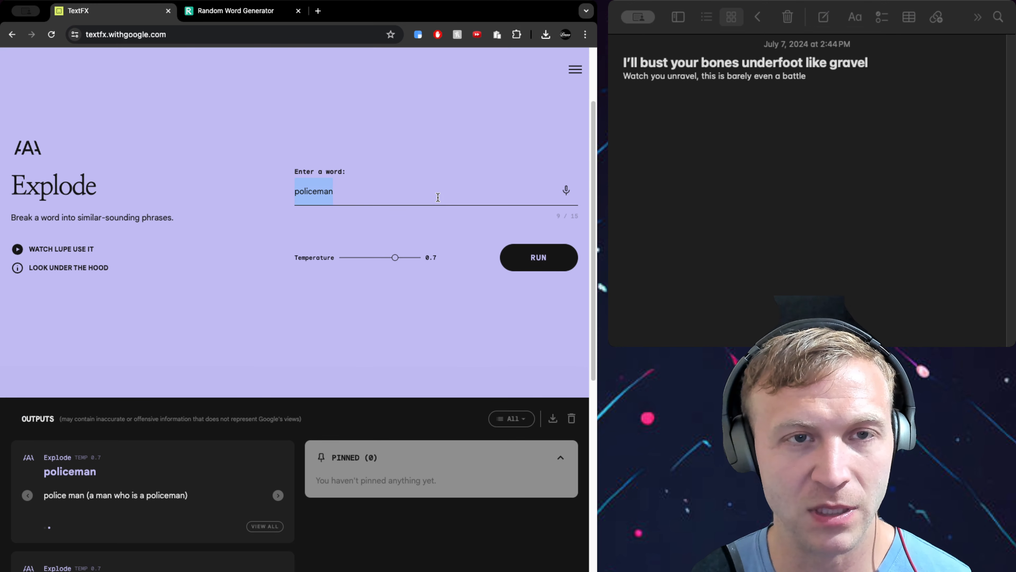
key("cmd+v")
left_click(537, 257)
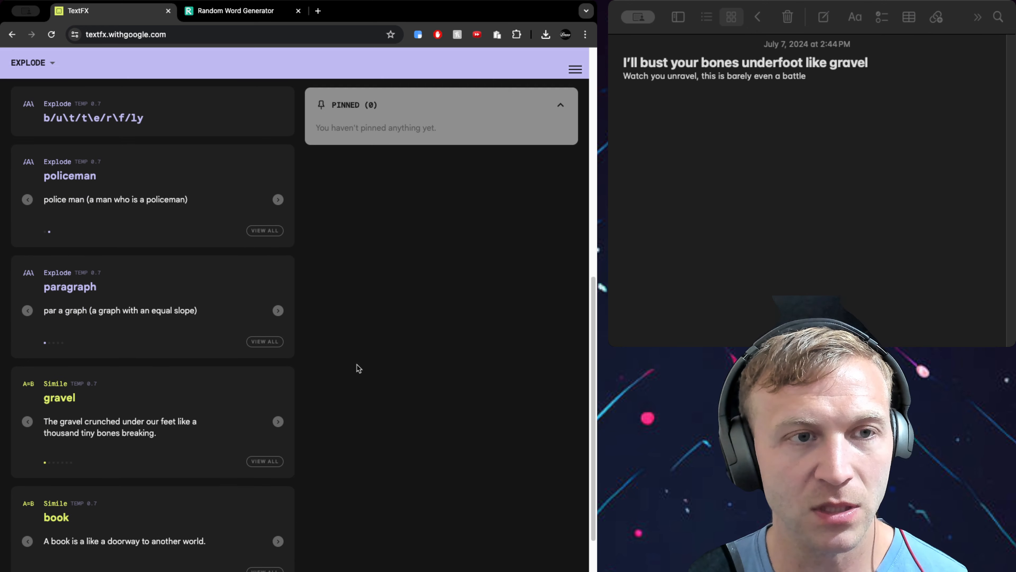
scroll(357, 365, "up", 10)
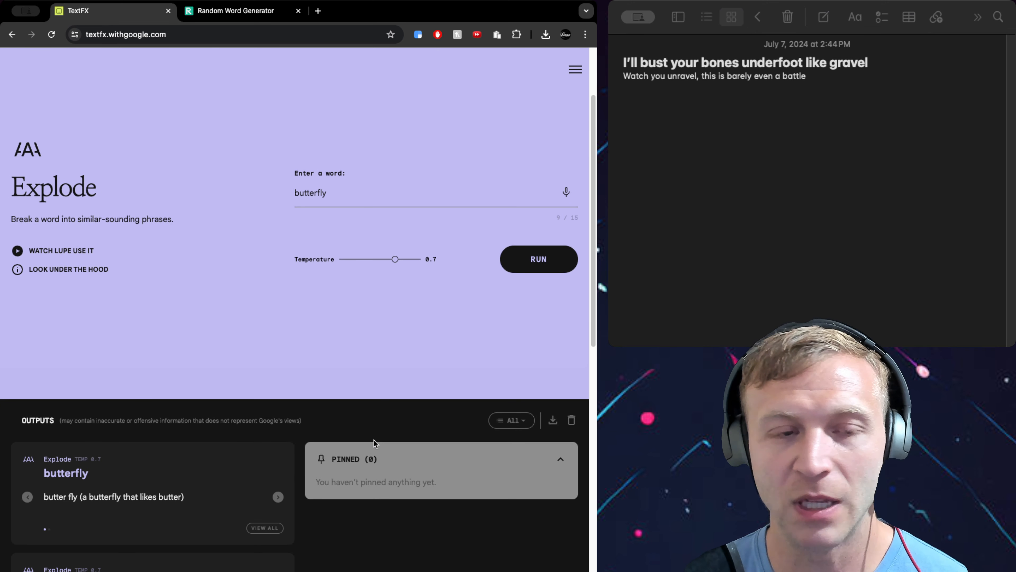
Step: Read the first similar-sounding phrase for "butterfly" and move on to the second one
scroll(373, 439, "up", 2)
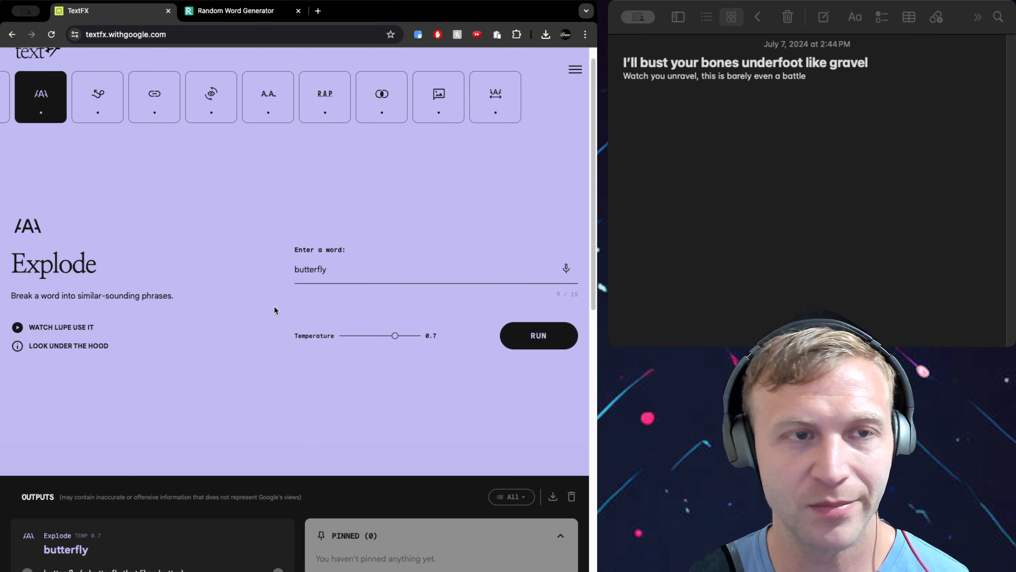
scroll(274, 316, "down", 3)
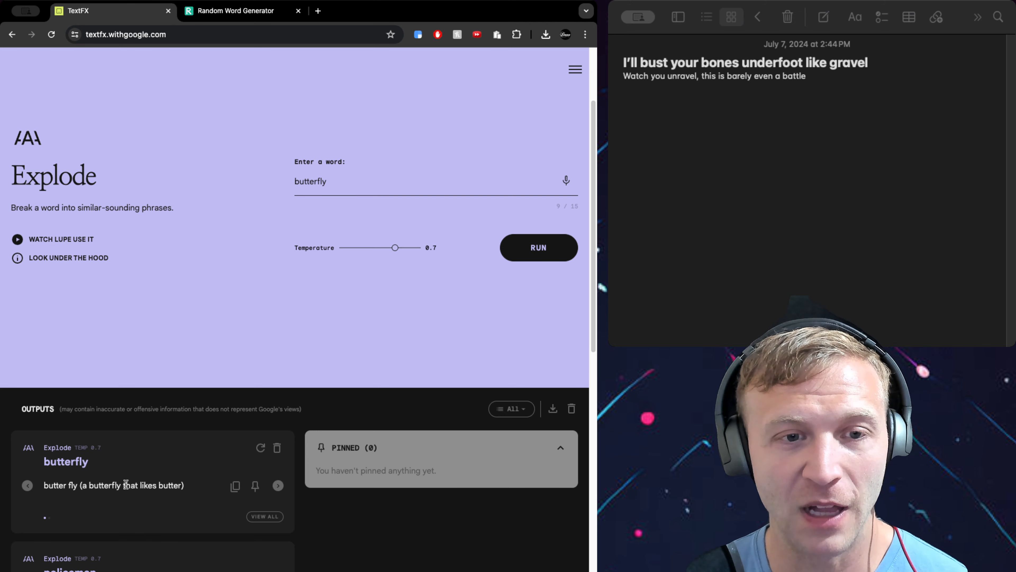
left_click(278, 485)
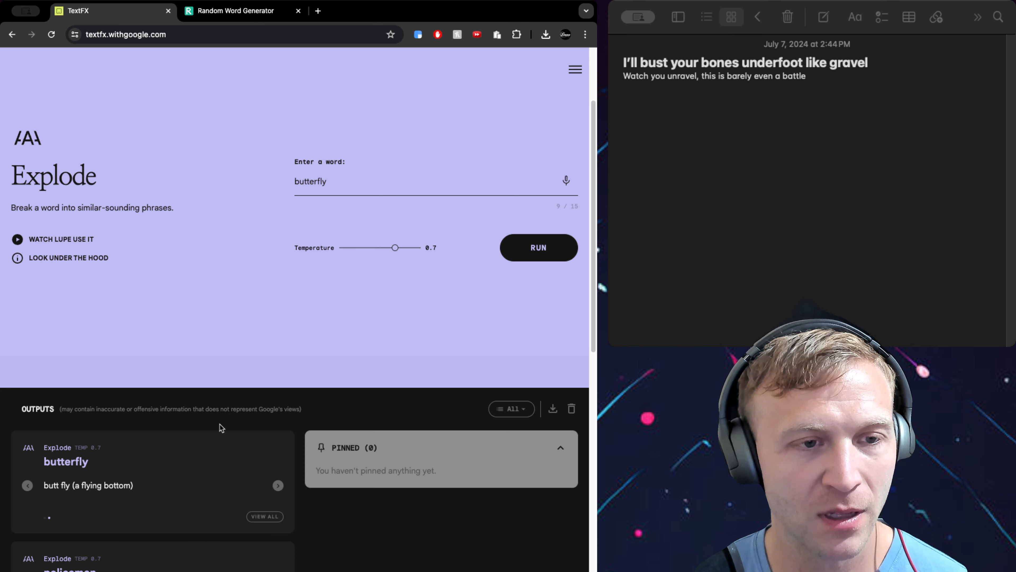
Step: Flip through the remaining similar-sounding phrases for "butterfly" and switch to the Unexpect tool
left_click(279, 485)
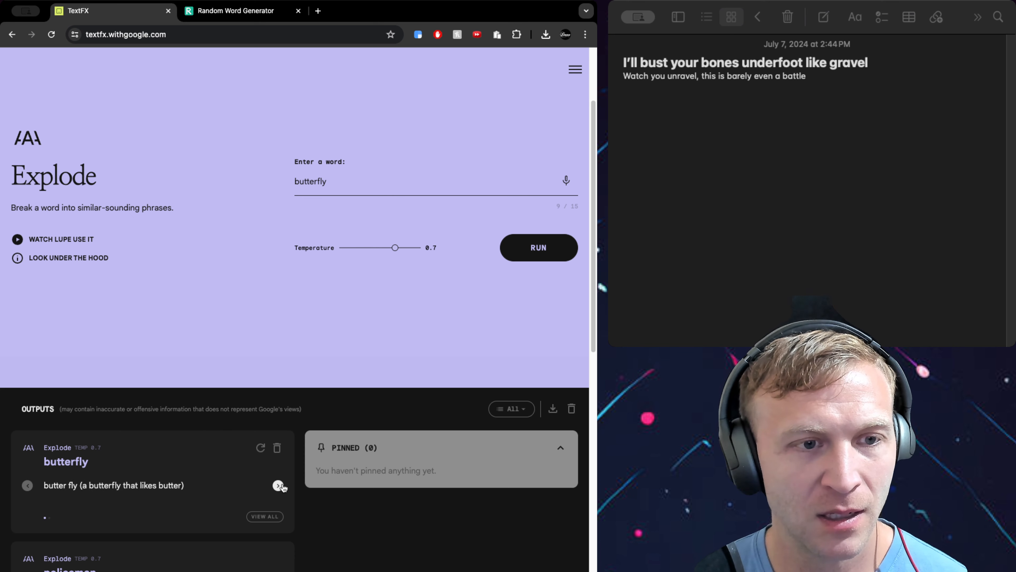
left_click(278, 485)
left_click(278, 485)
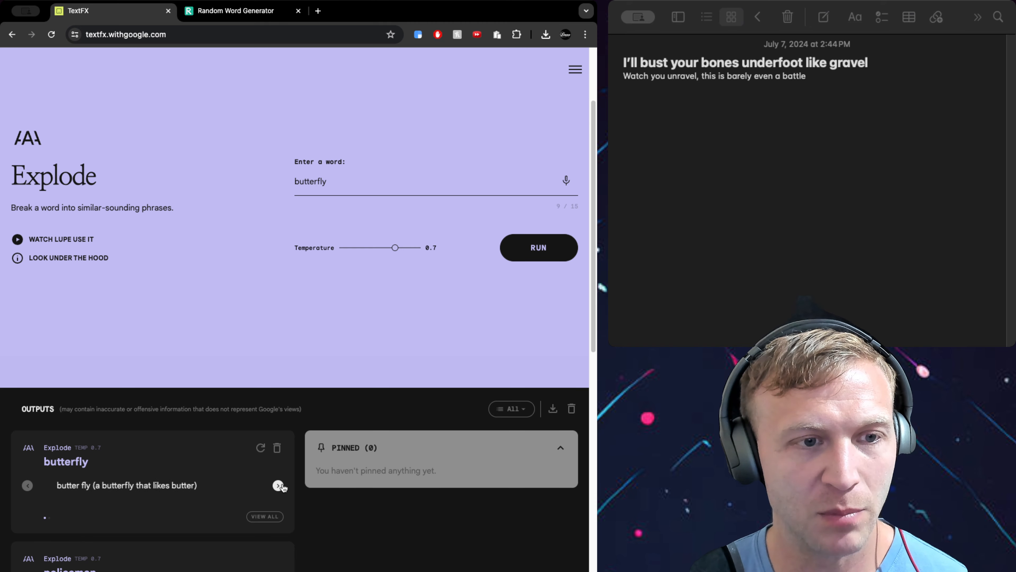
scroll(225, 348, "up", 3)
left_click(89, 125)
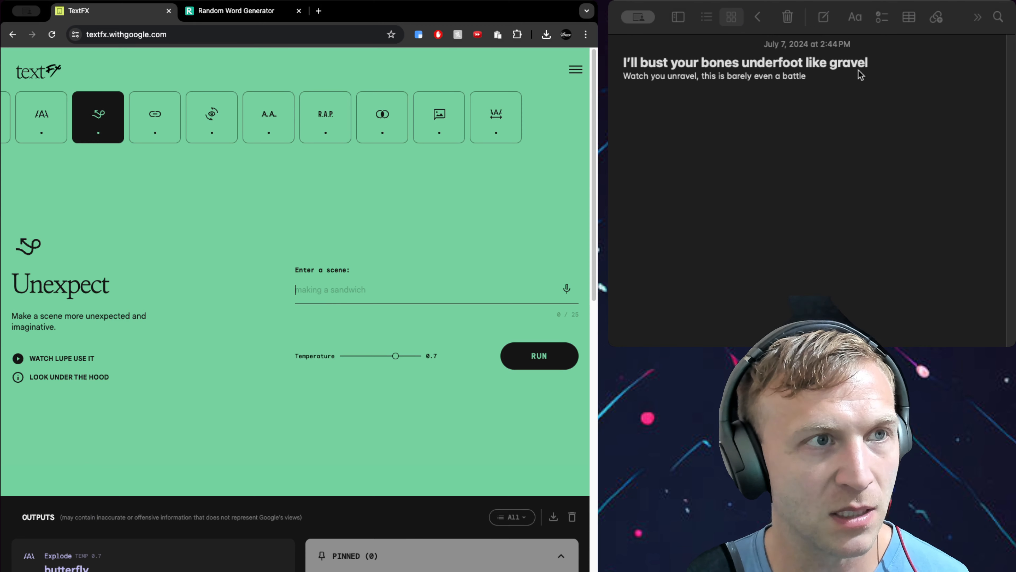
left_click(826, 94)
key("cmd+a")
key("cmd+c")
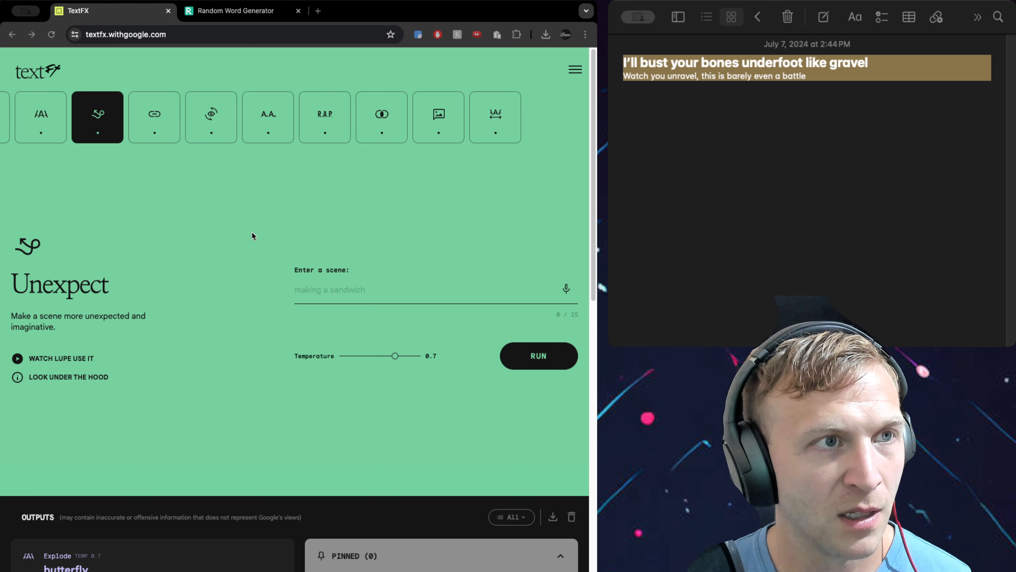
left_click(339, 295)
key("cmd+v")
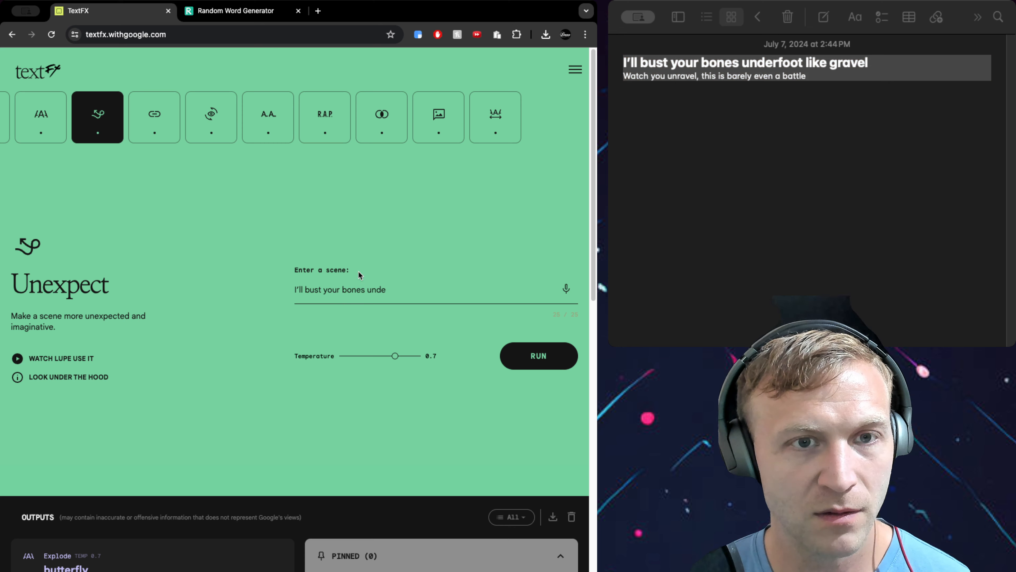
key("BackSpace")
Step: Copy "I'll bust your bones" from the note's first line into the Unexpect scene and run the tool
left_click(755, 86)
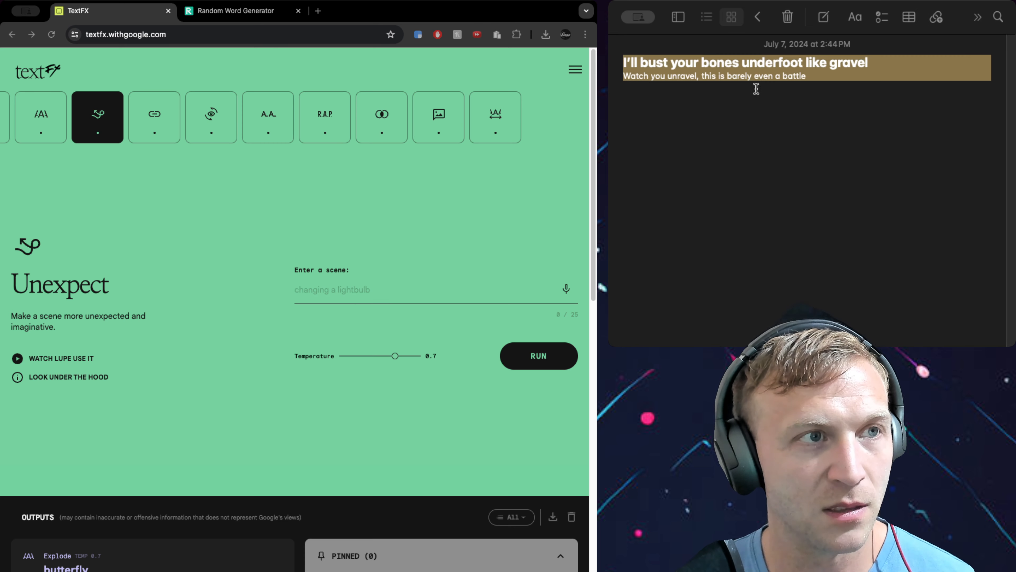
left_click(708, 60)
left_click_drag(742, 64, 623, 63)
key("cmd+c")
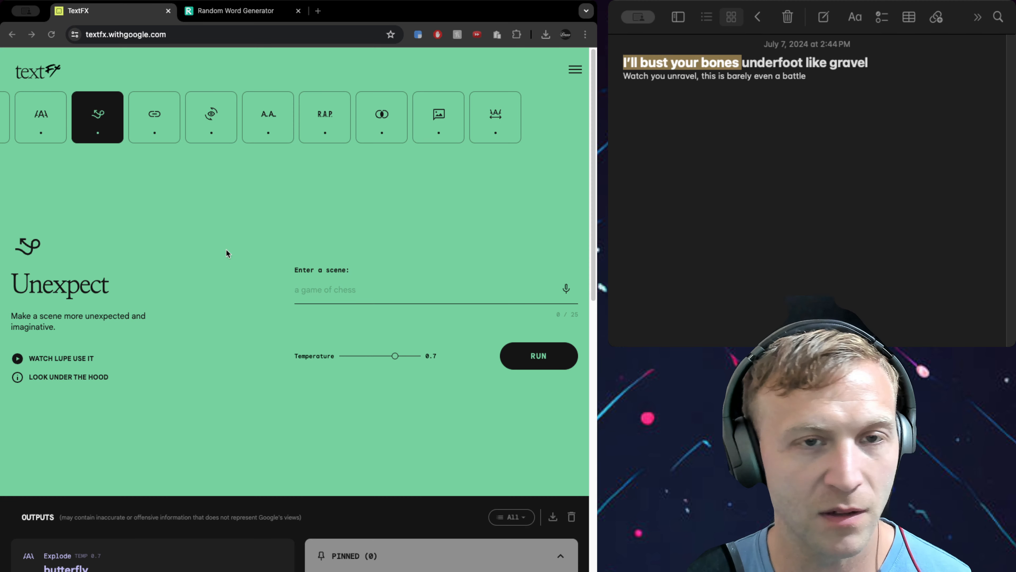
left_click(327, 291)
key("cmd+v")
left_click(566, 364)
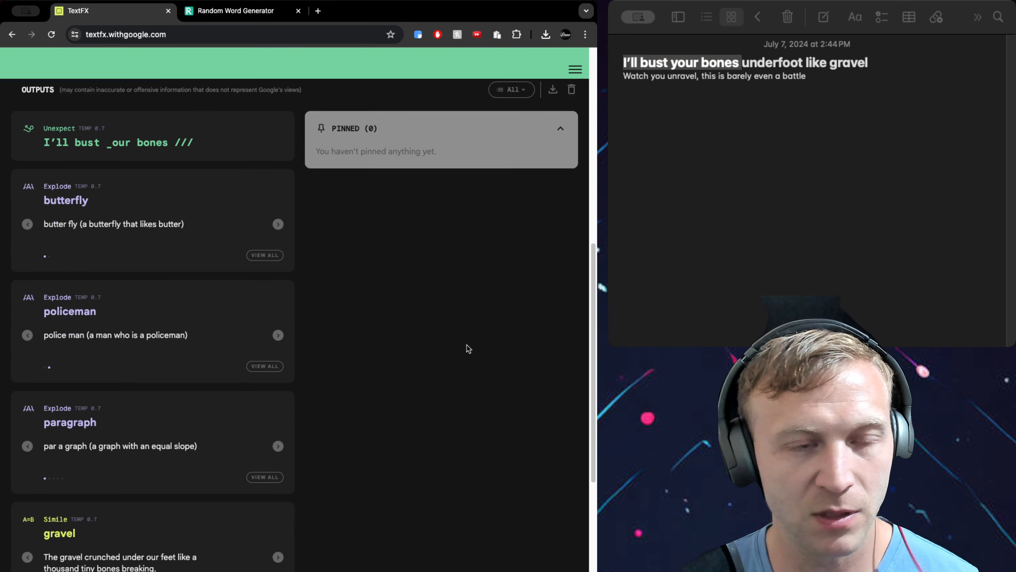
Step: Read the first Unexpect result for "I'll bust your bones" and highlight "bone broth" in it
scroll(312, 372, "up", 5)
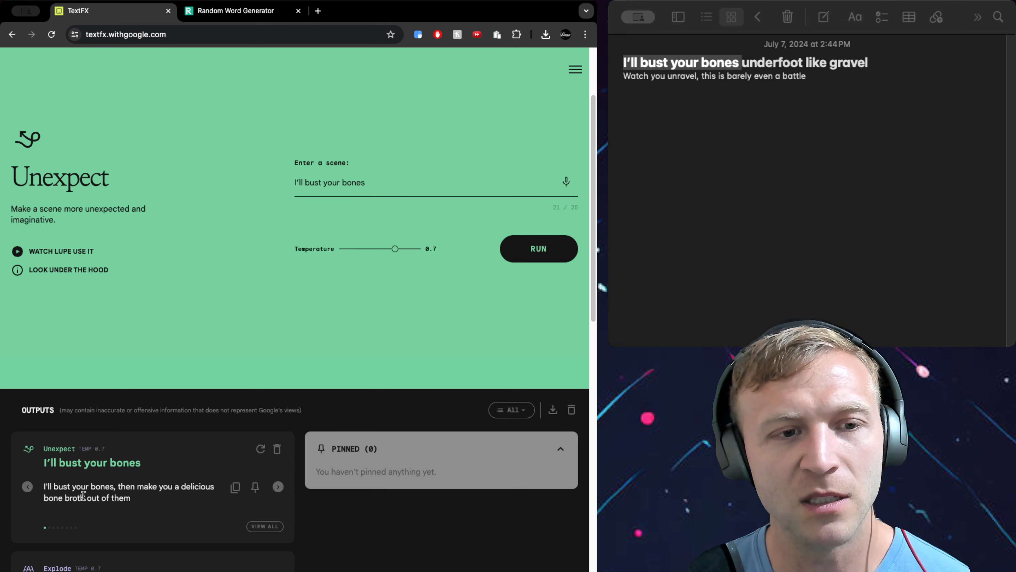
left_click_drag(85, 498, 47, 497)
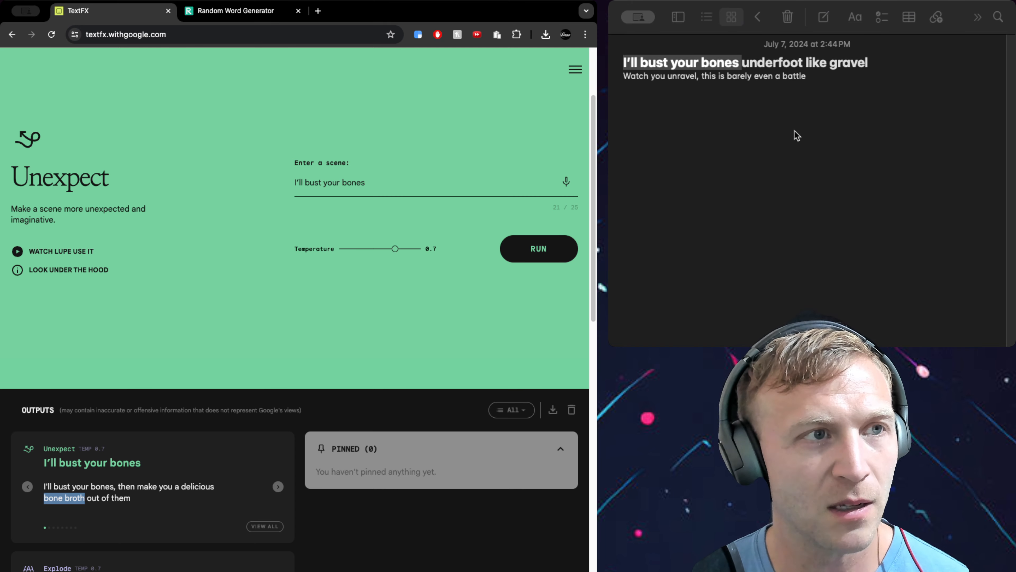
left_click(778, 104)
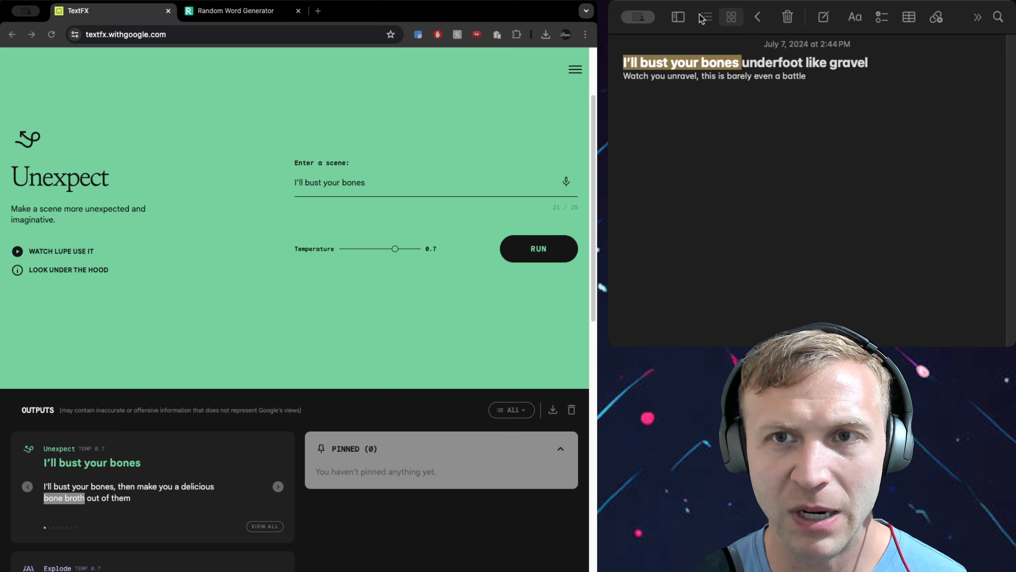
Step: Add the line "Dismantled the man you got me up against so soft" below the second lyric line in the note
left_click(838, 82)
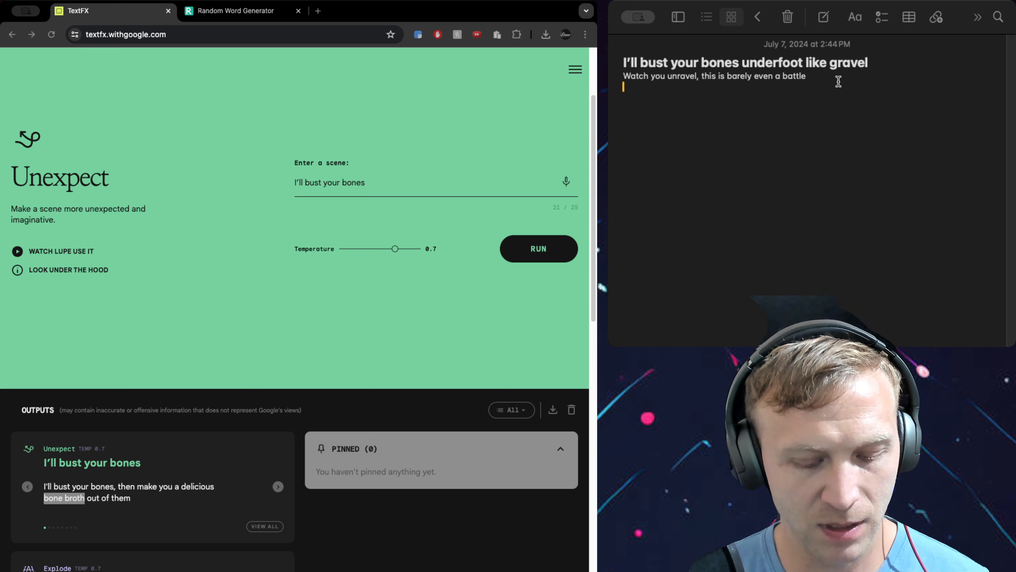
left_click(866, 64)
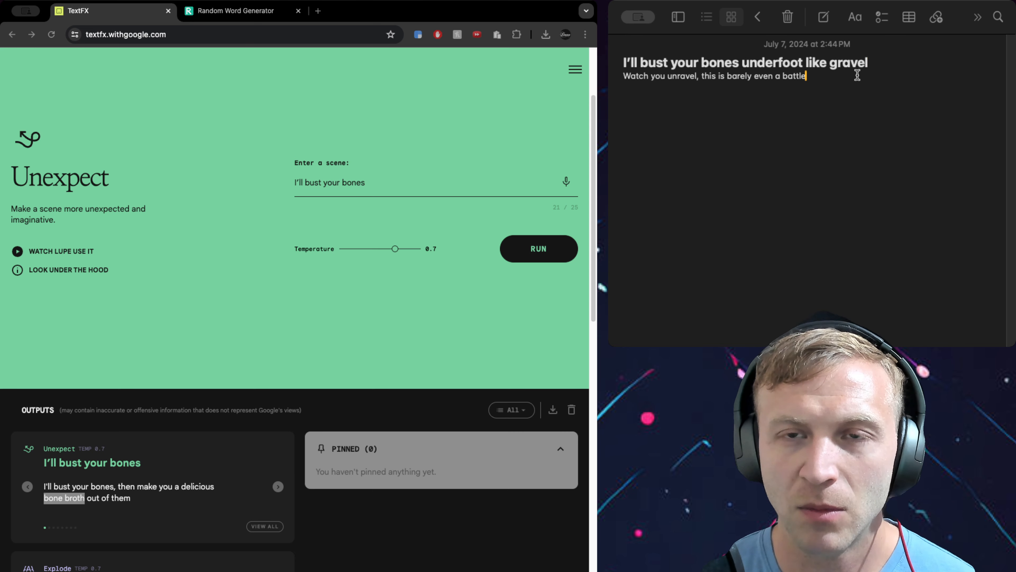
key("Down")
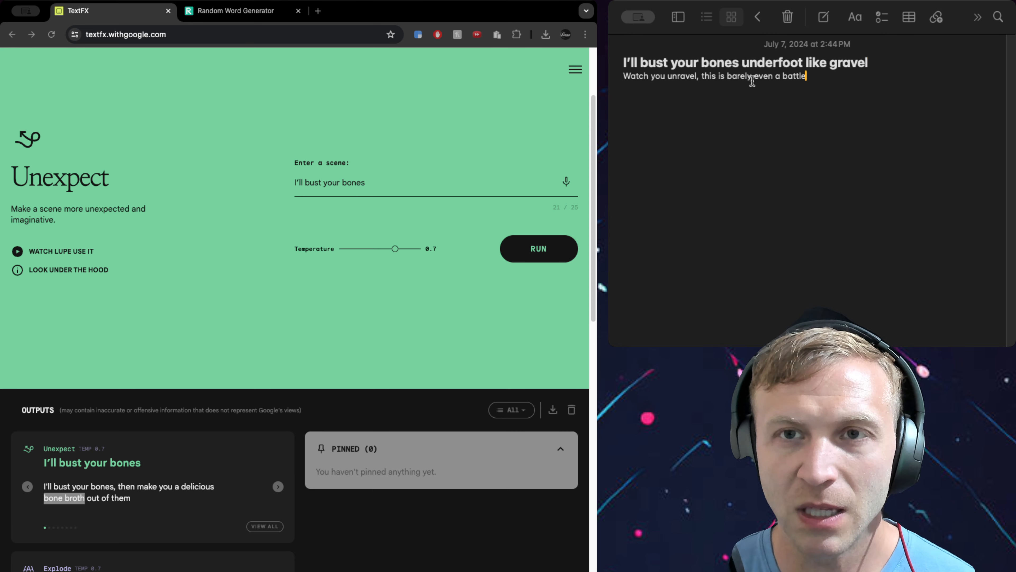
key("Return")
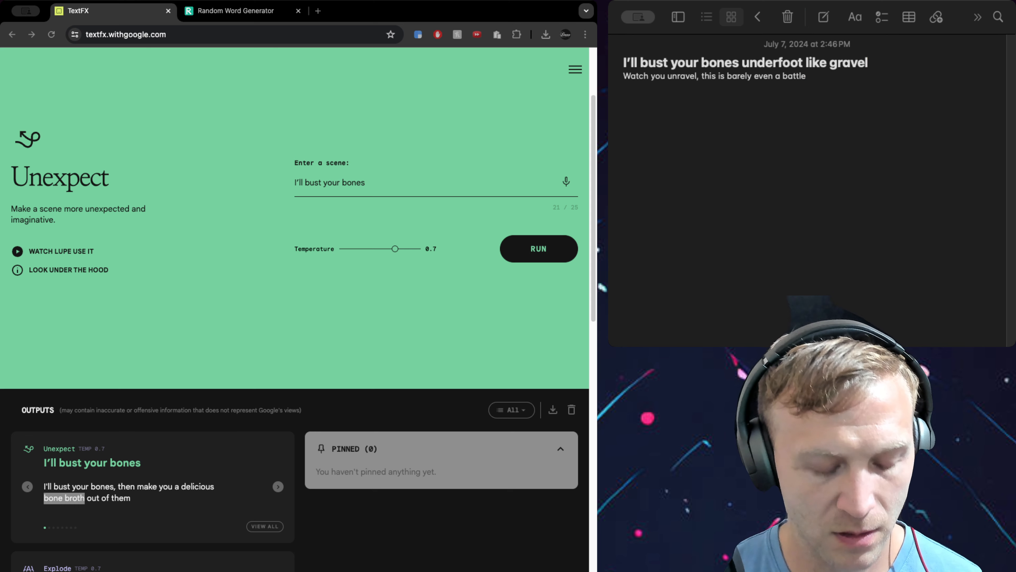
type("Dismantled")
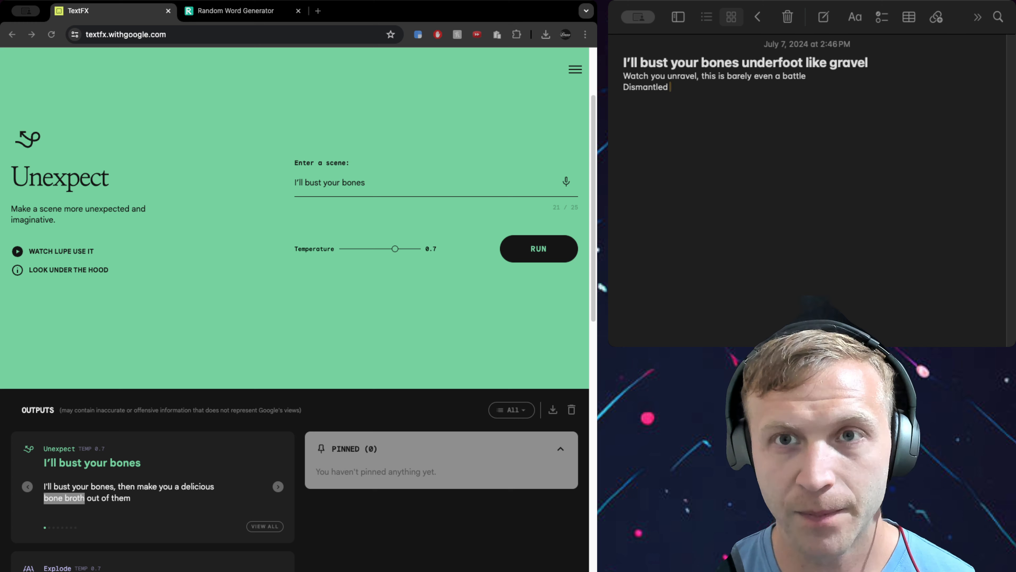
type("the man")
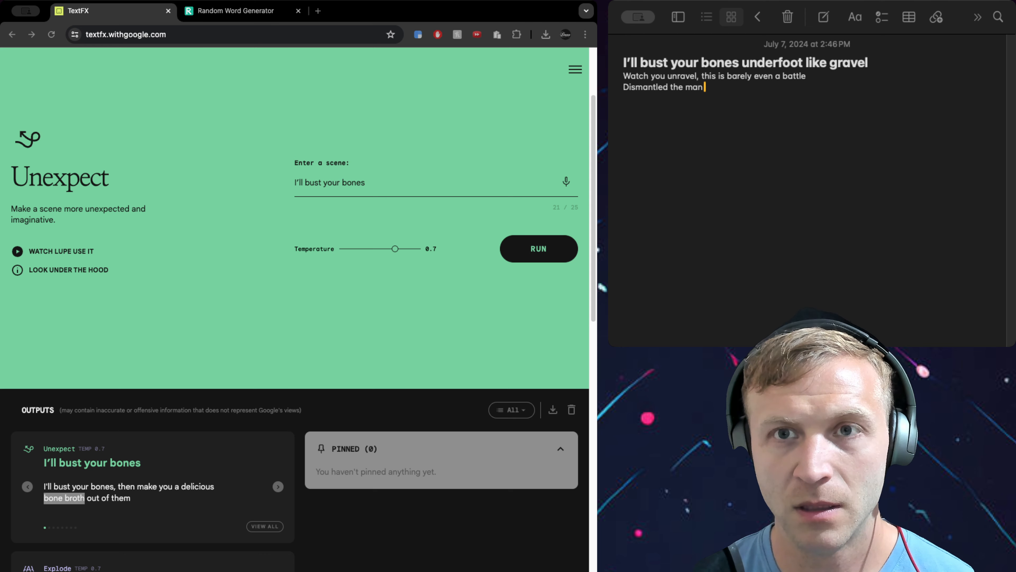
type(" you got m")
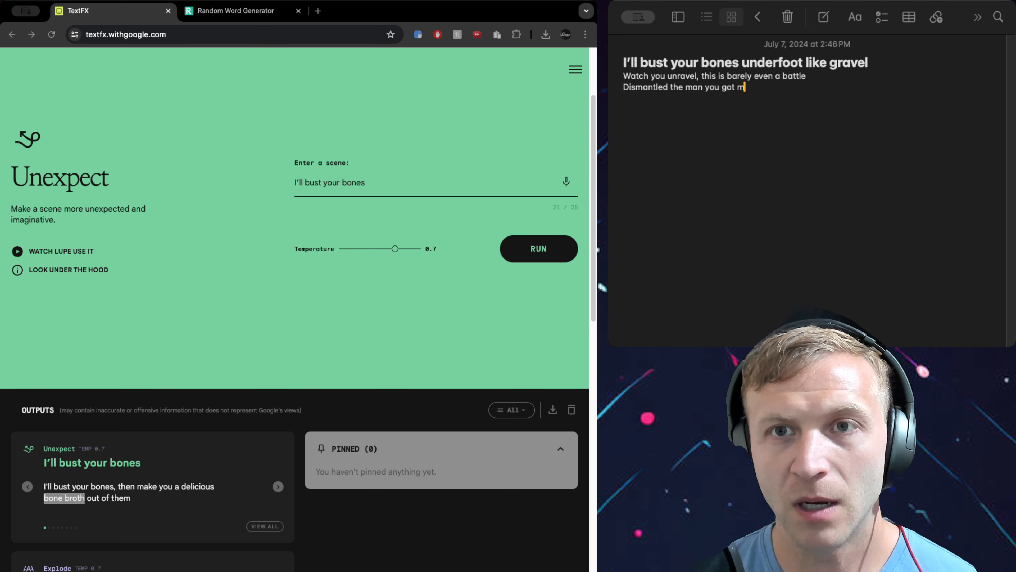
type("e up against so soft")
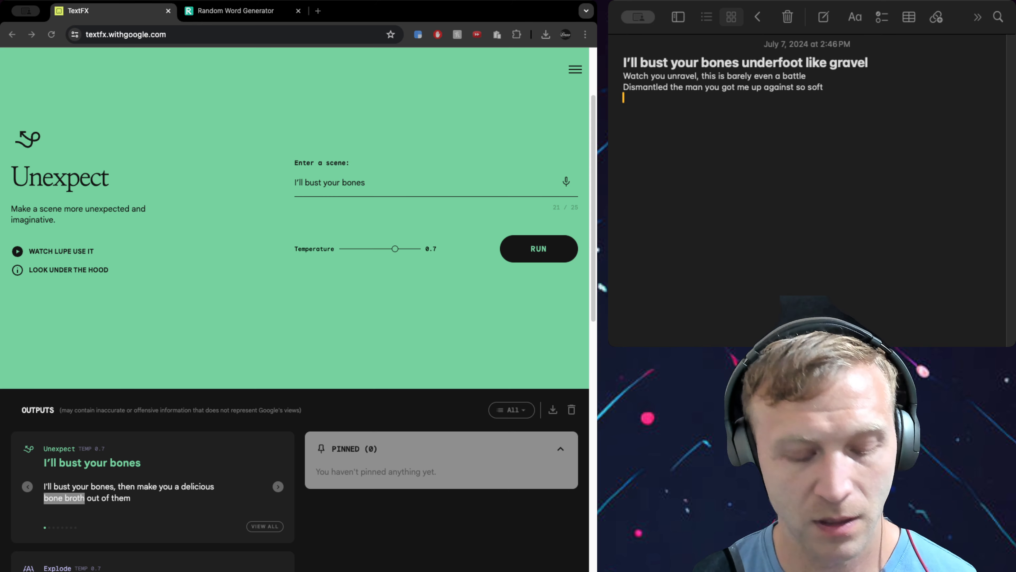
Step: Write "I'll leave em boiled bone broth" as the fourth lyric line in the note
type("I'll leave em")
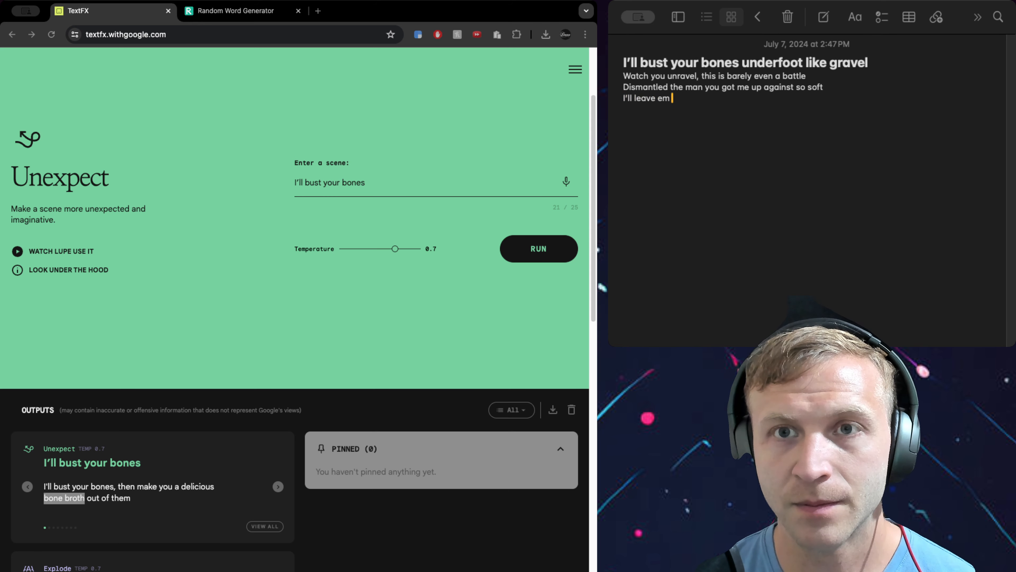
type(" boiled")
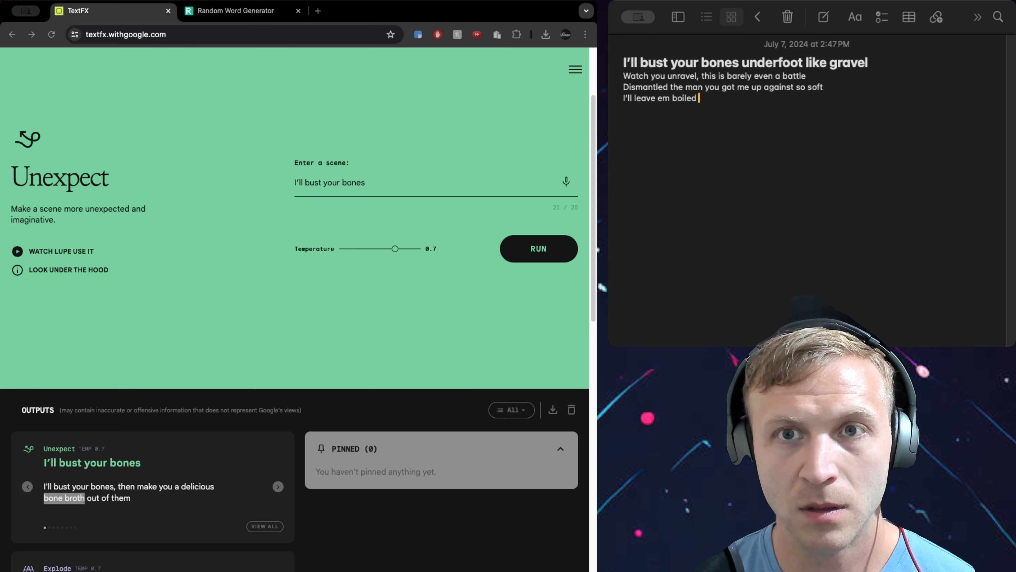
type("bone broth")
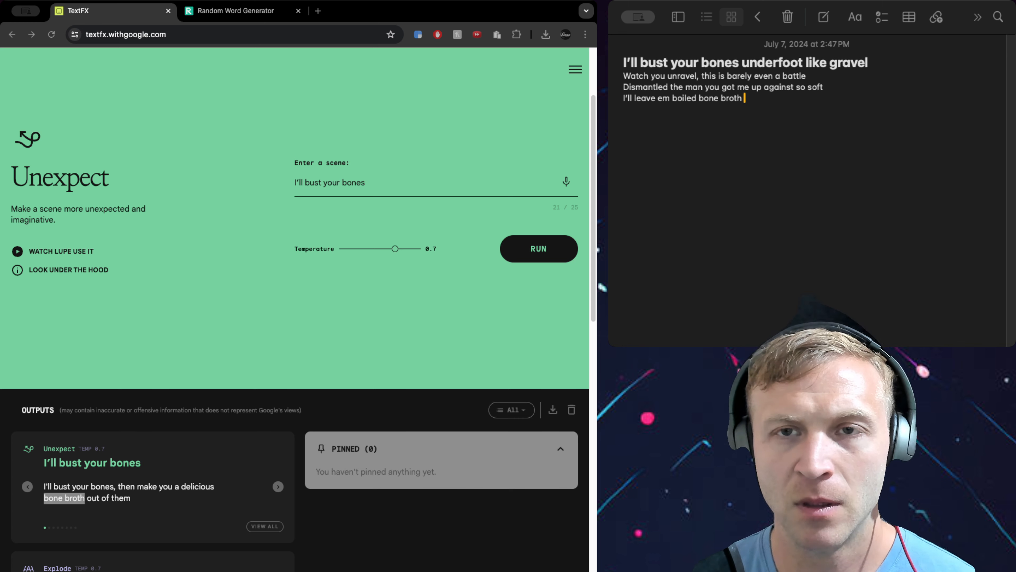
Step: Reword the fourth lyric line to "The heat I bring will leave em boiled like bone broth", removing the extra space
left_click_drag(670, 98, 628, 98)
key("BackSpace")
type("The hea")
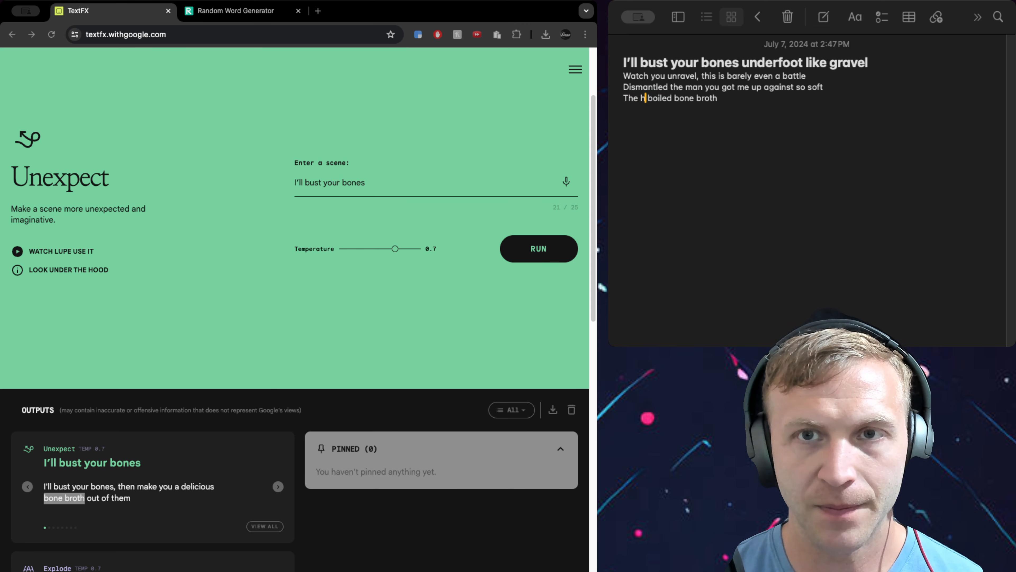
type("t I bring wi")
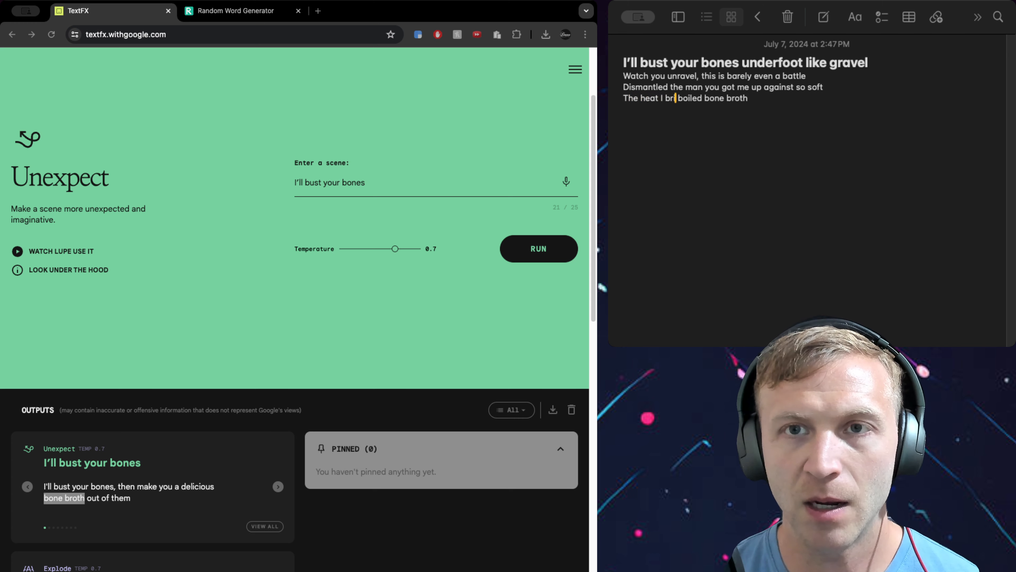
type("ll leave em")
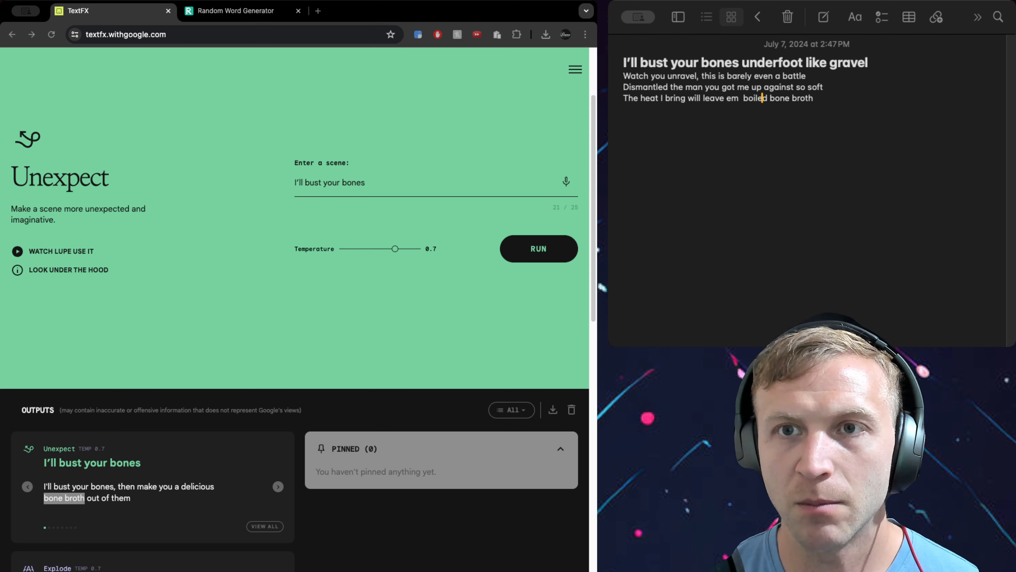
type("  boiled like")
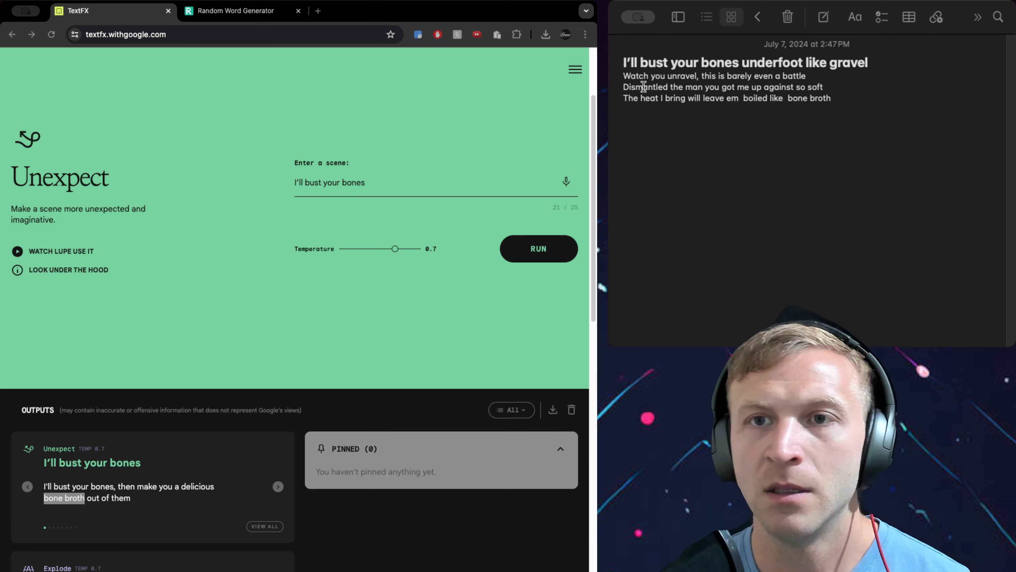
left_click(742, 103)
key("BackSpace")
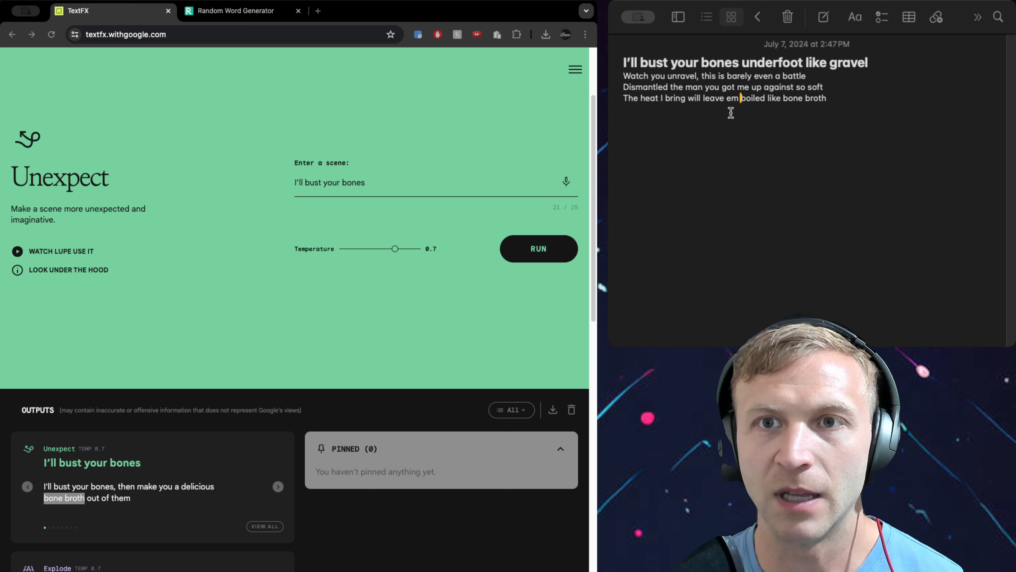
left_click(277, 299)
scroll(264, 228, "up", 3)
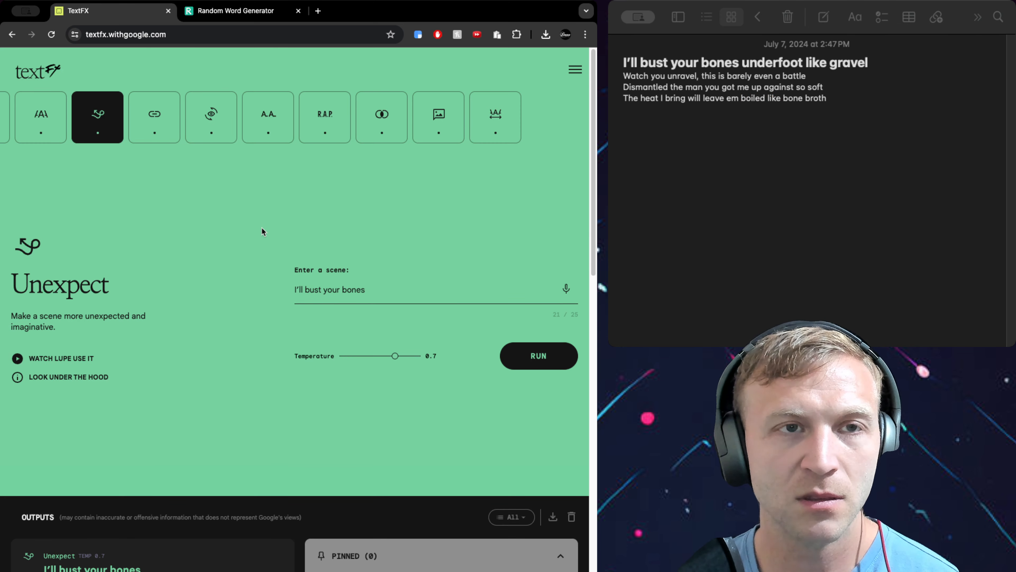
left_click(864, 121)
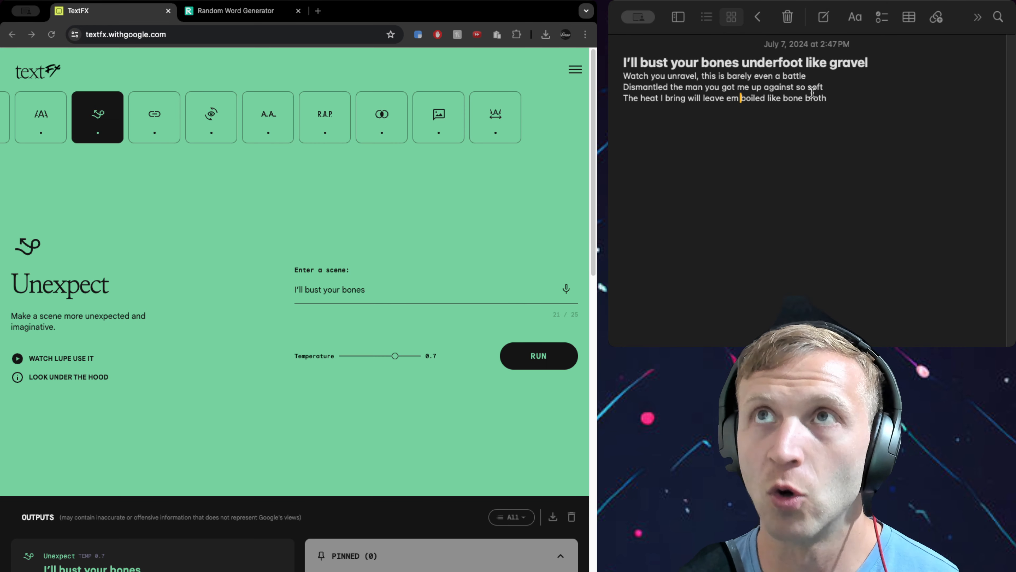
scroll(390, 247, "down", 5)
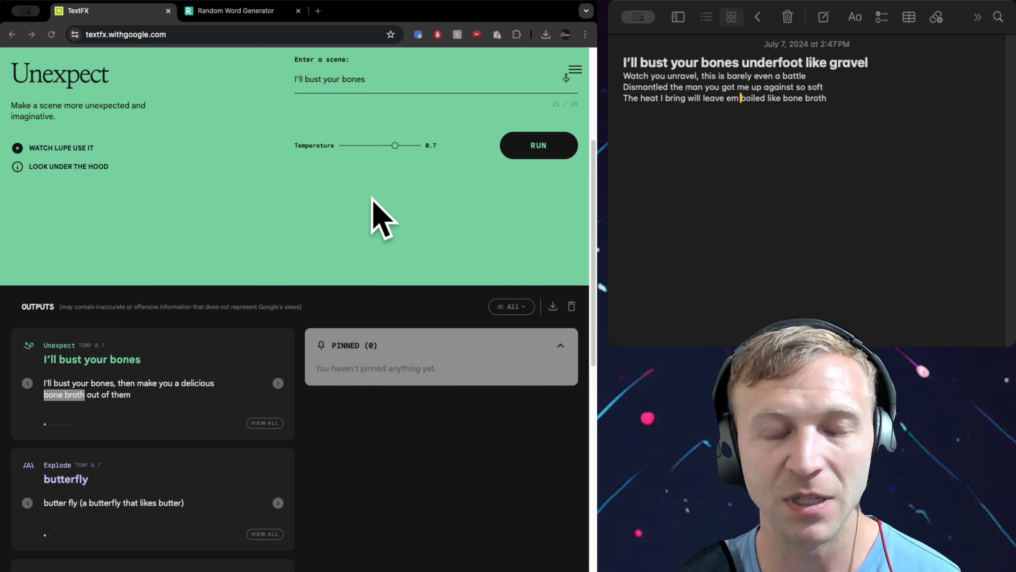
scroll(360, 222, "up", 5)
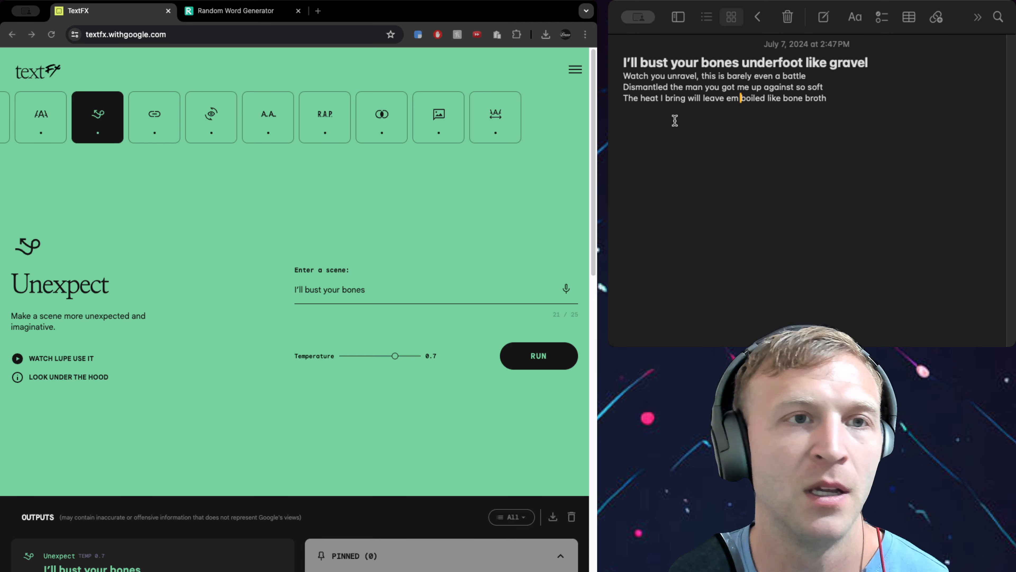
Step: Run the Chain tool on "bone broth" copied from the end of the fourth lyric line
left_click(154, 137)
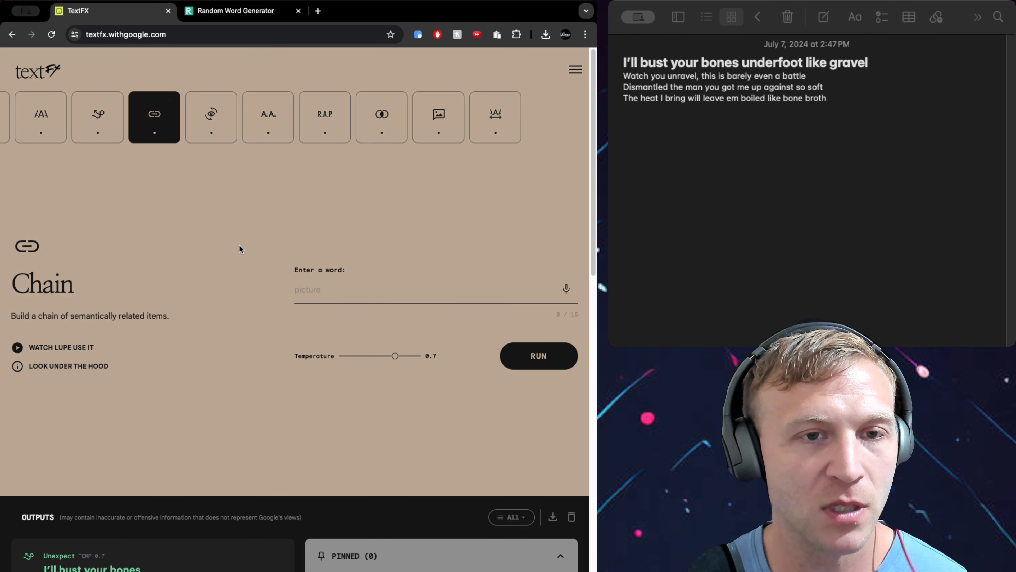
scroll(256, 320, "down", 1)
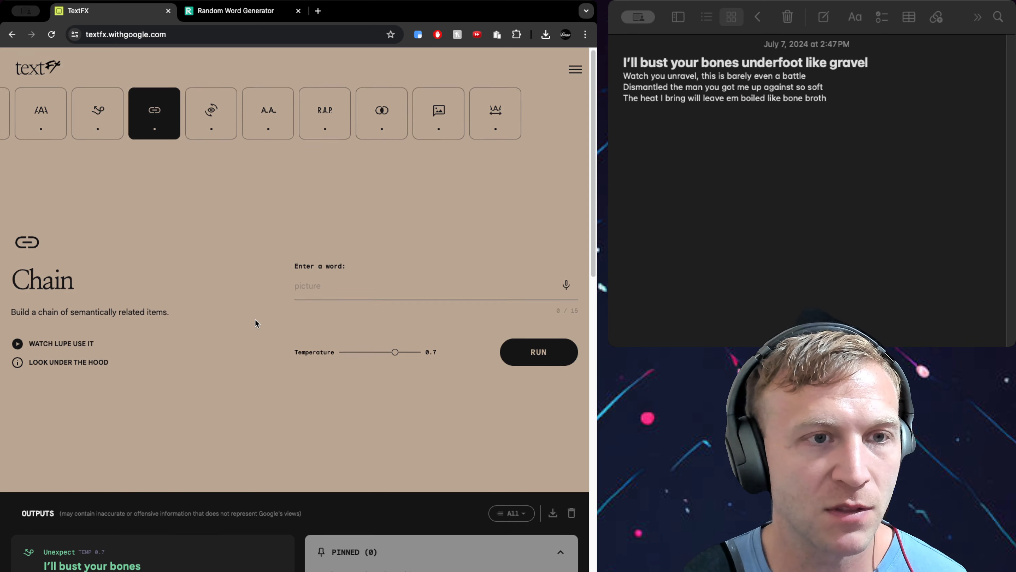
left_click(828, 109)
left_click_drag(829, 103, 782, 100)
key("super+c")
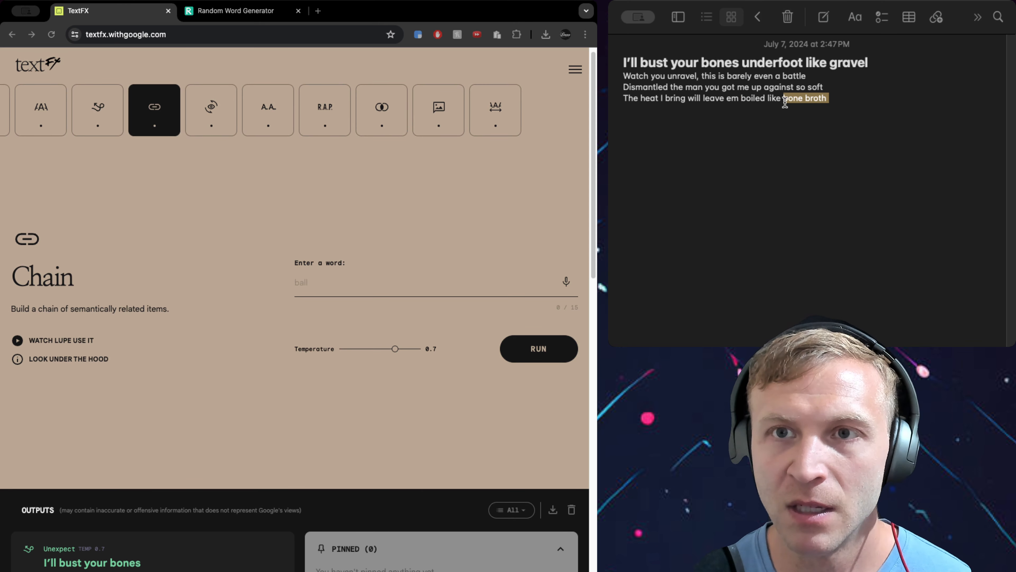
left_click(308, 295)
key("super+v")
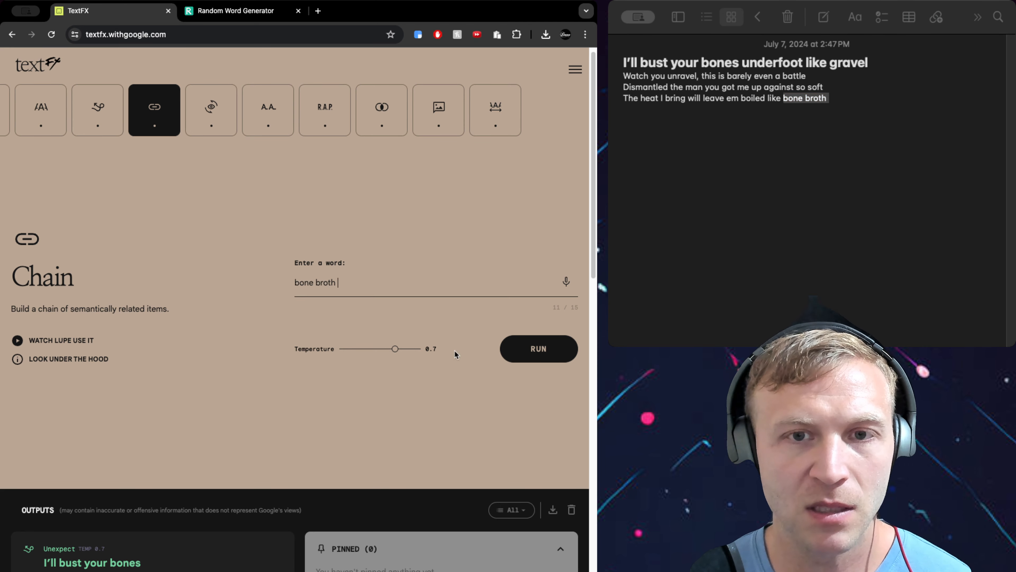
left_click(538, 349)
scroll(241, 345, "up", 6)
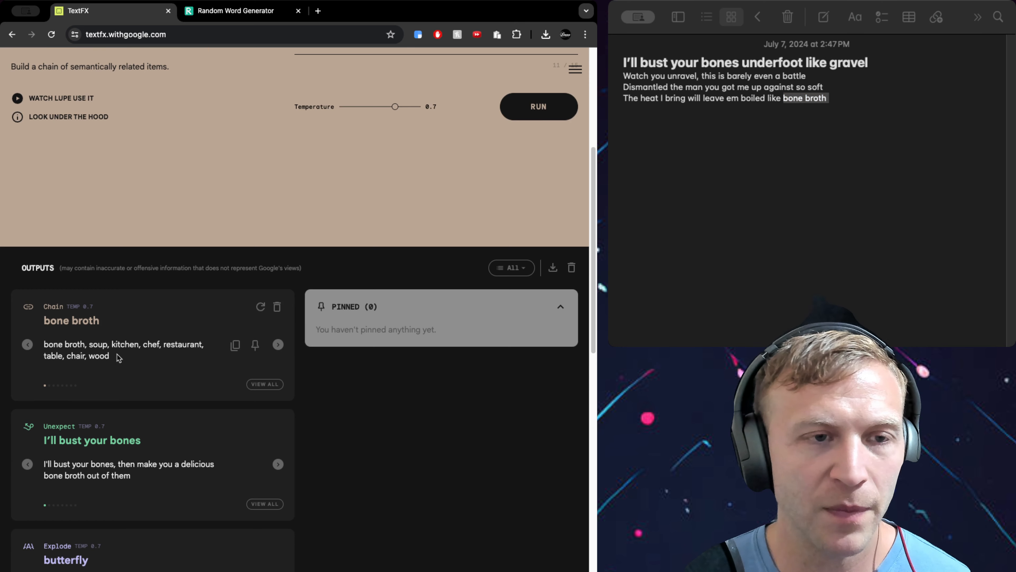
Step: Browse the Chain results for "bone broth" and return to the second one
scroll(120, 356, "up", 1)
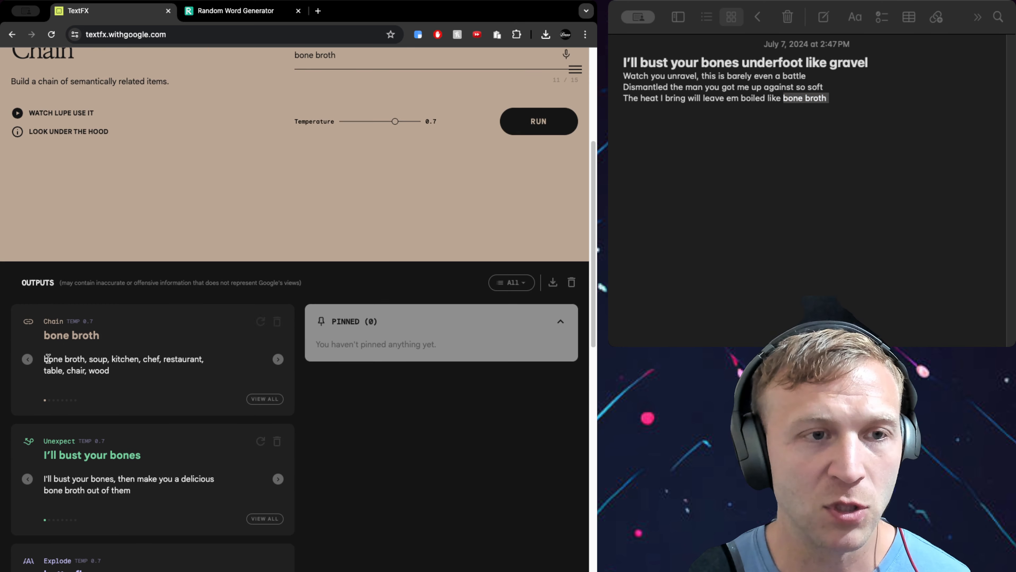
left_click(282, 362)
left_click(282, 362)
scroll(282, 361, "up", 2)
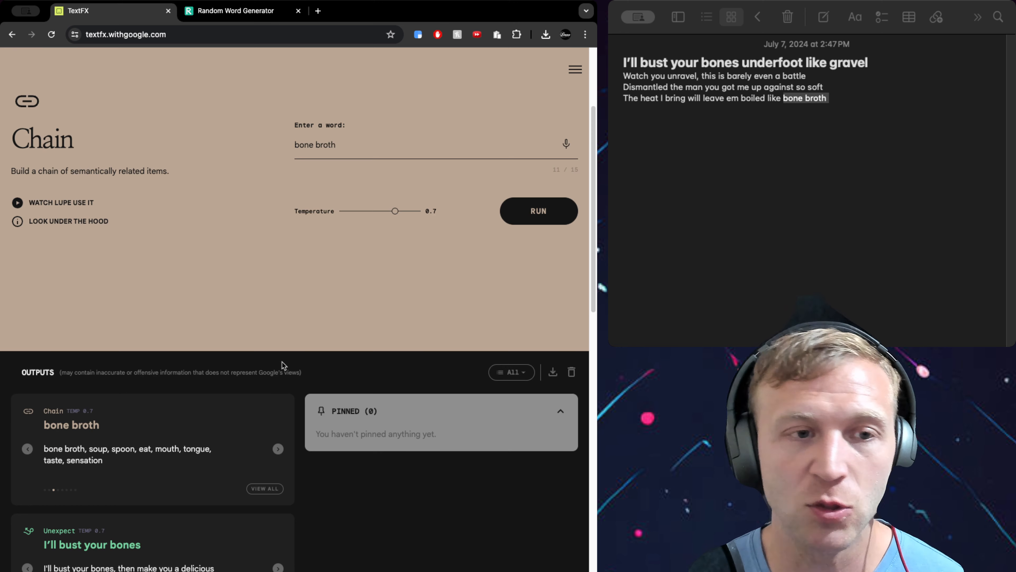
left_click(278, 449)
left_click(278, 448)
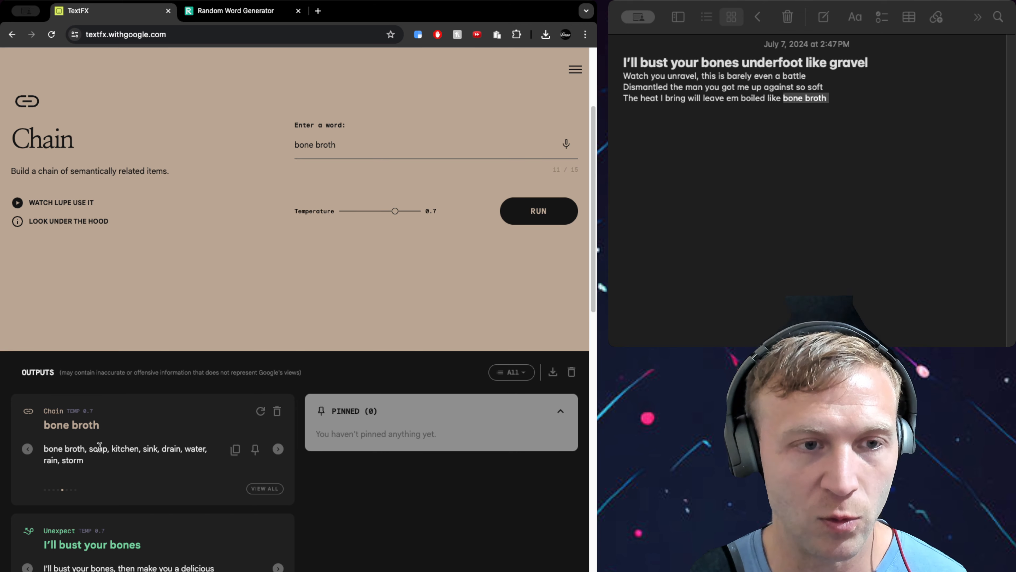
left_click(27, 448)
left_click(27, 449)
left_click(27, 449)
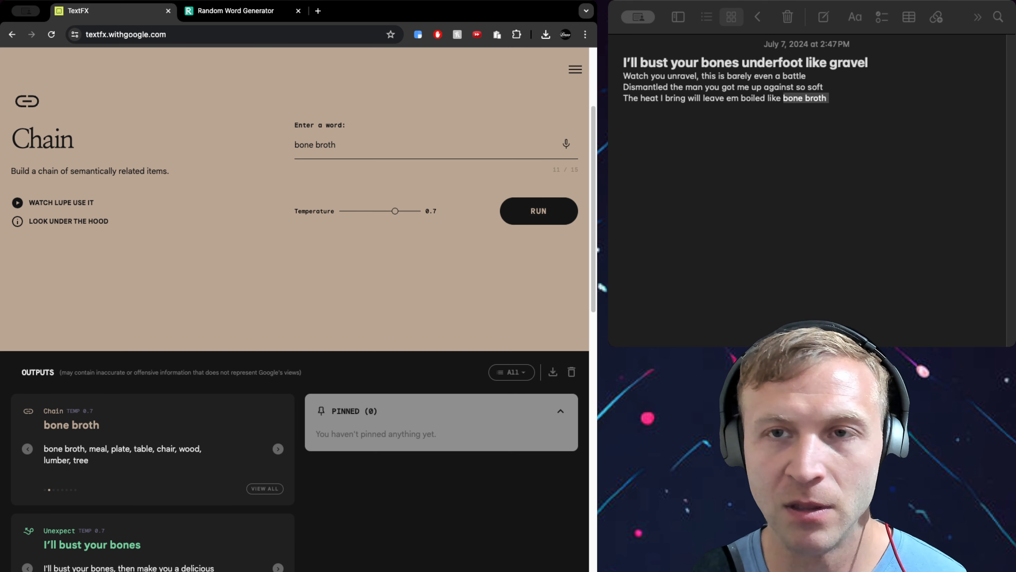
Step: Start a fifth lyric line in the note with "There's no cost"
left_click(846, 104)
left_click(847, 104)
key("Return")
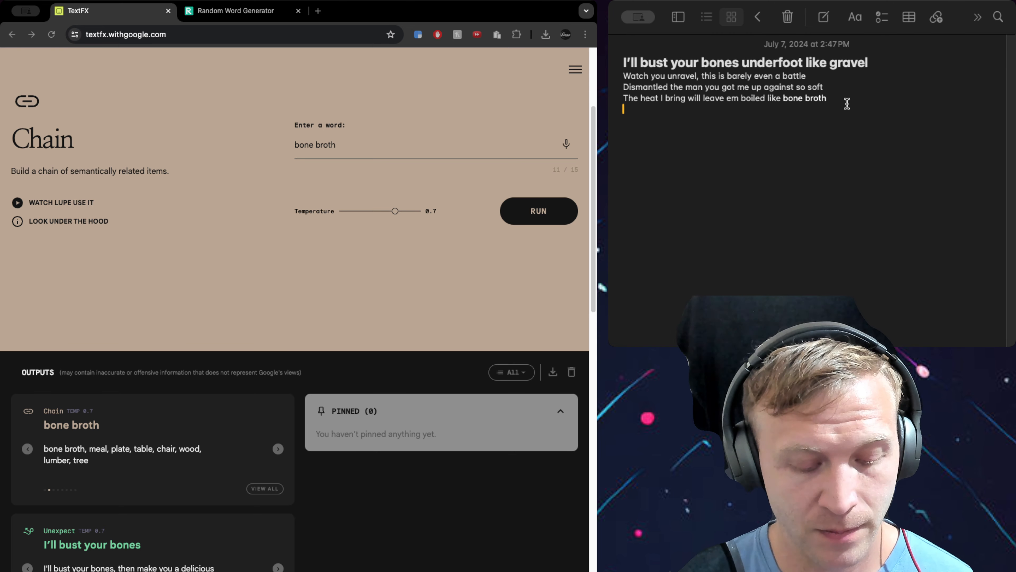
key("Return")
type("There's no d")
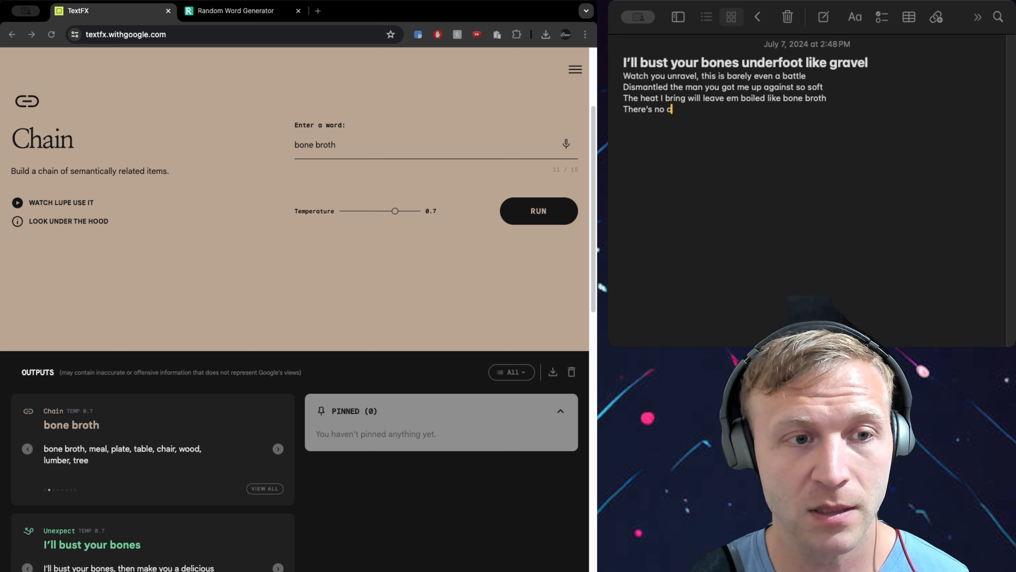
type("ost")
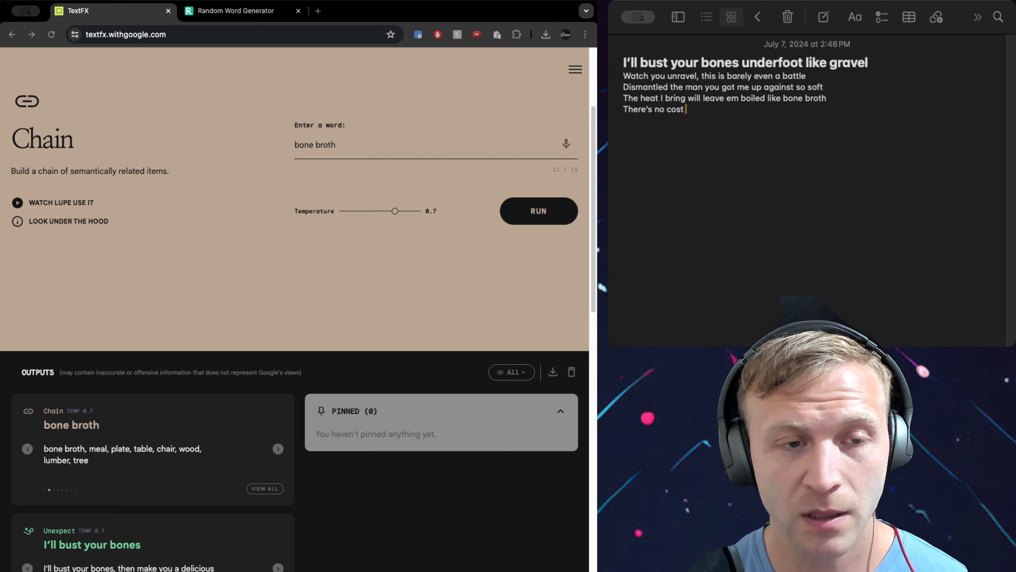
type(" got")
key("BackSpace")
key("BackSpace")
key("BackSpace")
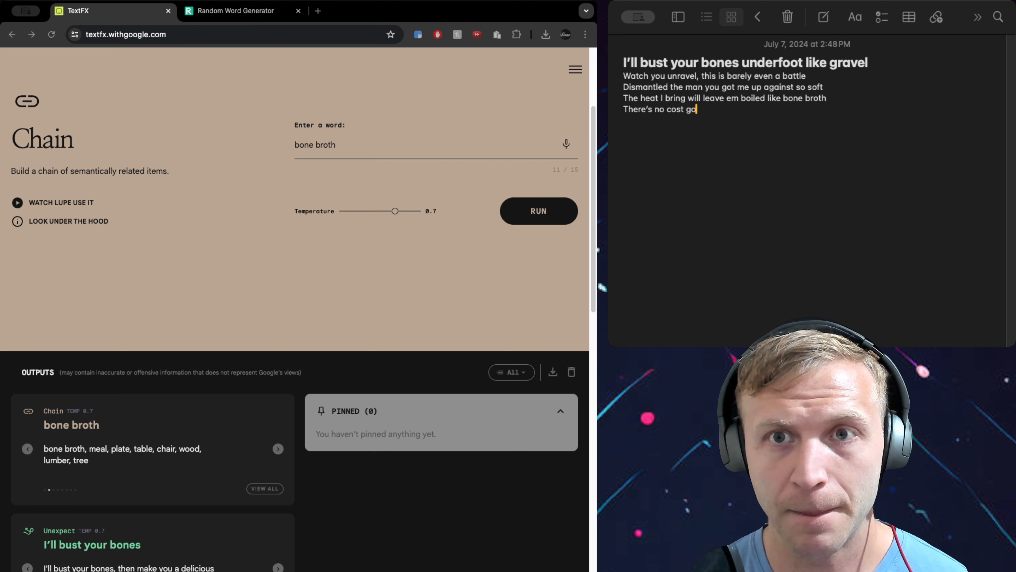
type("make")
key("BackSpace")
key("BackSpace")
key("BackSpace")
key("BackSpace")
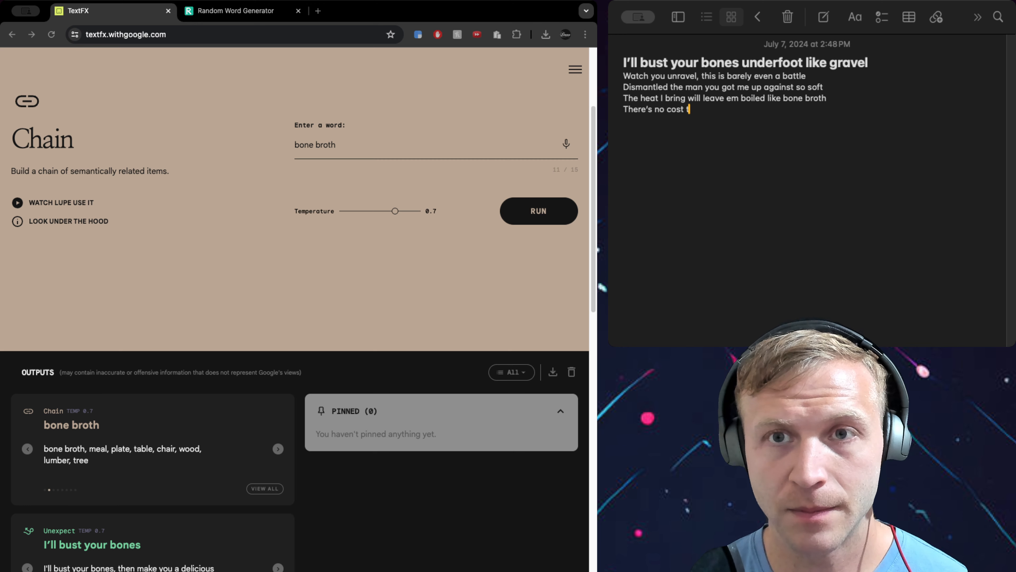
Step: Complete the fifth lyric line as "There's no cost taking it easy like a free meal"
type("taking it easy like c")
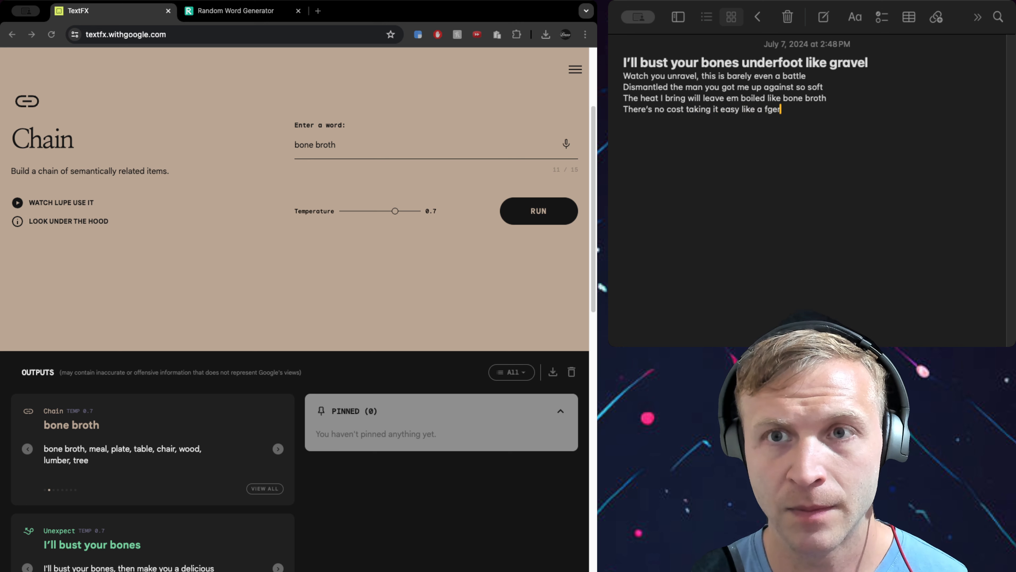
key("BackSpace")
type("a free meal")
key("Return")
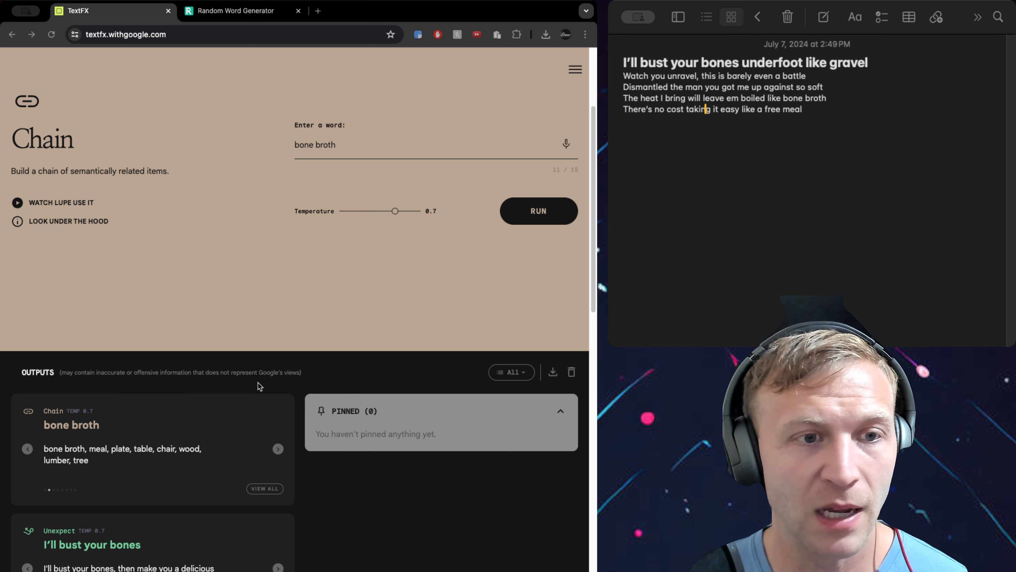
Step: Add "Clean my plate no mistake it's mean deal" as the sixth lyric line, drawing on the displayed Chain result
left_click(98, 453)
left_click_drag(97, 450, 106, 450)
left_click(105, 449)
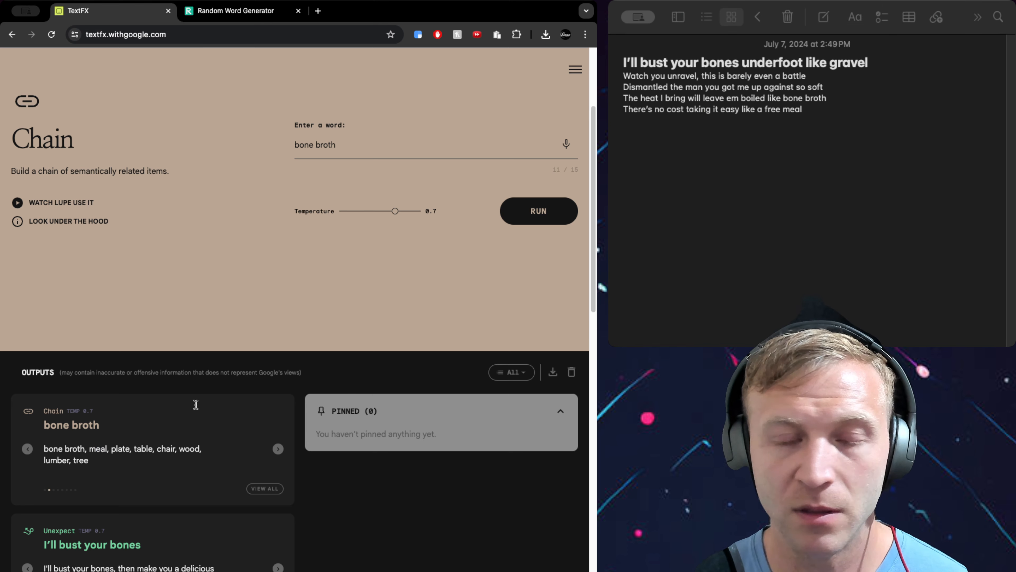
left_click(837, 114)
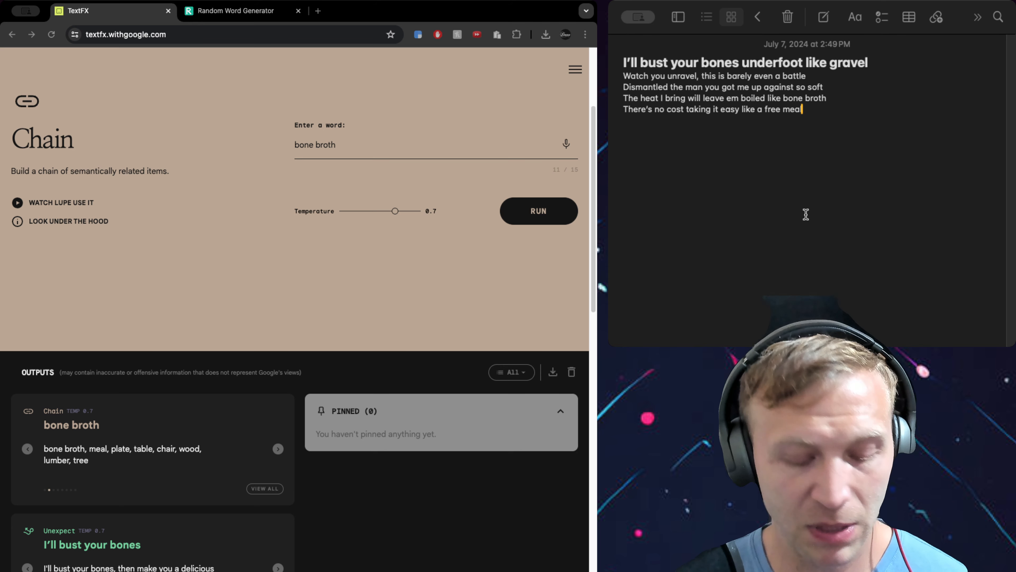
key("Return")
type("Clean my plate")
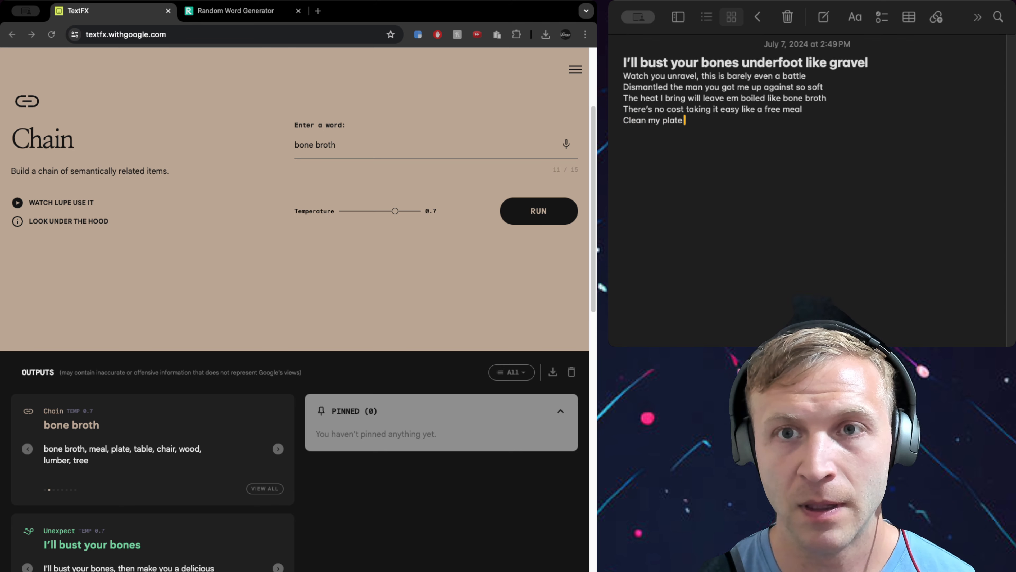
type(" no mistake")
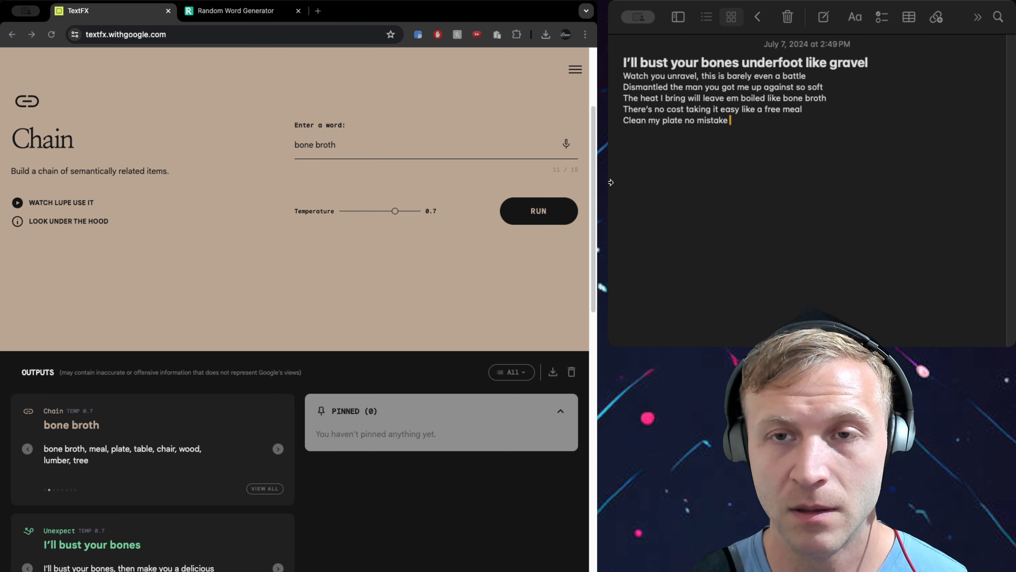
type("it's med")
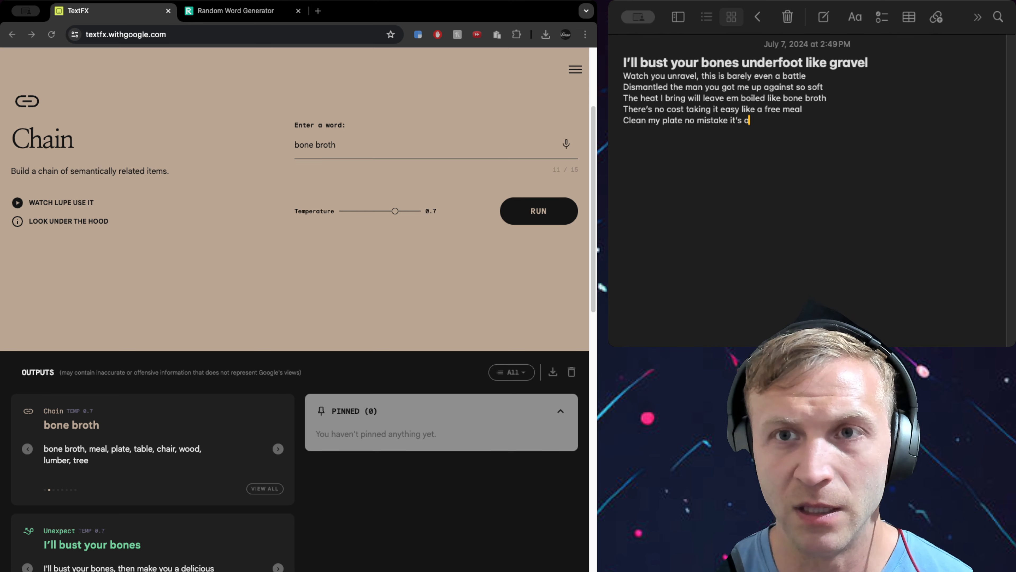
type("n deal")
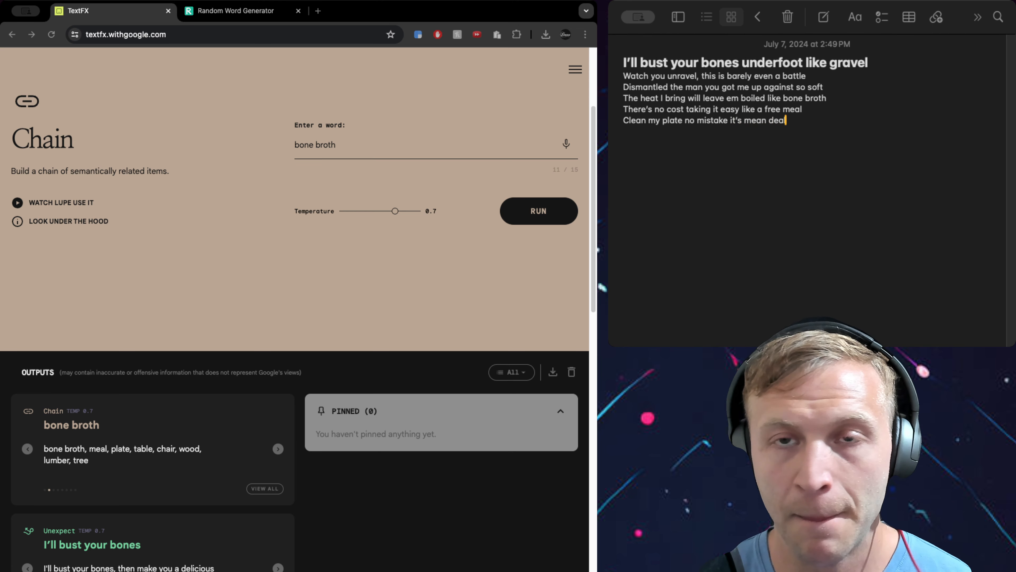
Step: Run the POV tool on the topic "cooking"
scroll(396, 222, "up", 4)
left_click(212, 128)
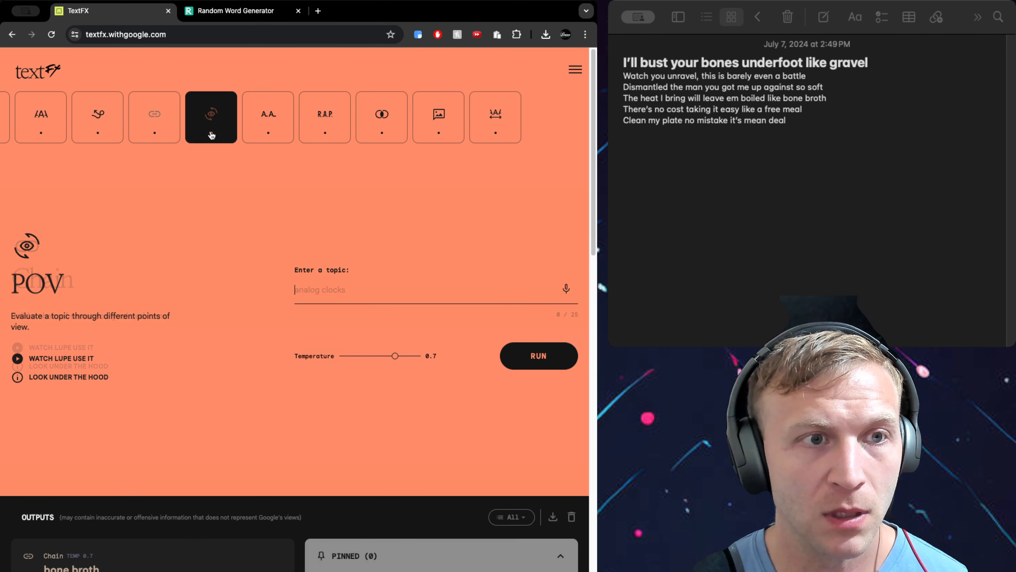
scroll(266, 317, "down", 1)
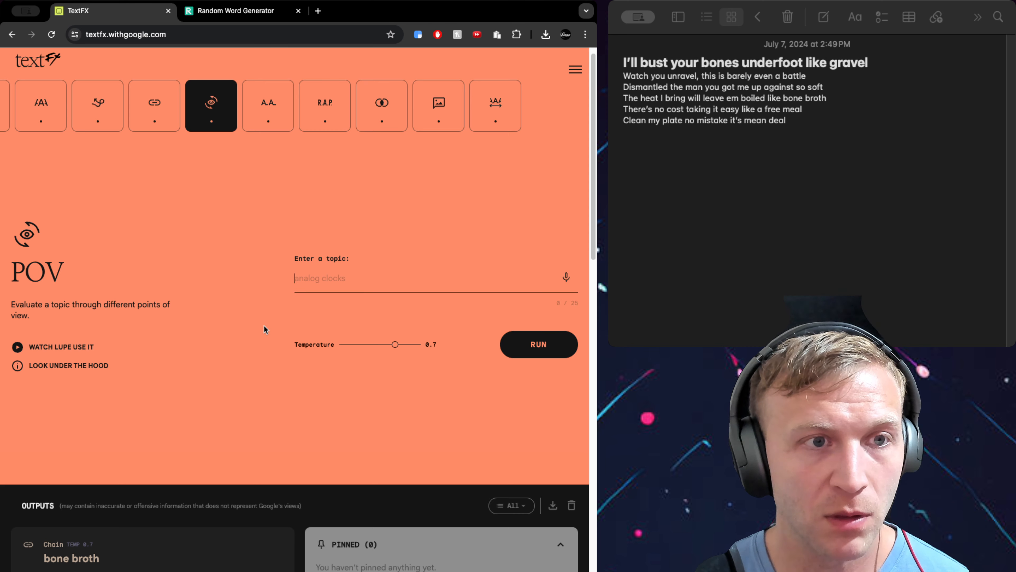
scroll(314, 287, "down", 3)
scroll(313, 287, "up", 3)
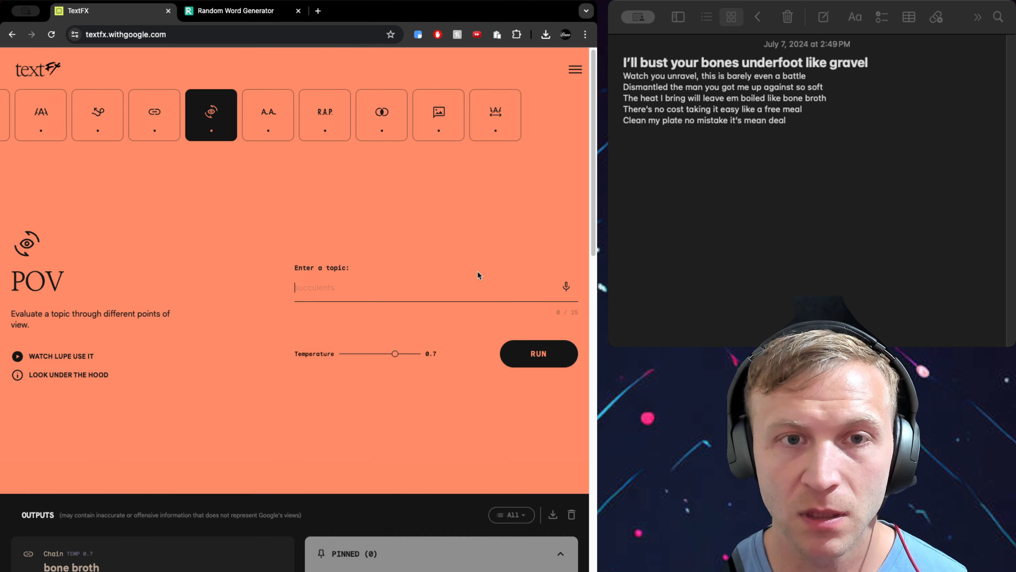
type("cooking")
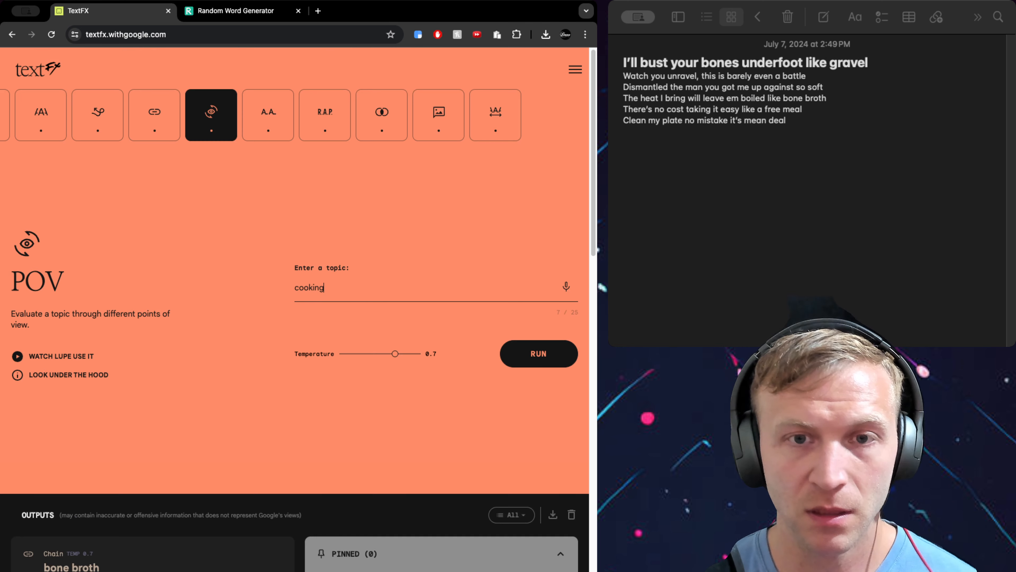
left_click(535, 354)
scroll(521, 353, "up", 5)
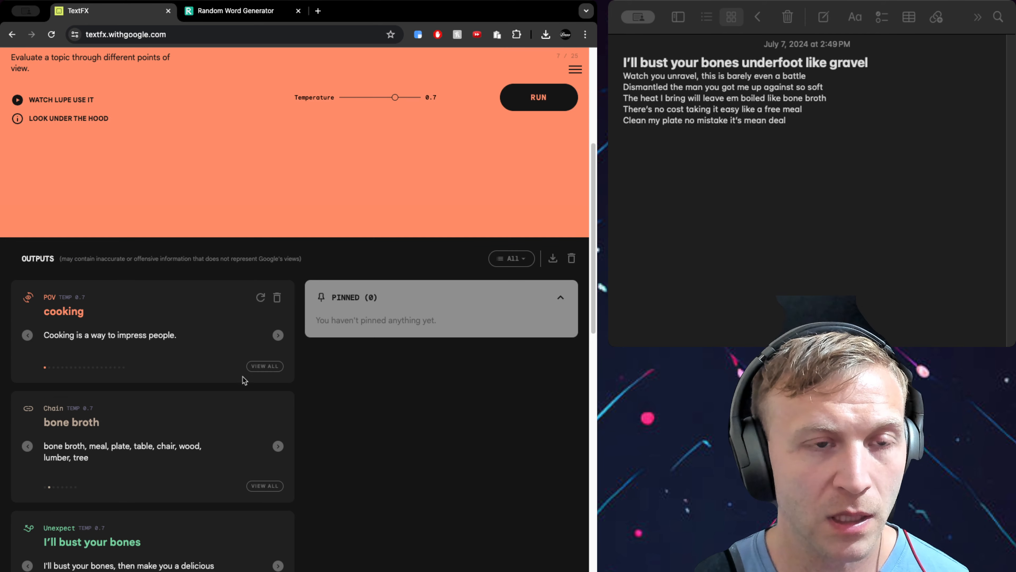
Step: Compare the first two POV results for cooking and add "I'm cooking to impress, no stress" as the seventh lyric line
left_click(277, 336)
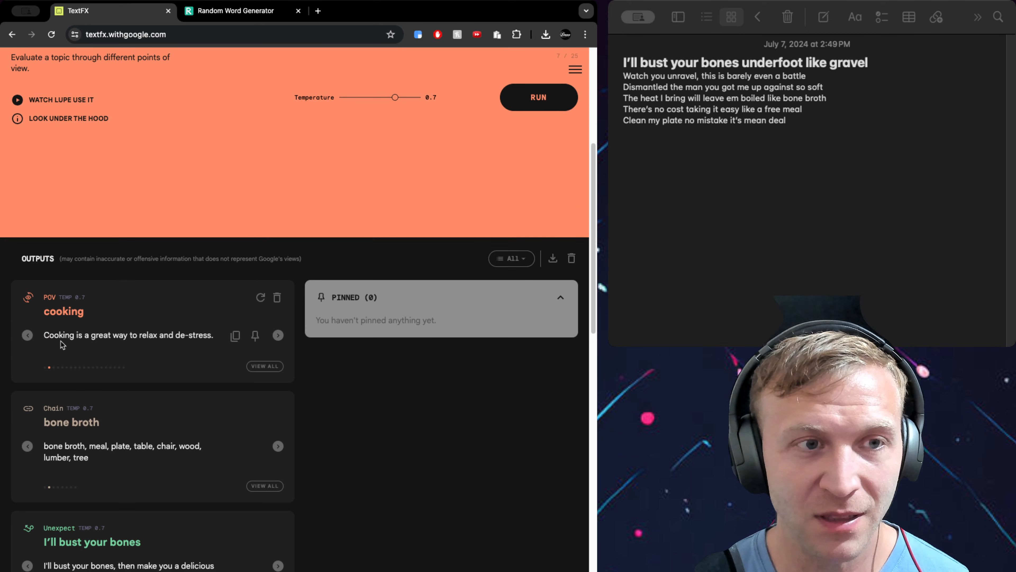
left_click(27, 336)
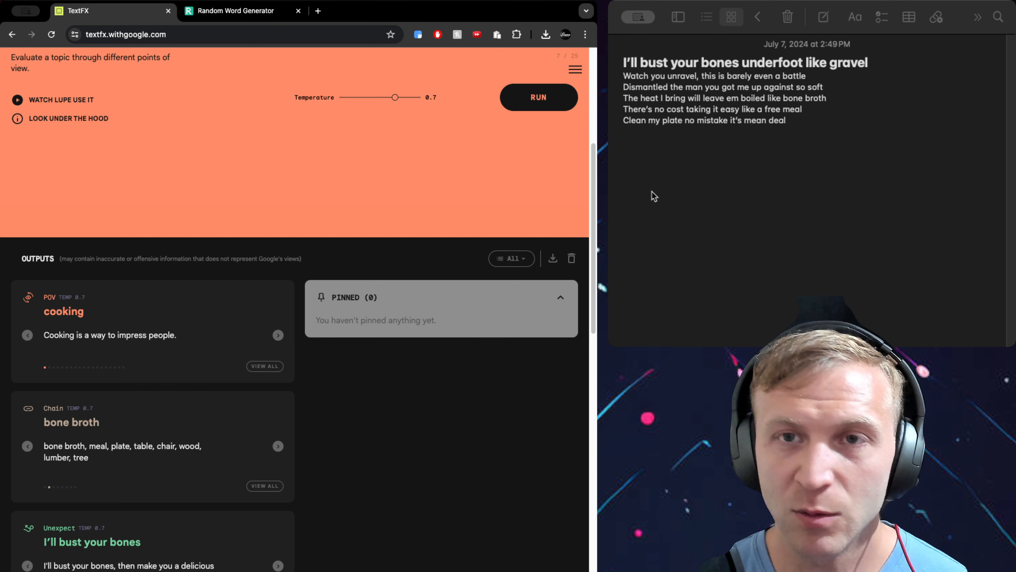
left_click(709, 99)
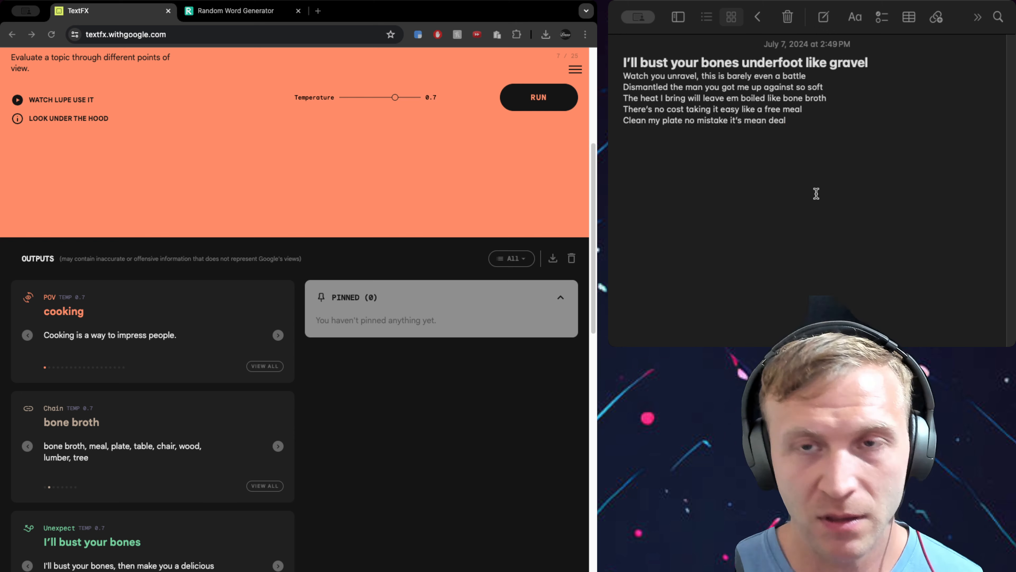
key("Return")
type("I'm cooking")
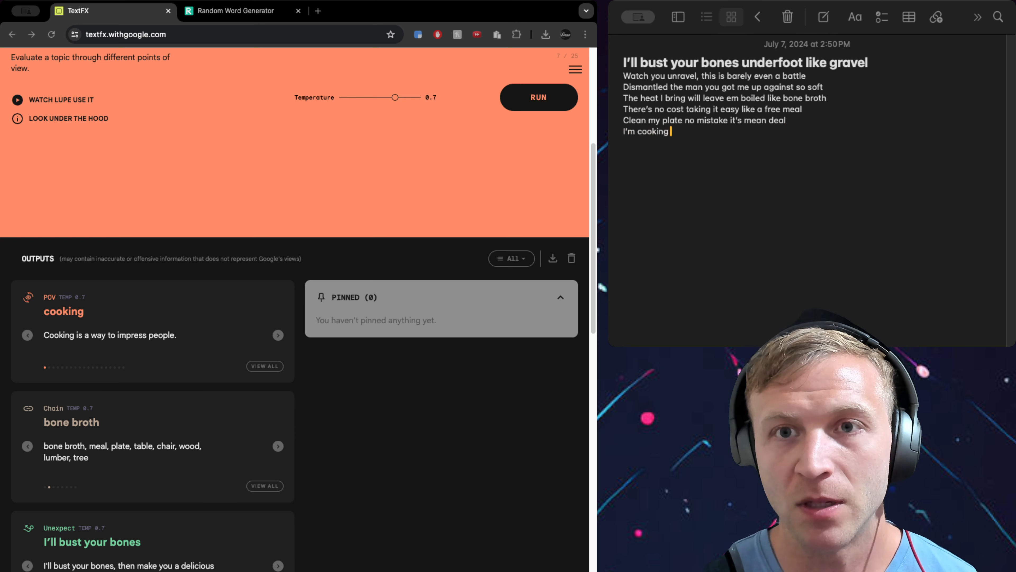
type(" to impress, no")
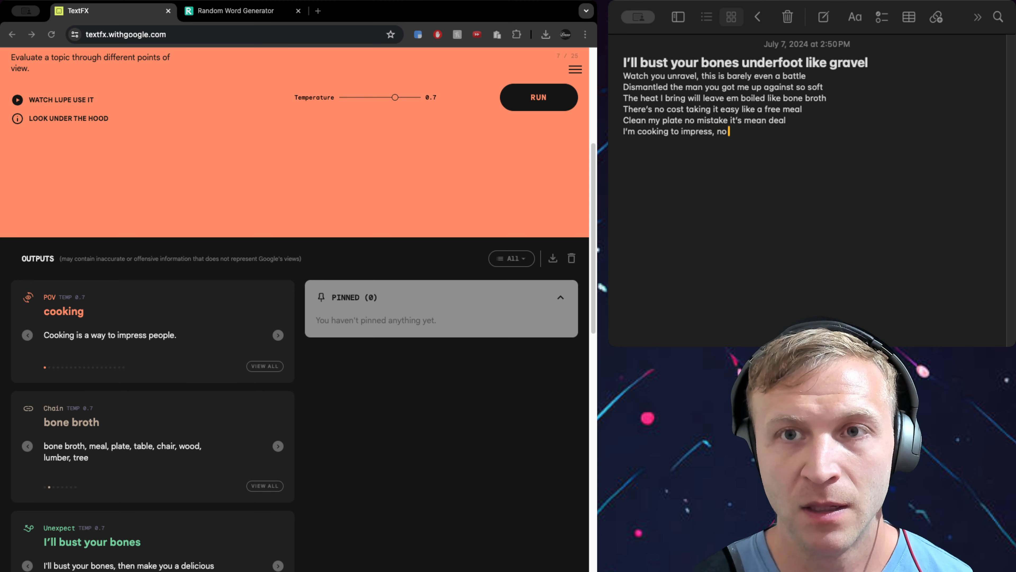
type(" stress")
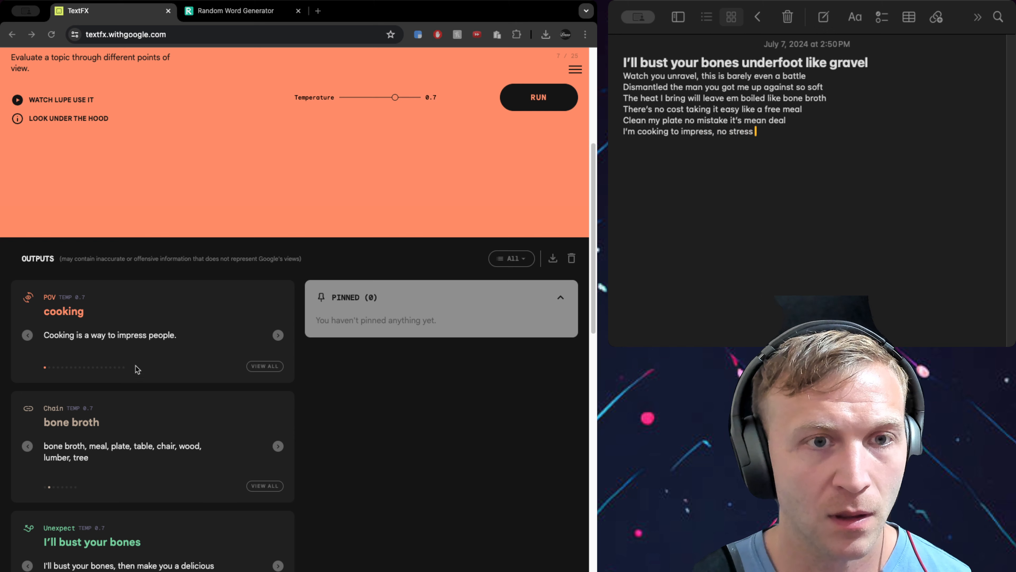
Step: Look through the next POV results for cooking and extend the seventh lyric line with "only show love"
left_click(277, 335)
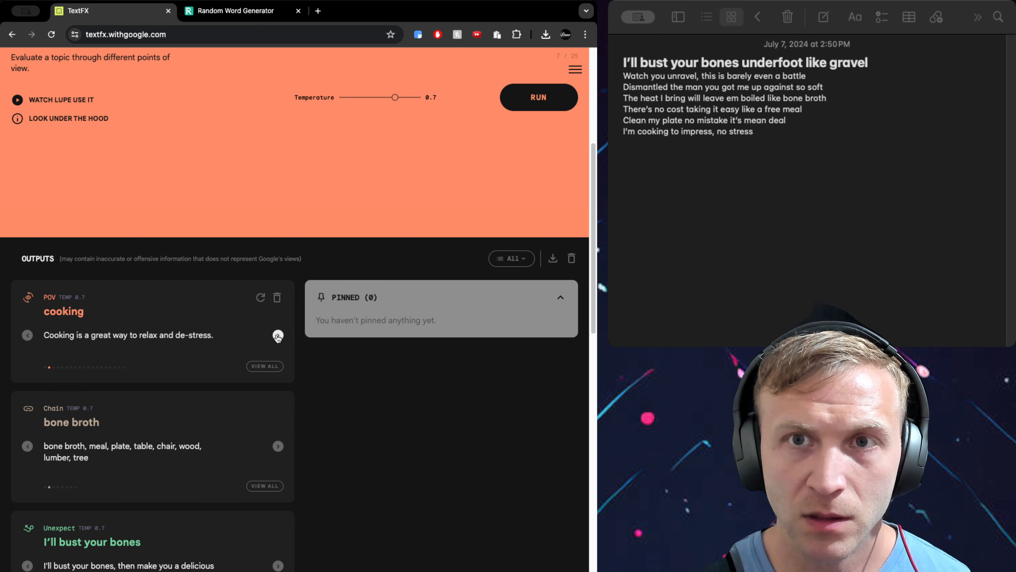
left_click(278, 335)
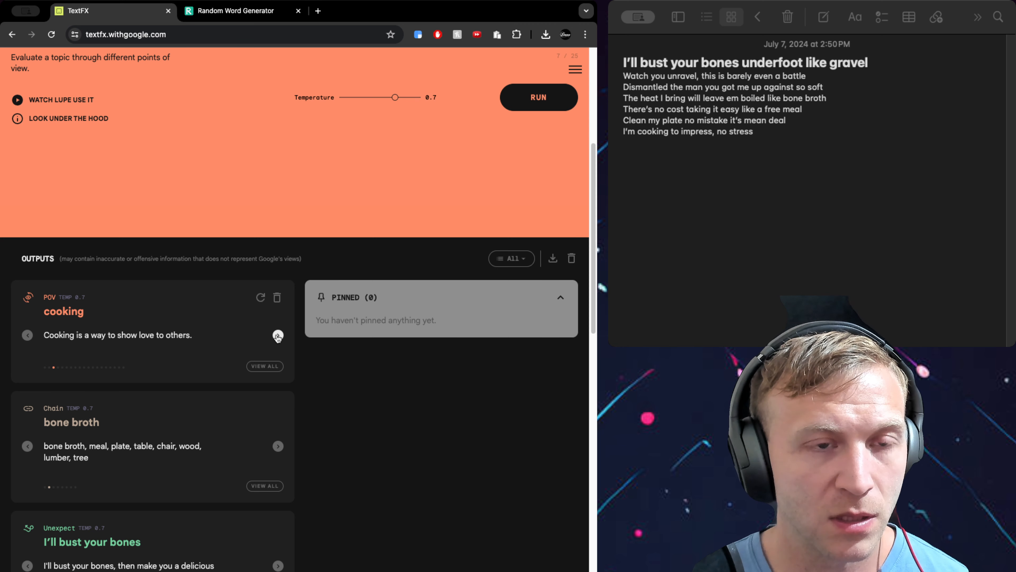
left_click(278, 335)
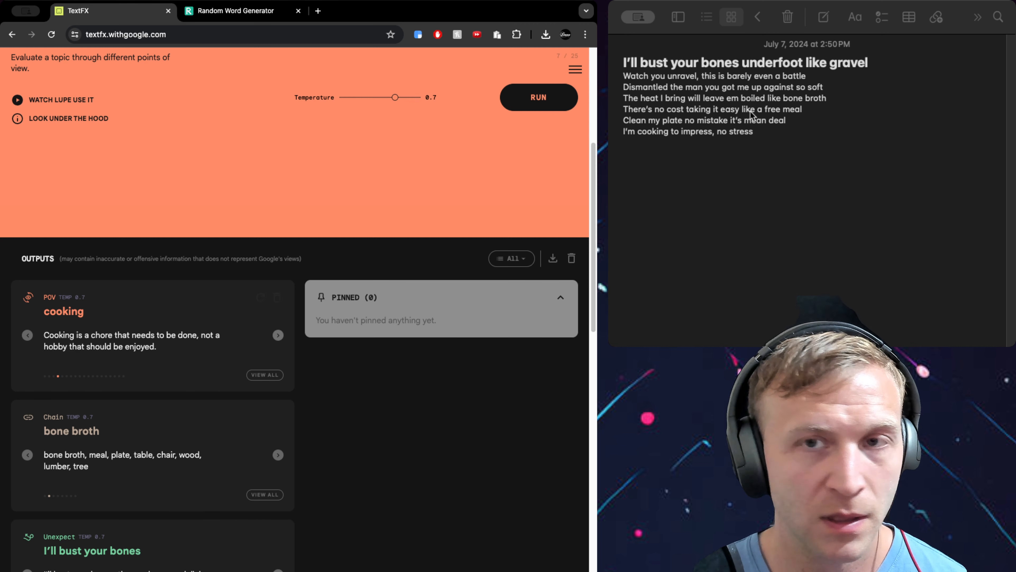
left_click(35, 337)
left_click_drag(139, 336, 126, 335)
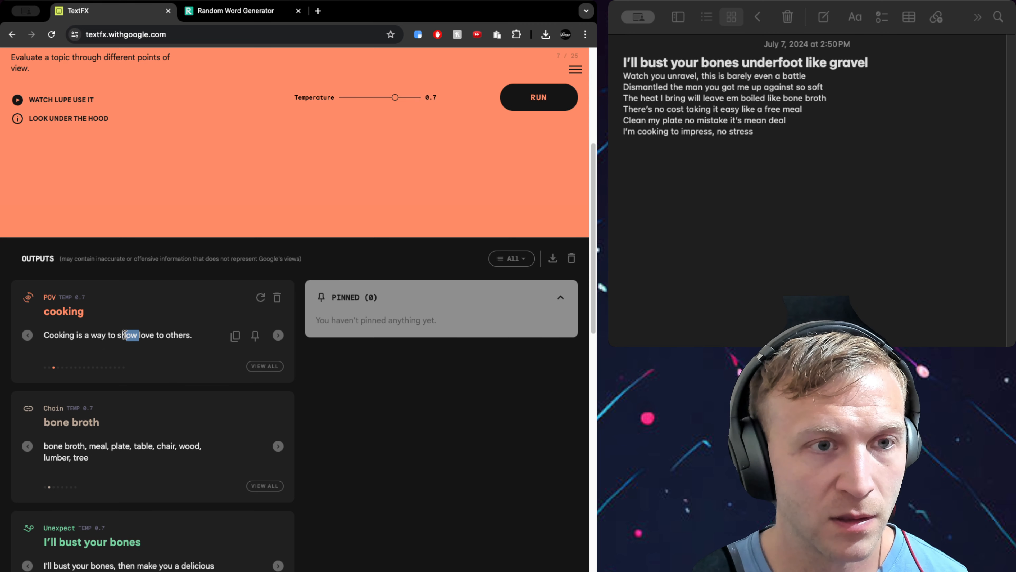
left_click(793, 134)
type("only show love")
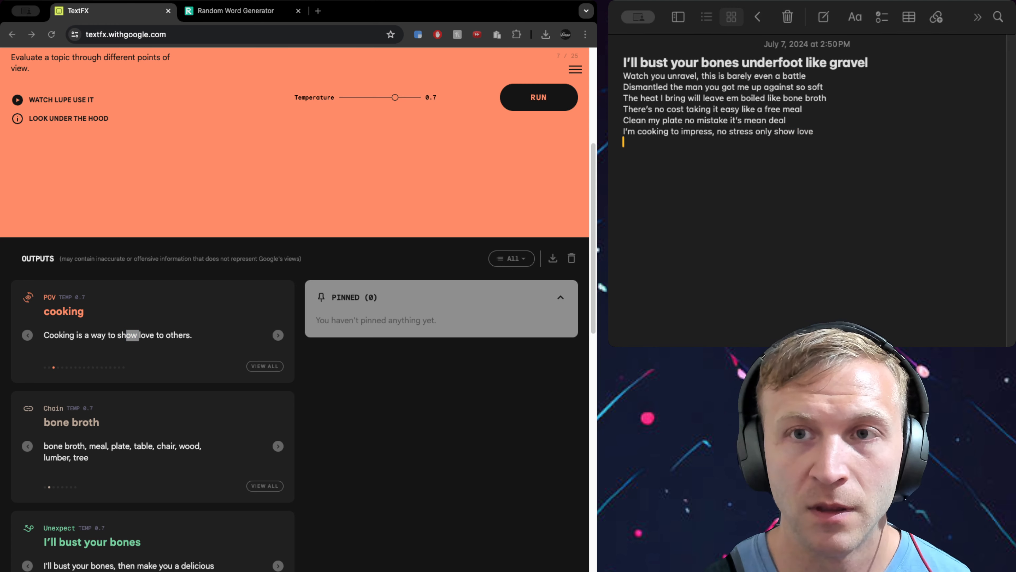
Step: Start the eighth lyric line with "homie show up"
scroll(165, 141, "up", 5)
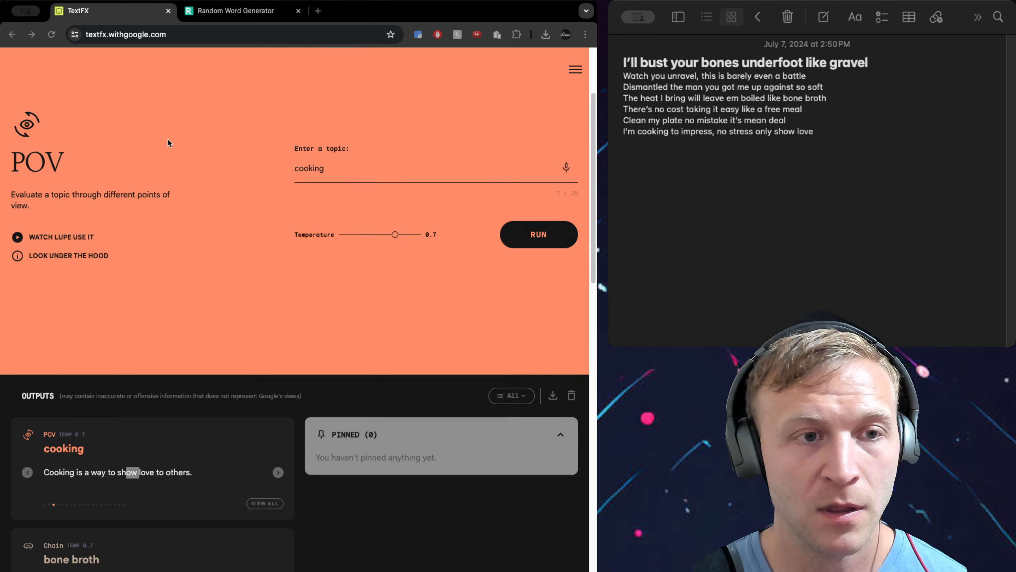
scroll(255, 181, "down", 5)
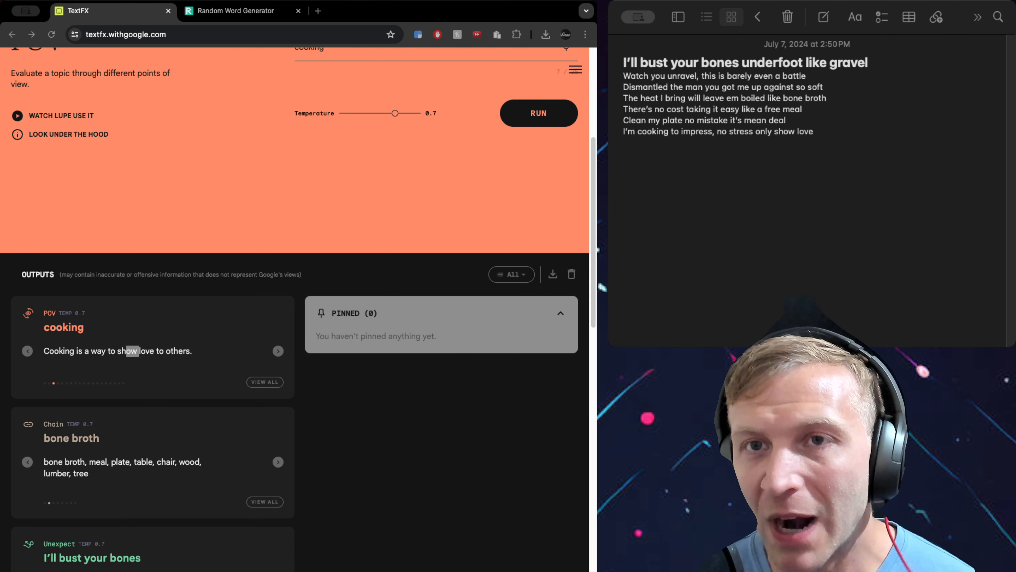
scroll(345, 226, "up", 3)
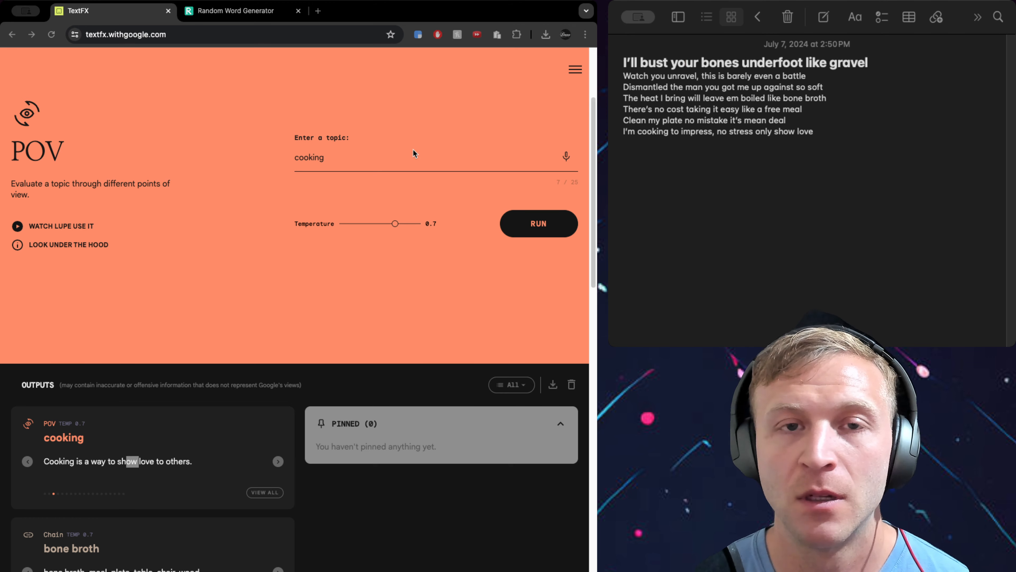
scroll(412, 148, "up", 3)
left_click(779, 140)
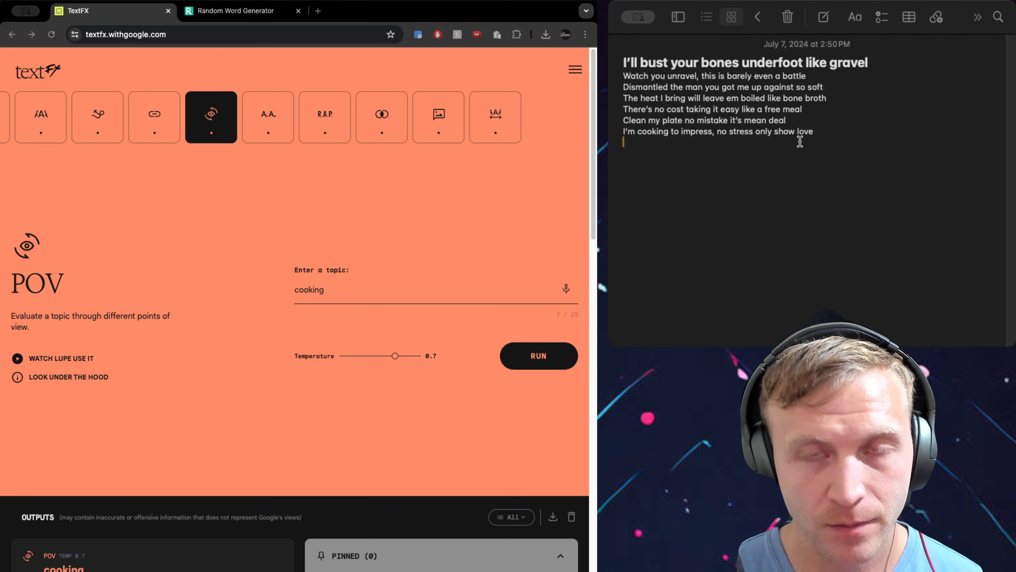
type("homie show up")
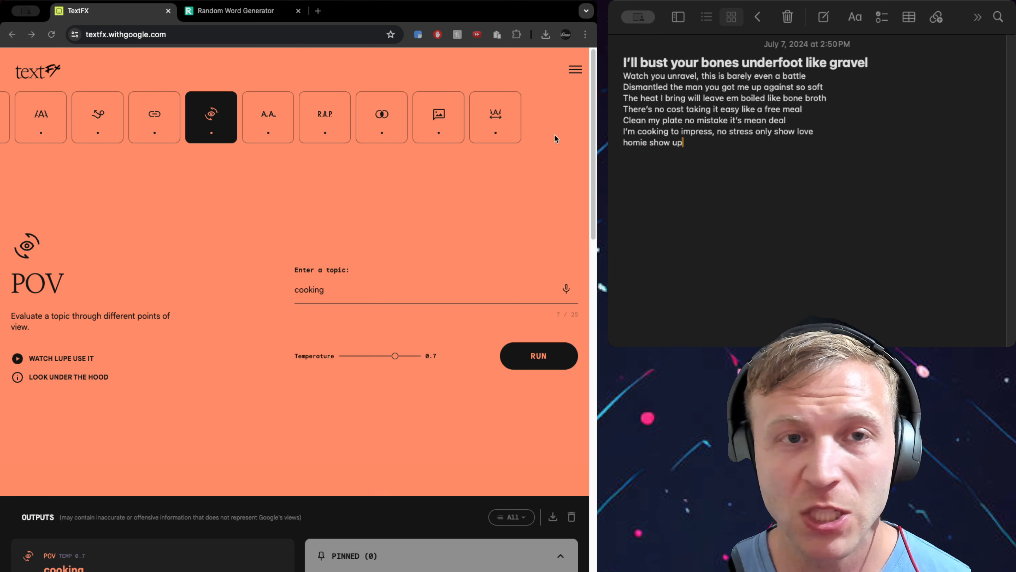
Step: Run the Alliteration tool on the topic "cooking" for words starting with L
left_click(252, 128)
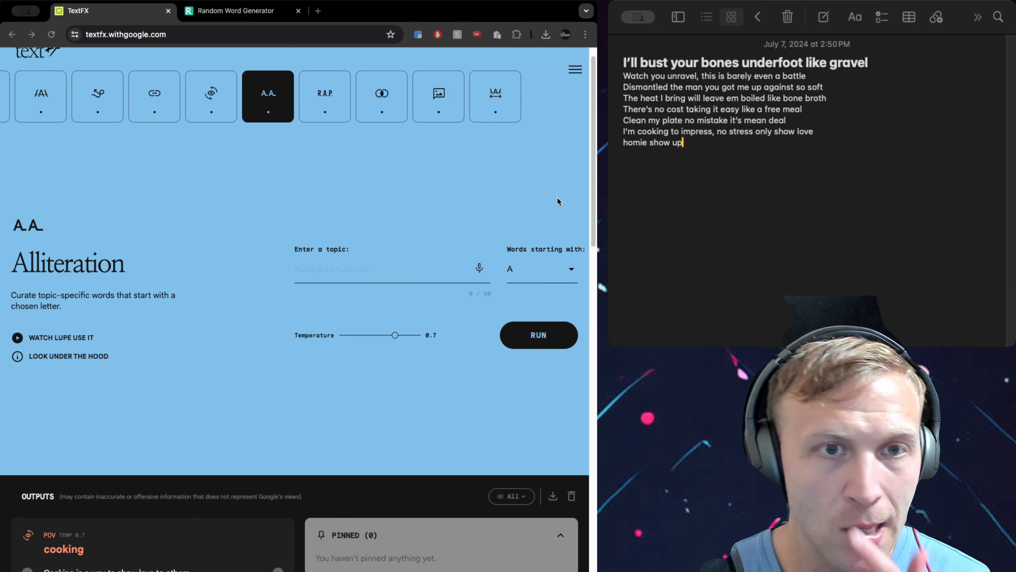
key("super+Tab")
type("cooking")
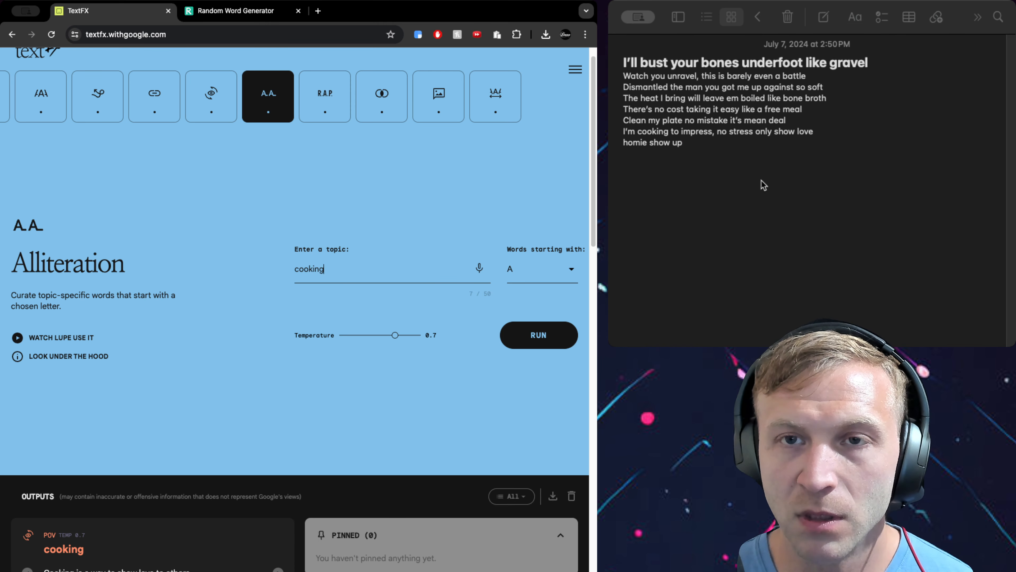
left_click(803, 132)
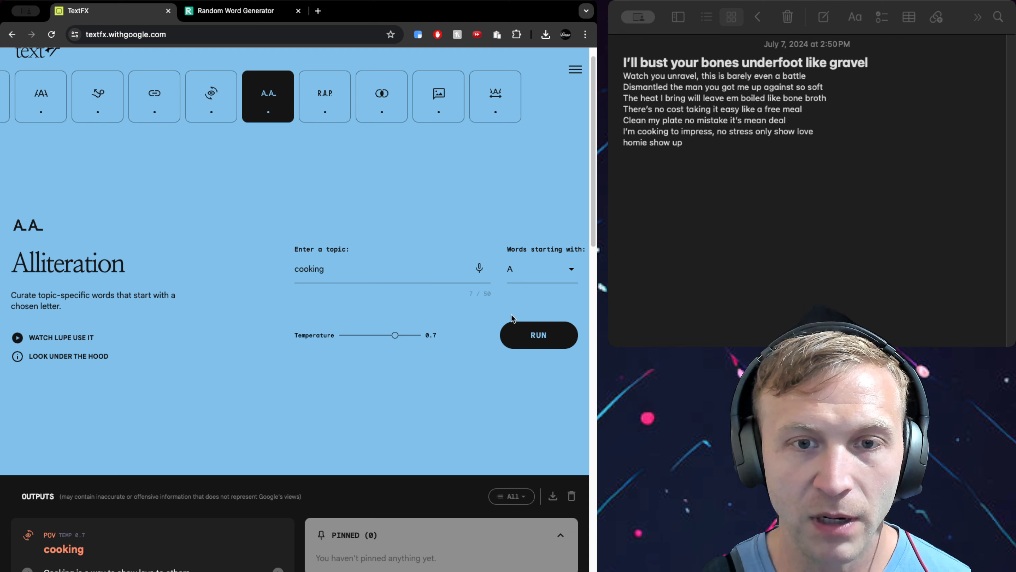
left_click(469, 365)
left_click(534, 335)
scroll(222, 332, "down", 9)
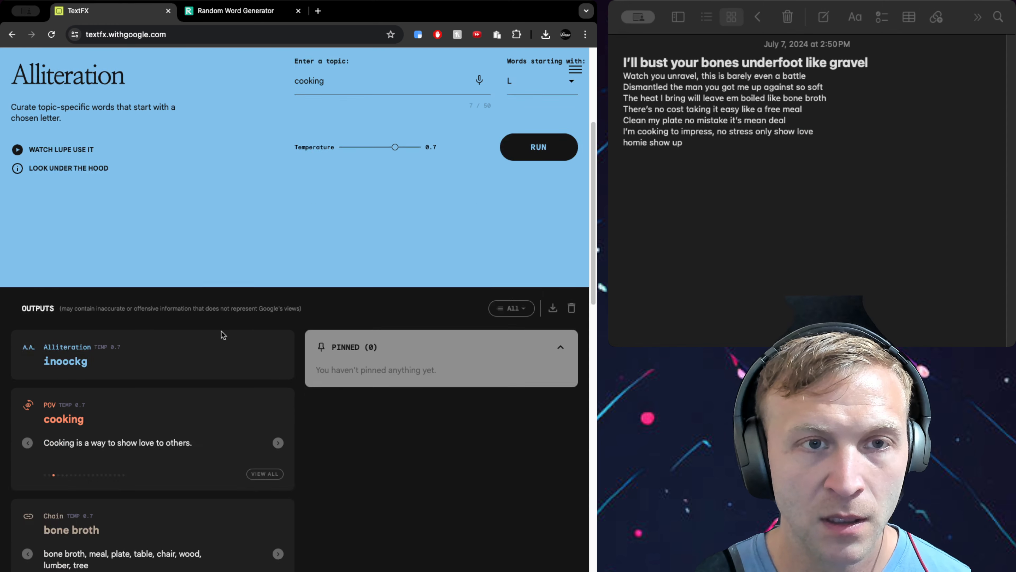
Step: Compare the first few Alliteration results and insert "Ladle" at the beginning of the eighth lyric line
scroll(260, 310, "up", 8)
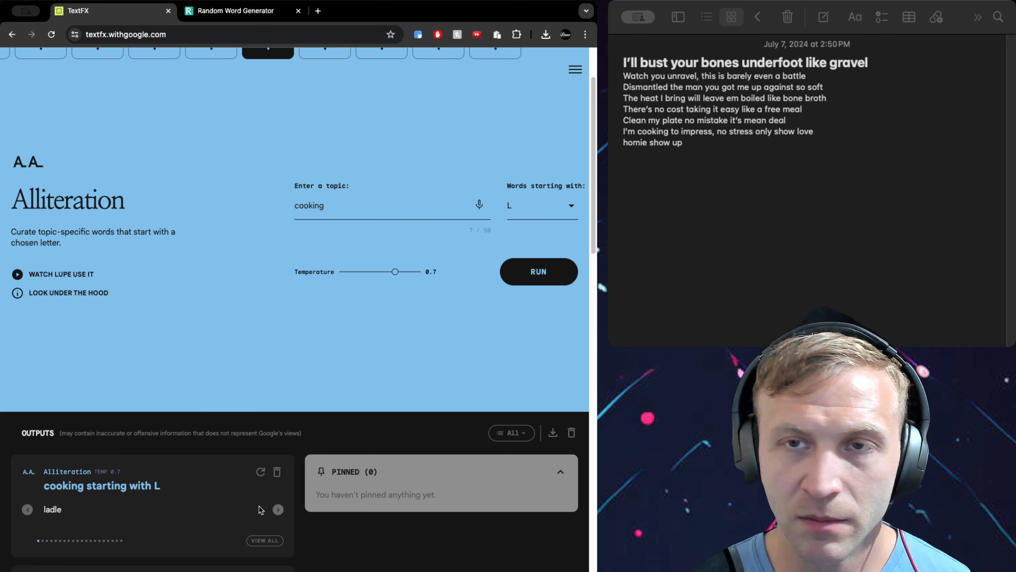
left_click(278, 509)
left_click(279, 509)
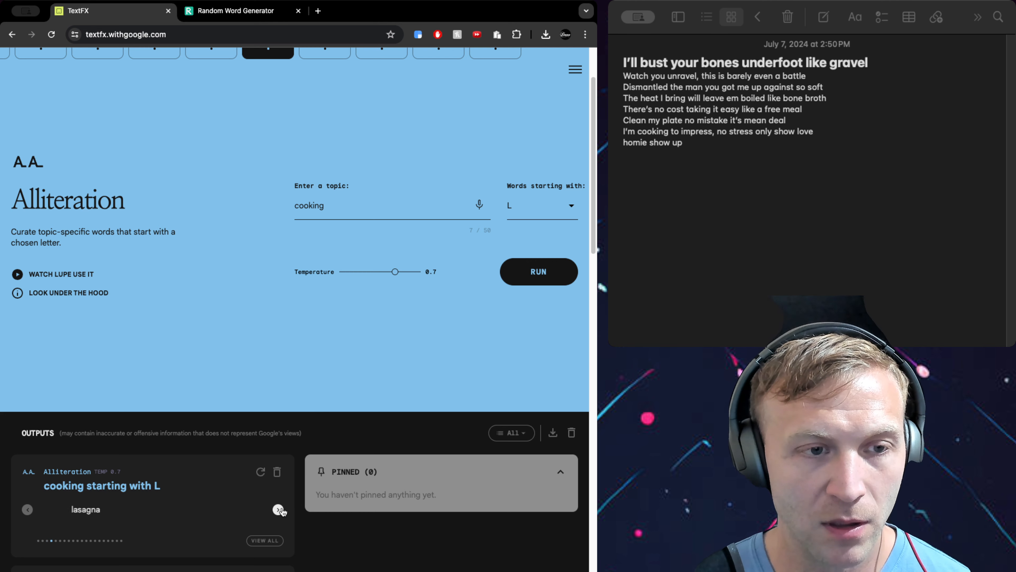
left_click(28, 509)
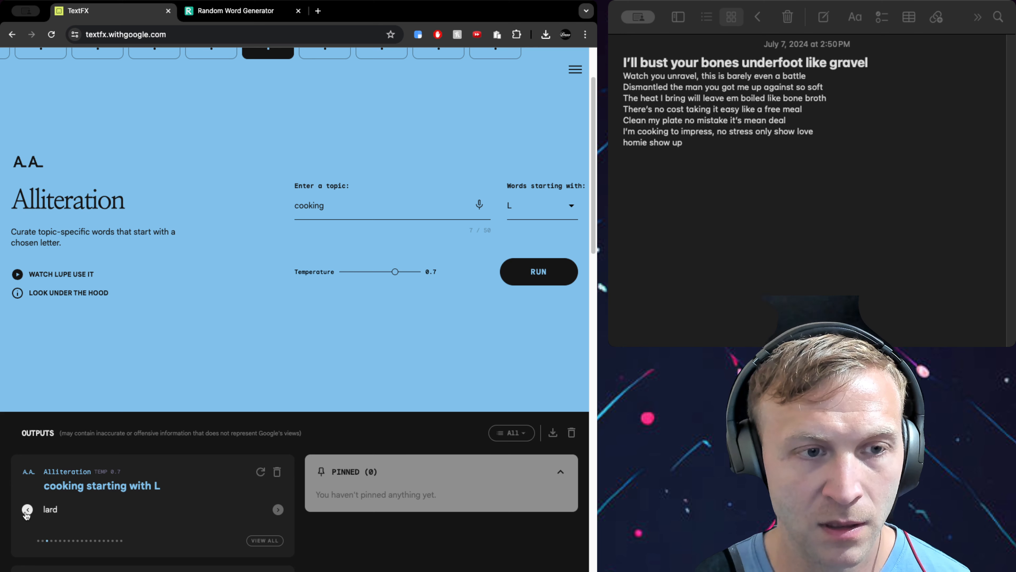
left_click(27, 509)
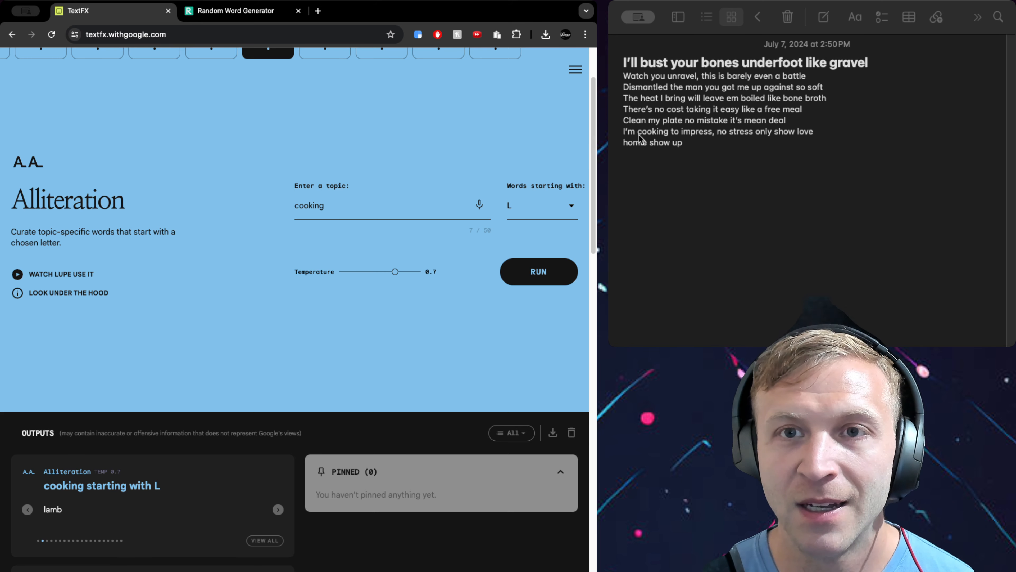
left_click(624, 143)
type("Lade")
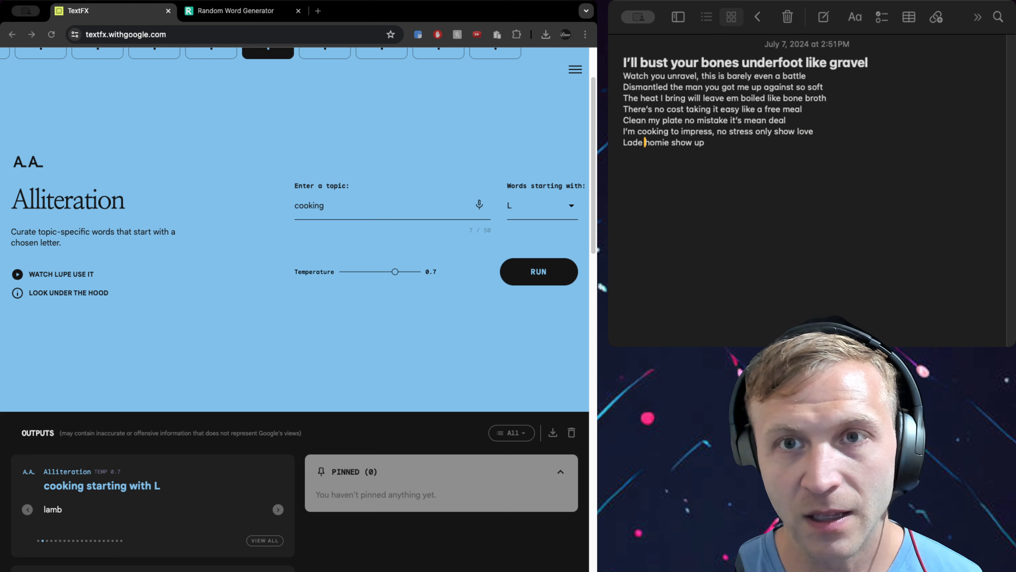
key("BackSpace")
key("BackSpace")
type("le")
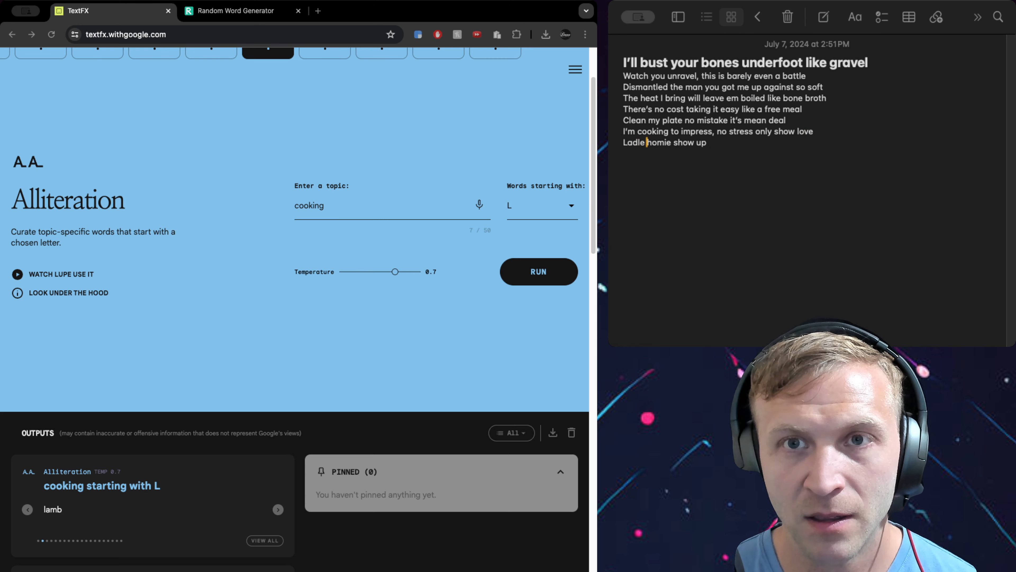
Step: Check the neighbouring Alliteration results and insert "these lambs" after "Ladle" in the eighth lyric line
left_click(277, 509)
left_click(277, 509)
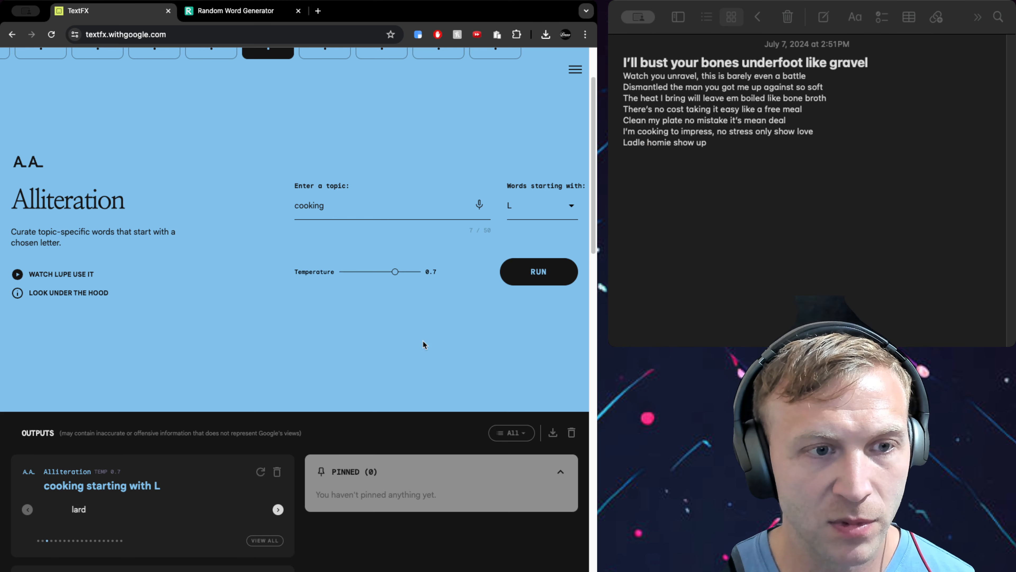
left_click(647, 143)
type("the")
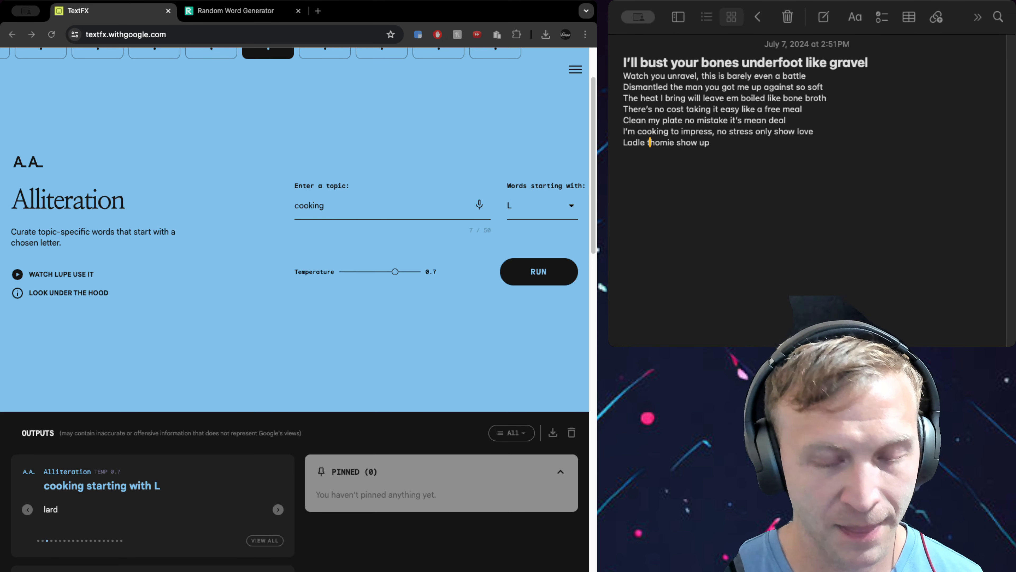
type("se lambs")
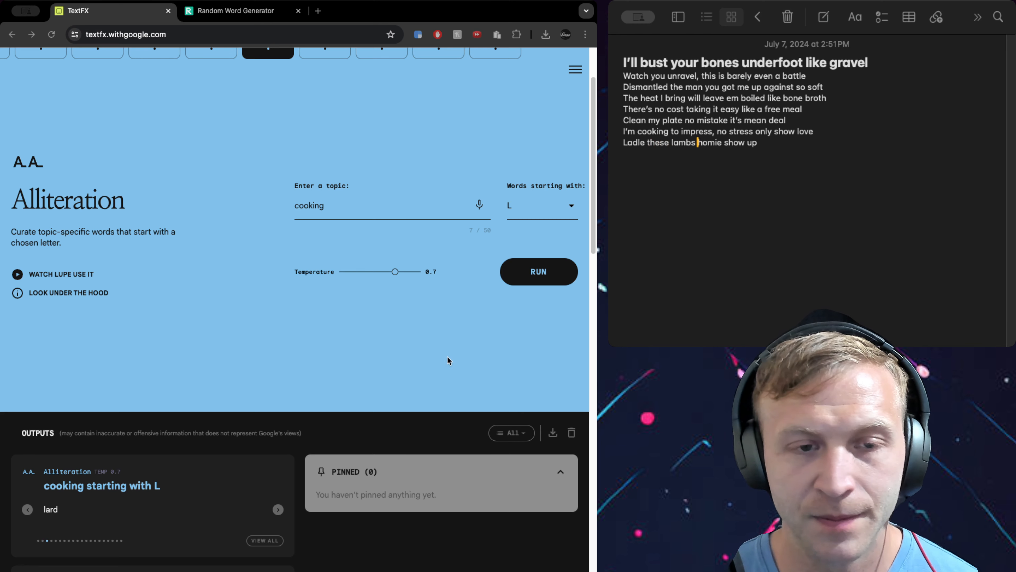
Step: Examine the remaining Alliteration results for cooking words starting with L, through to the last one
left_click(278, 509)
left_click(278, 510)
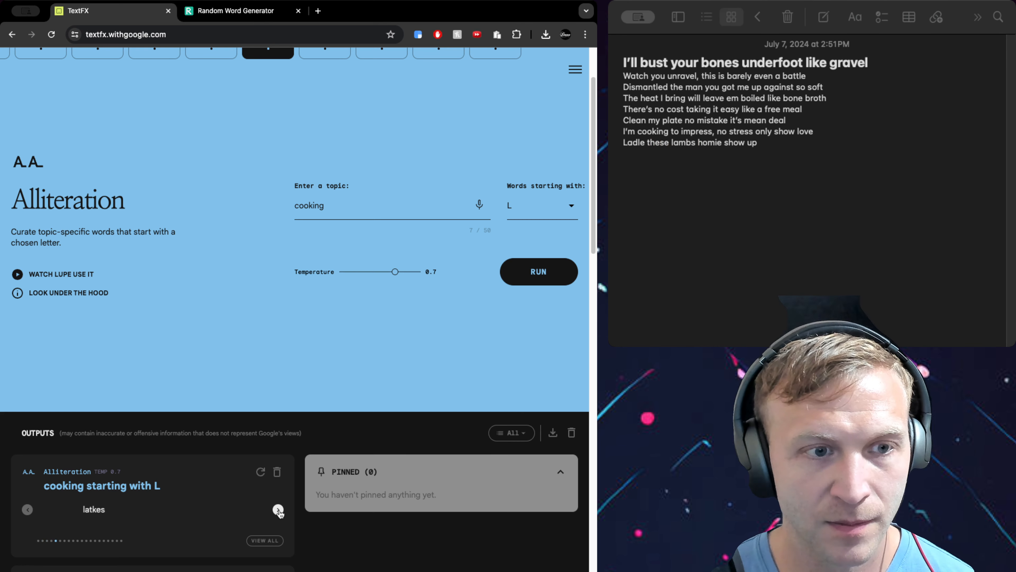
left_click(278, 510)
left_click(279, 510)
left_click(278, 510)
left_click(278, 510)
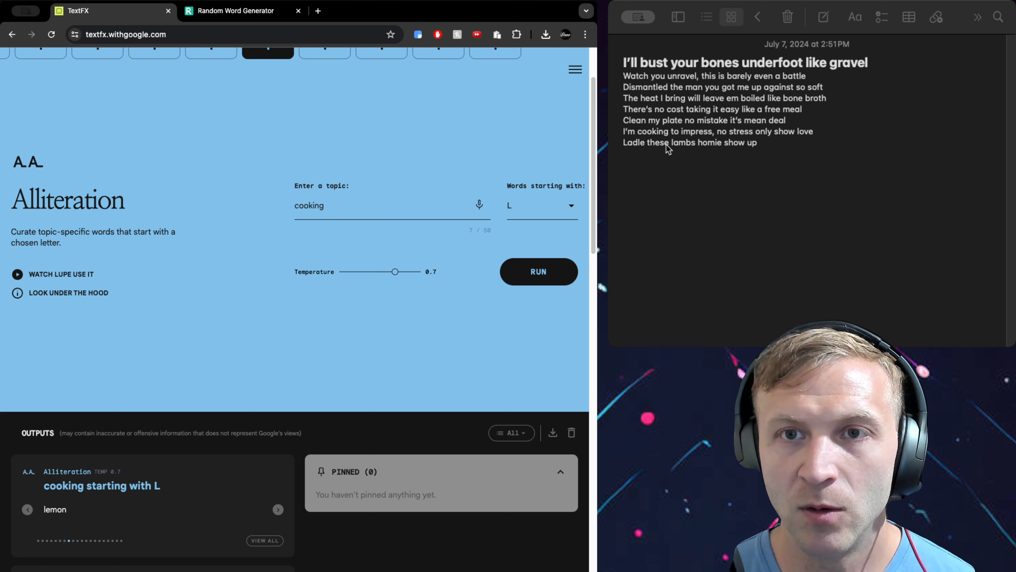
left_click(278, 509)
left_click(278, 509)
left_click(278, 509)
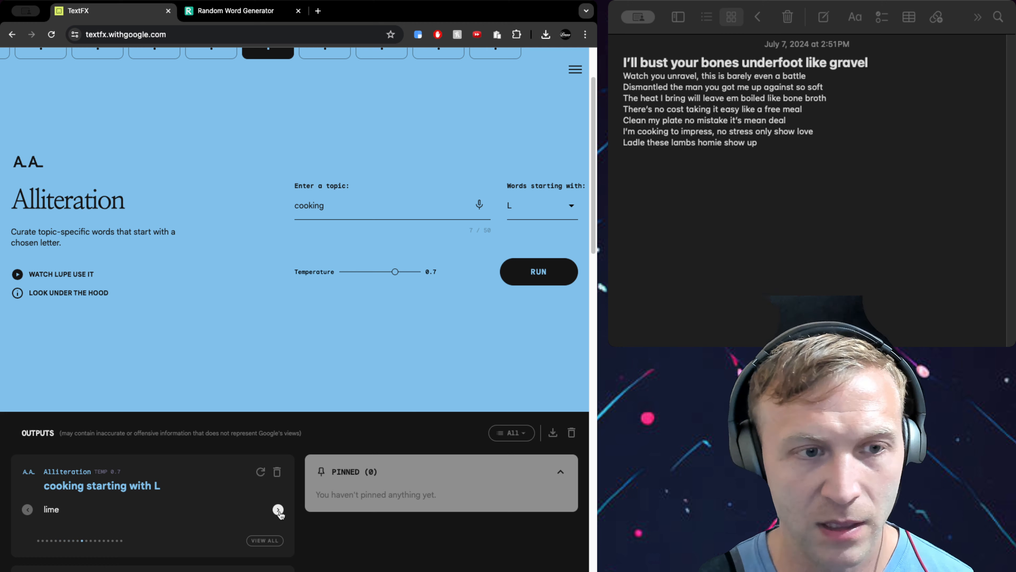
left_click(278, 509)
left_click(279, 509)
left_click(278, 509)
left_click(278, 510)
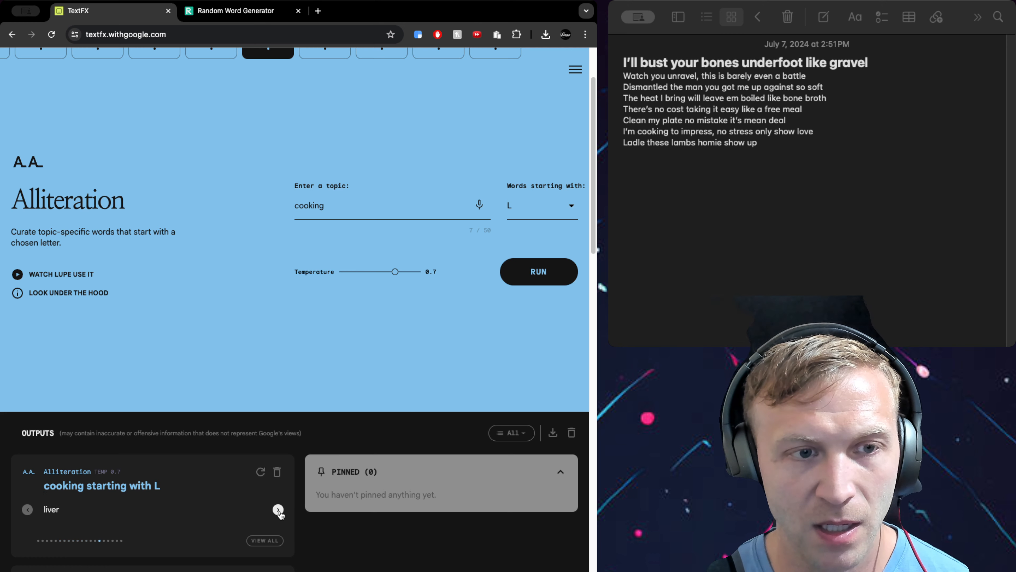
left_click(278, 509)
left_click(278, 509)
left_click(278, 509)
left_click(279, 510)
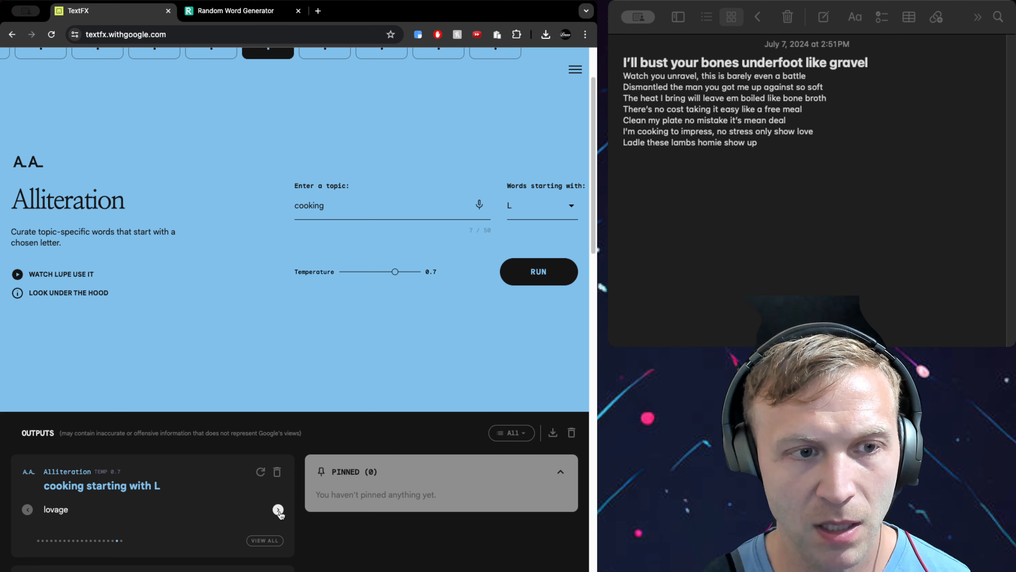
left_click(278, 509)
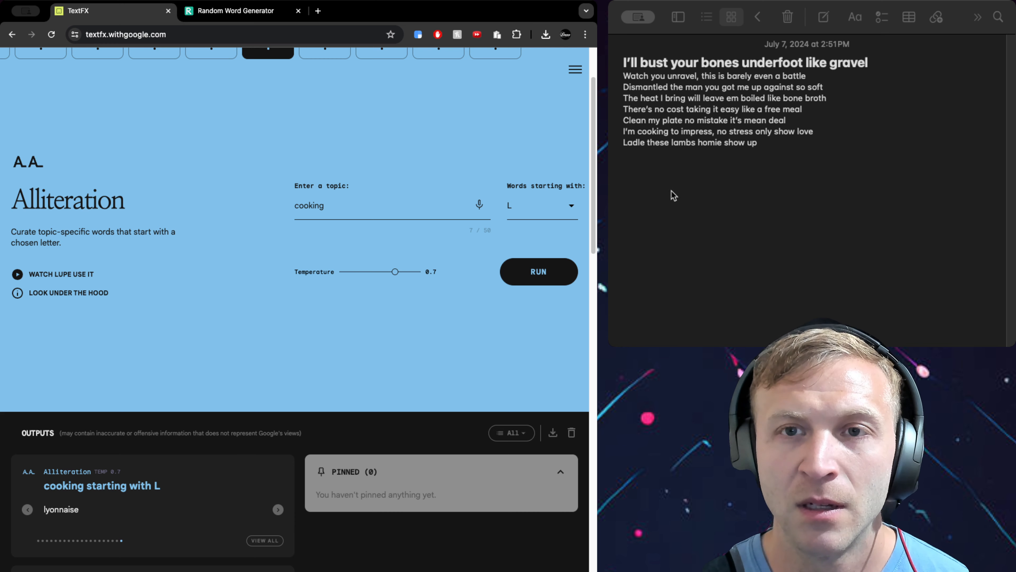
Step: Insert "lame" before "lambs" in the eighth lyric line and delete "homie show up" from its end
left_click(693, 150)
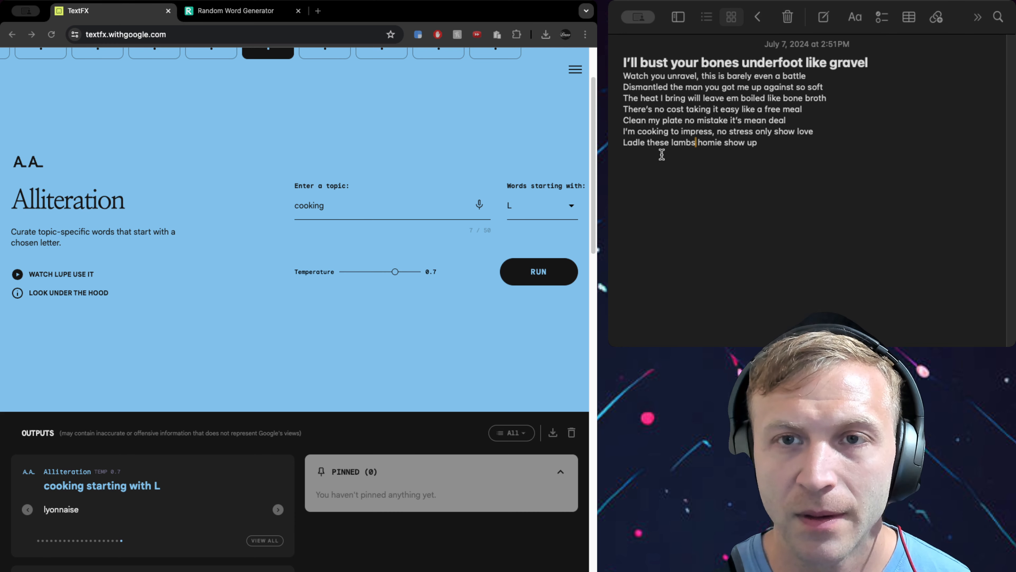
left_click(668, 142)
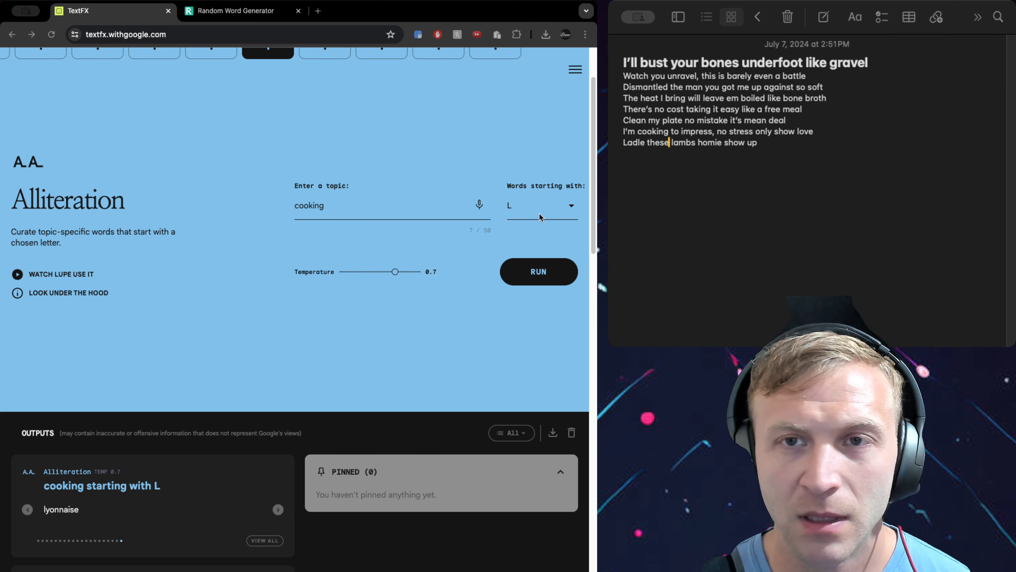
type("lame")
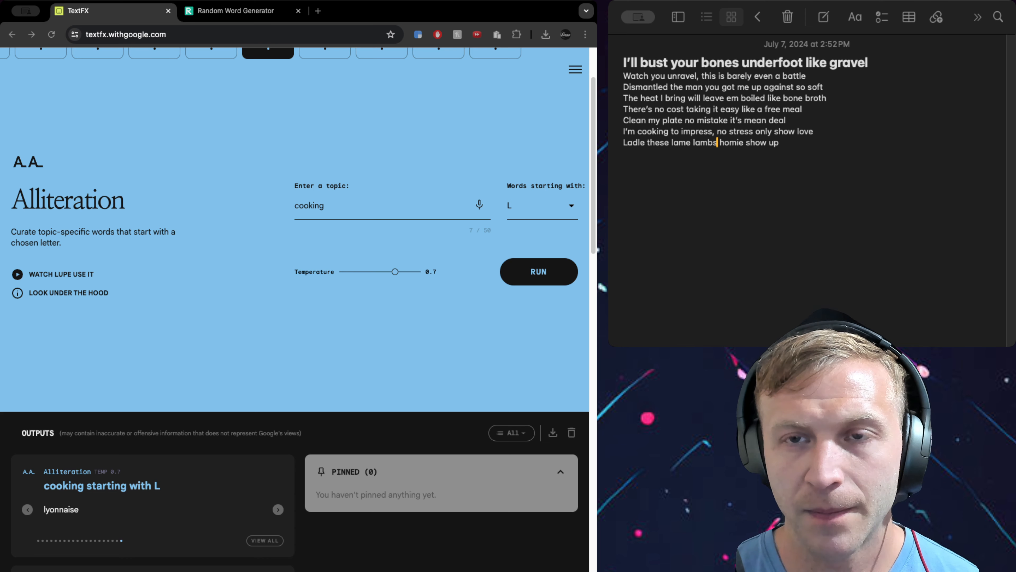
left_click_drag(799, 142, 718, 144)
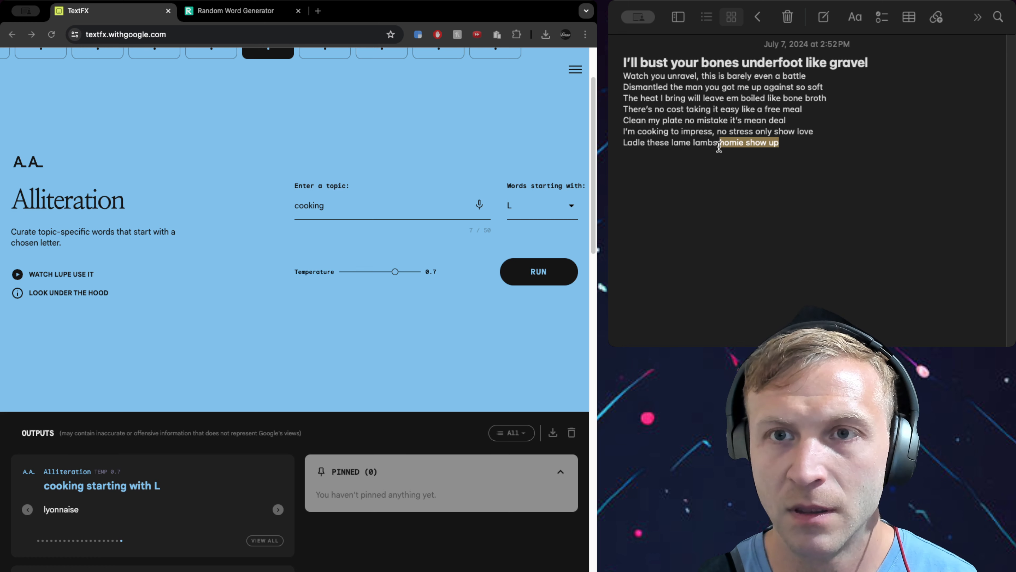
key("BackSpace")
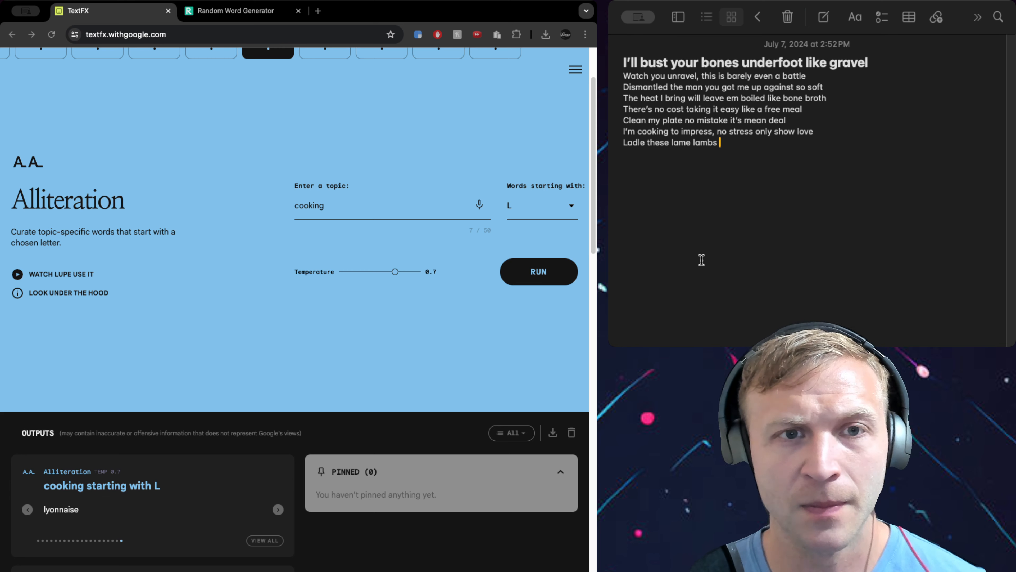
scroll(347, 207, "up", 3)
left_click(315, 103)
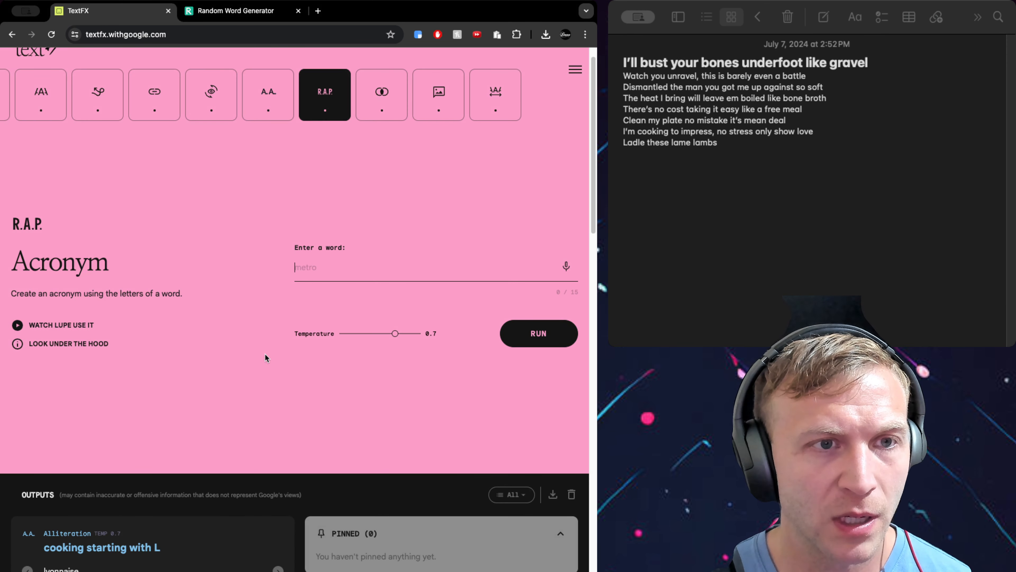
left_click(731, 145)
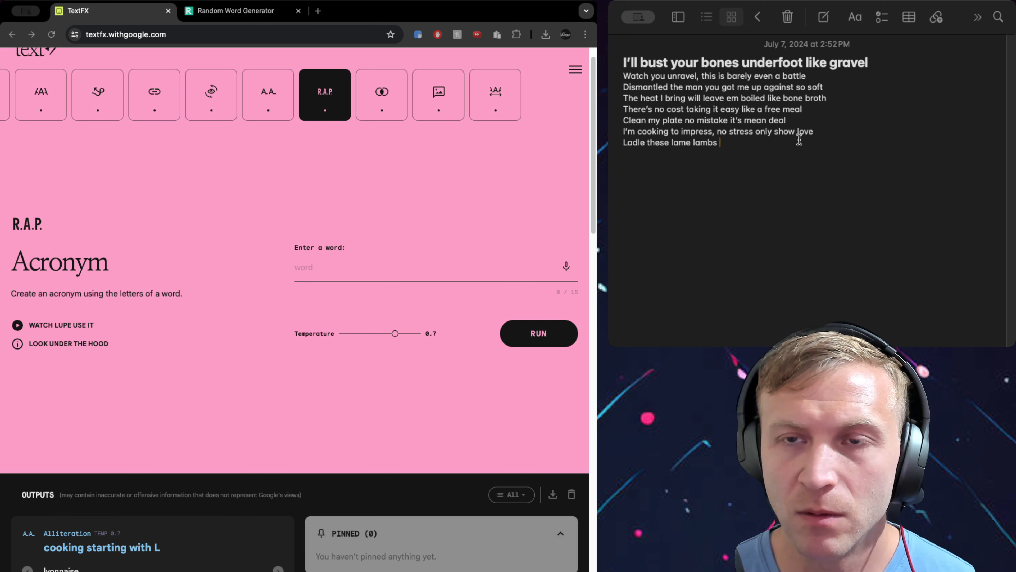
double_click(805, 131)
left_click(731, 219)
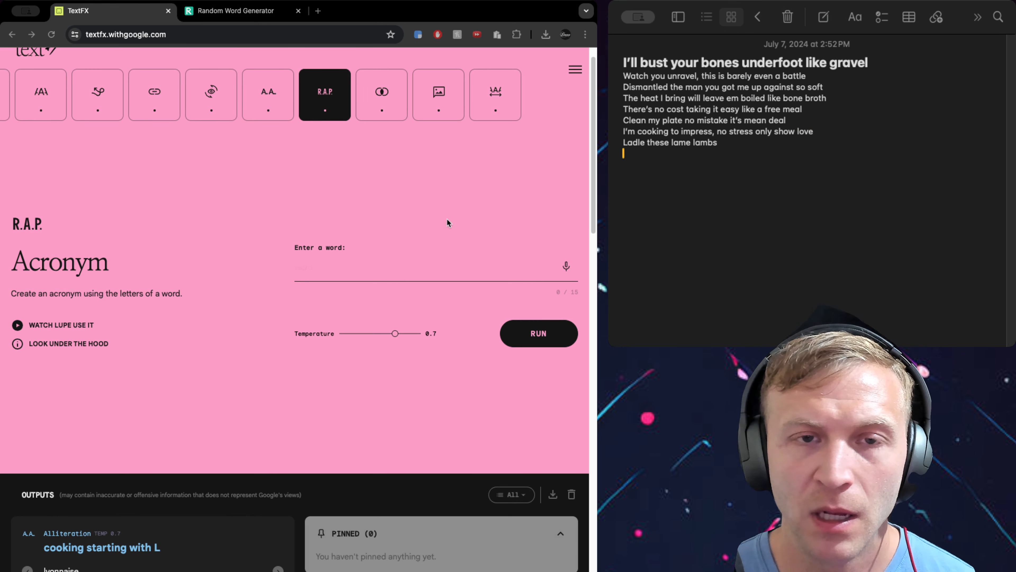
Step: Run the Fuse tool to find intersections between "lamb" and "love"
left_click(380, 92)
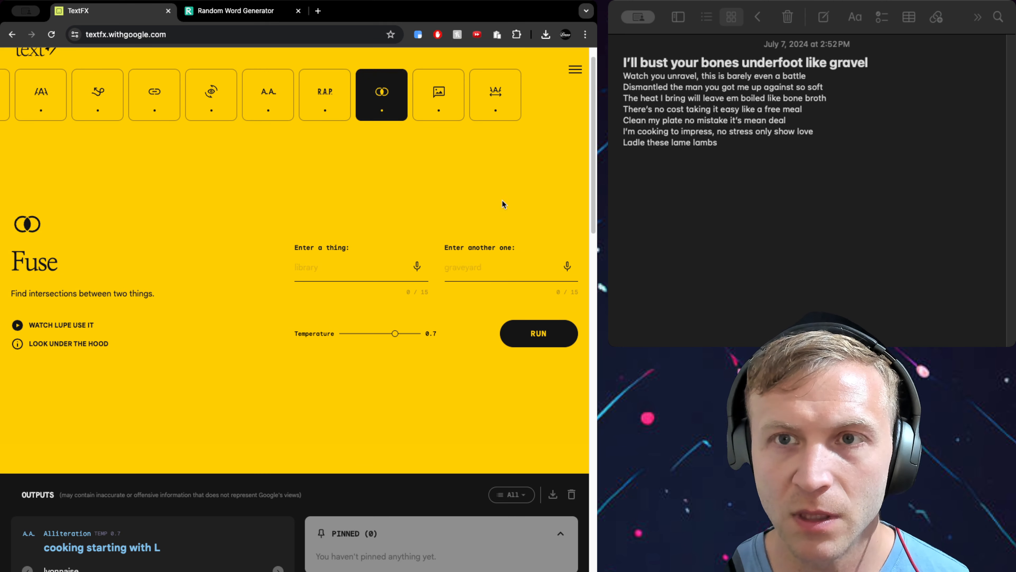
type("lam")
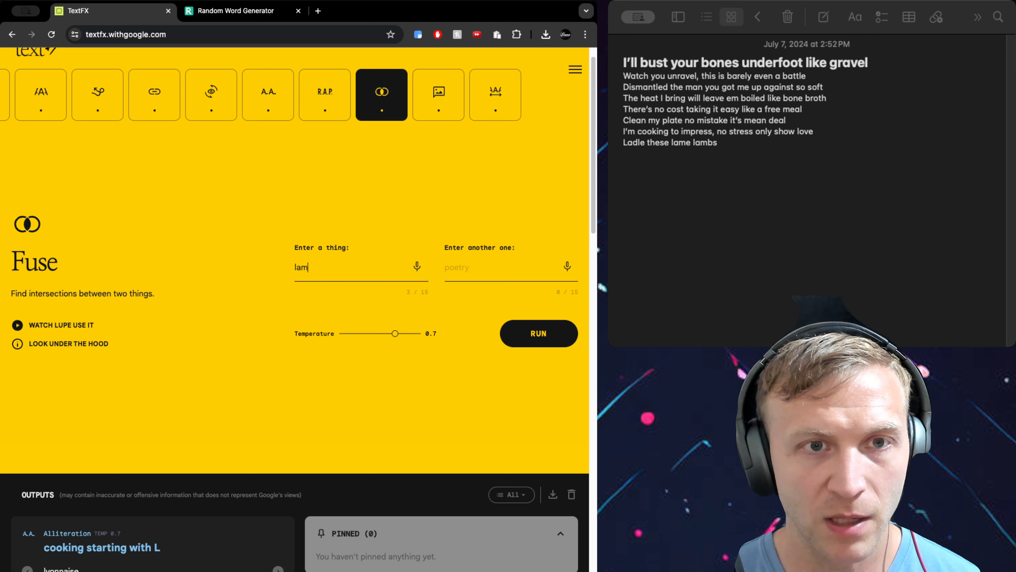
type("b")
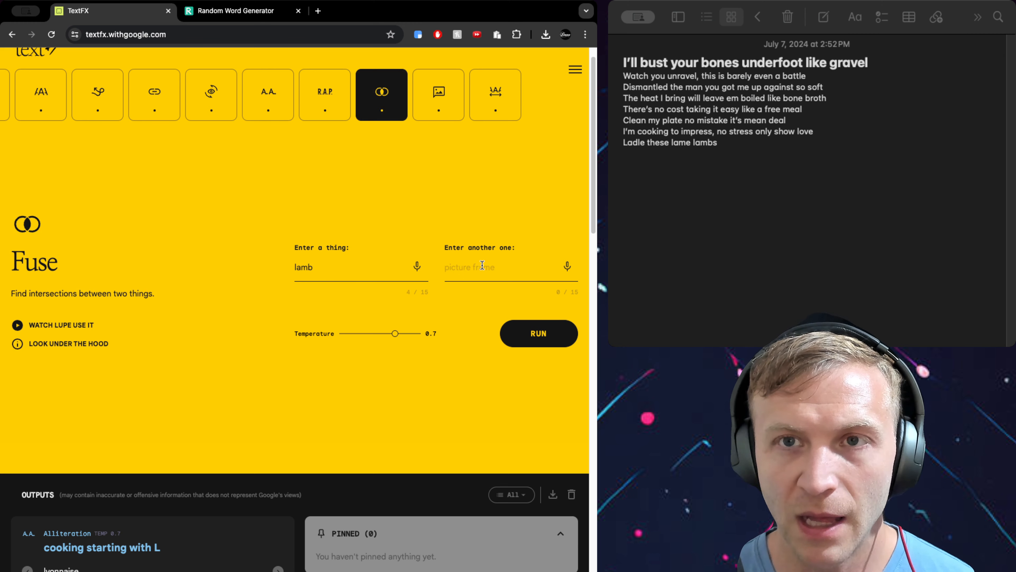
type("love")
left_click(538, 332)
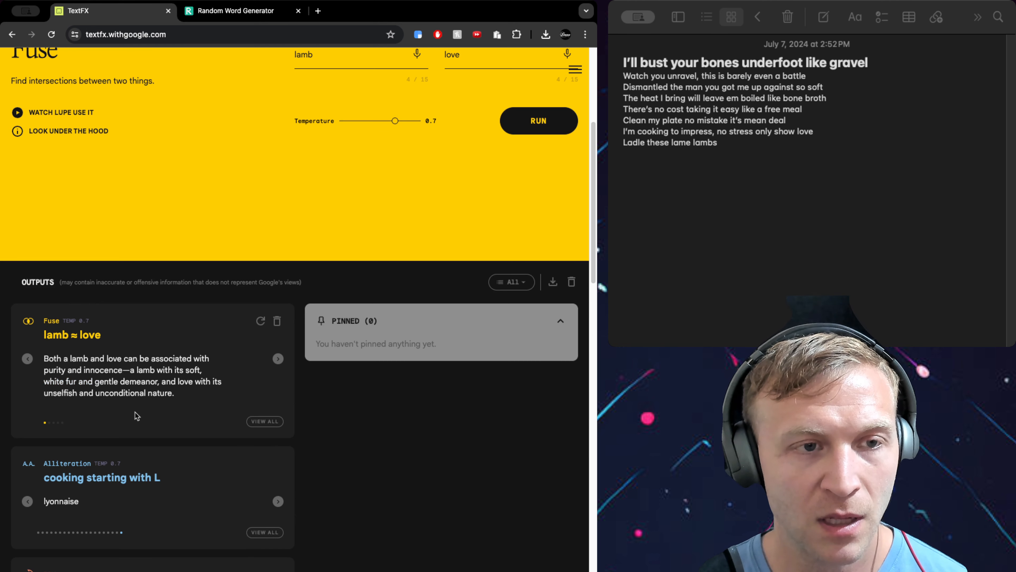
Step: Compare the Fuse results that link lamb and love for ideas to finish the eighth lyric line
left_click(278, 359)
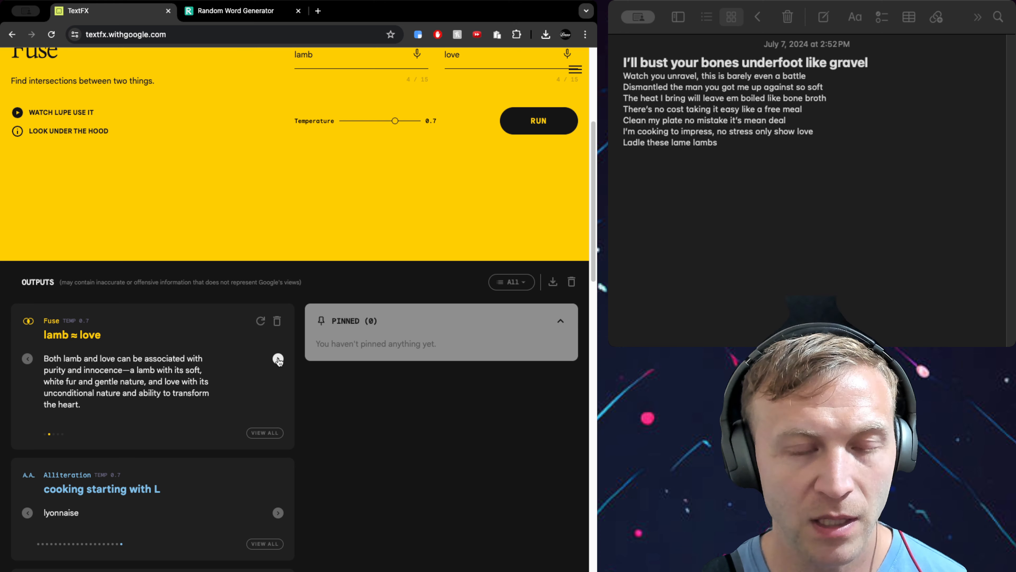
left_click(279, 358)
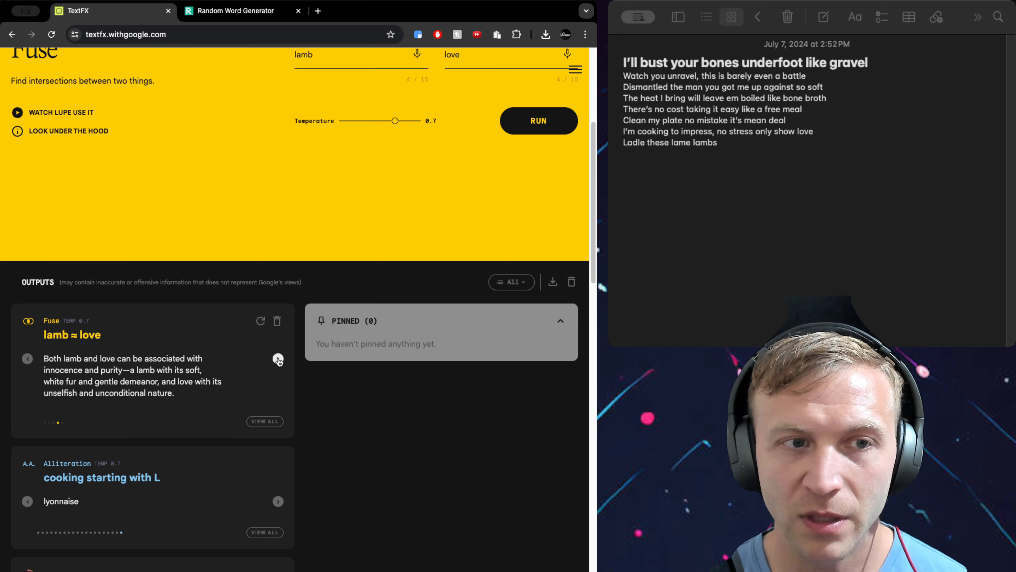
left_click(278, 358)
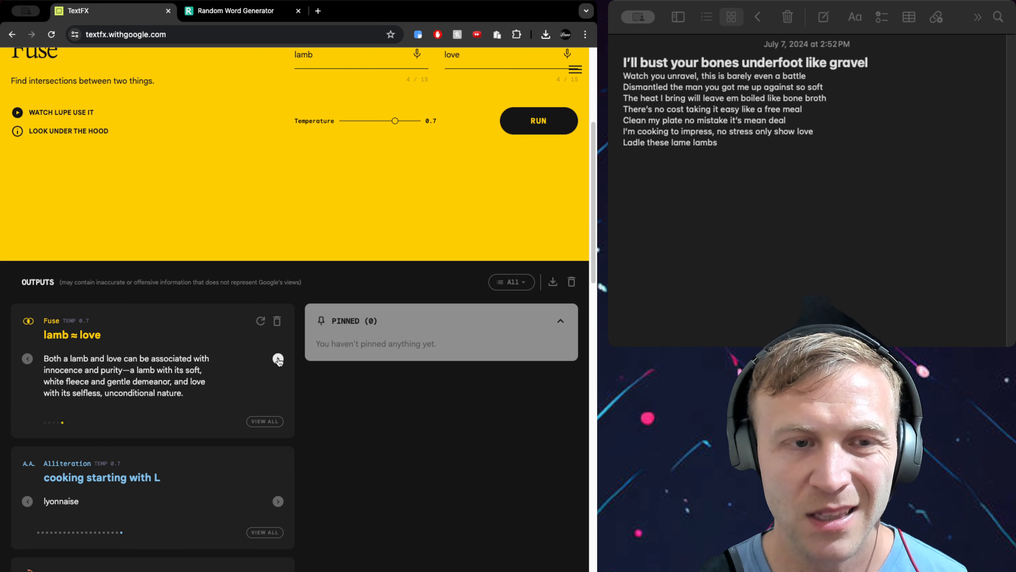
left_click(278, 359)
left_click(278, 359)
left_click(278, 360)
left_click(278, 359)
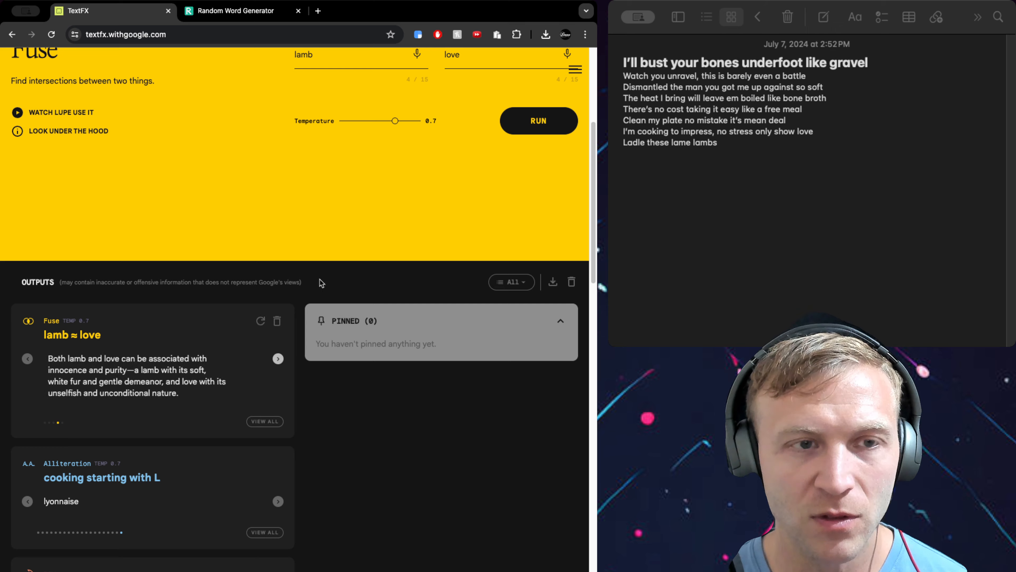
scroll(321, 283, "up", 5)
scroll(272, 351, "down", 5)
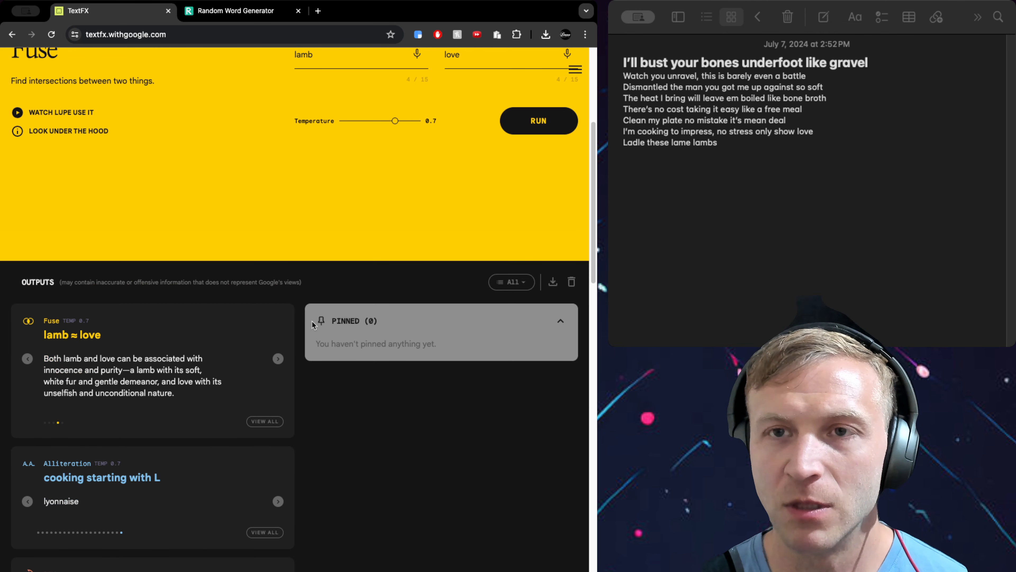
scroll(313, 324, "up", 2)
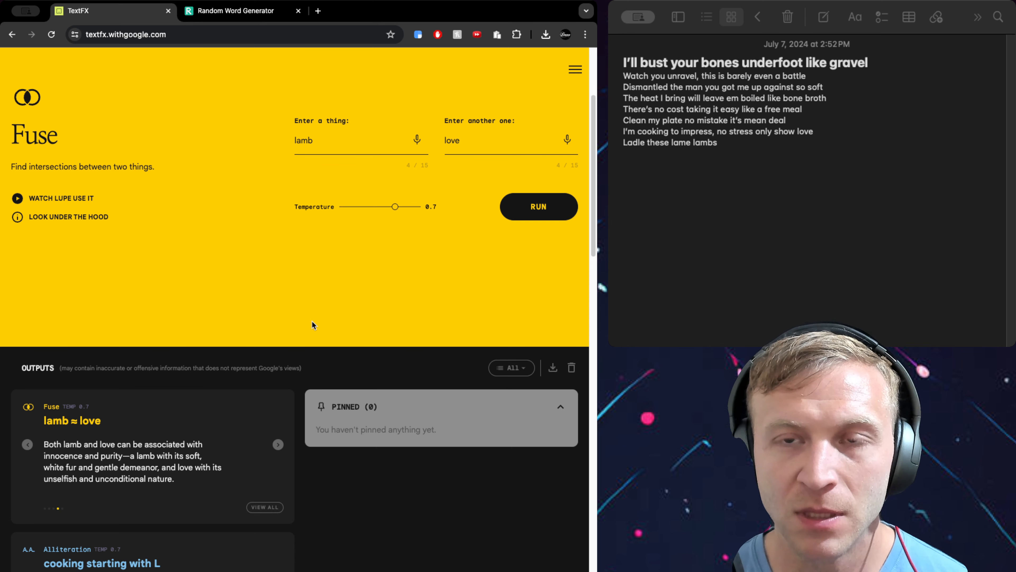
Step: Complete the eighth lyric line in the note by adding "language getting tore up" after "lambs"
left_click(774, 143)
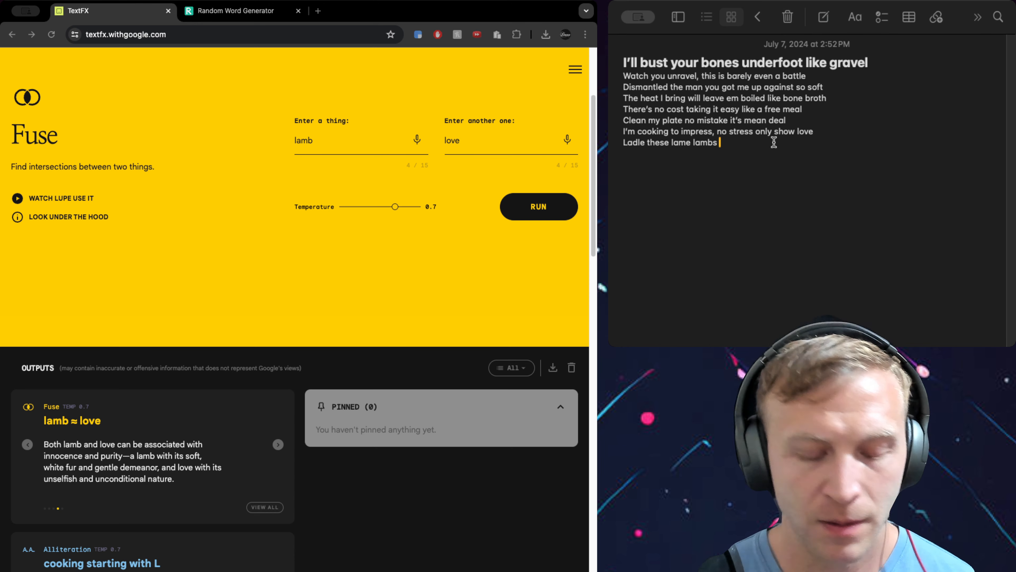
type("language ge")
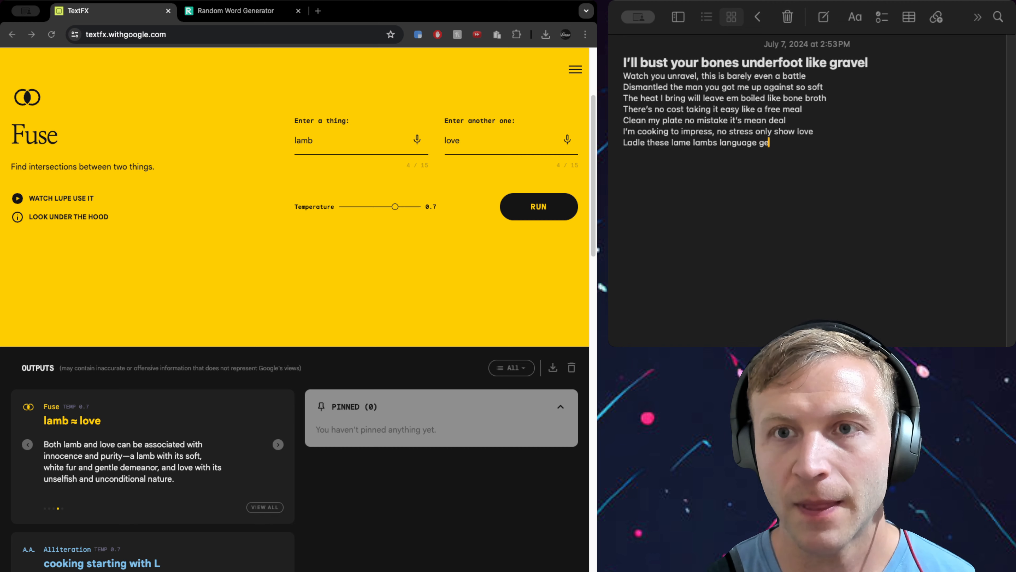
type("tting tore up")
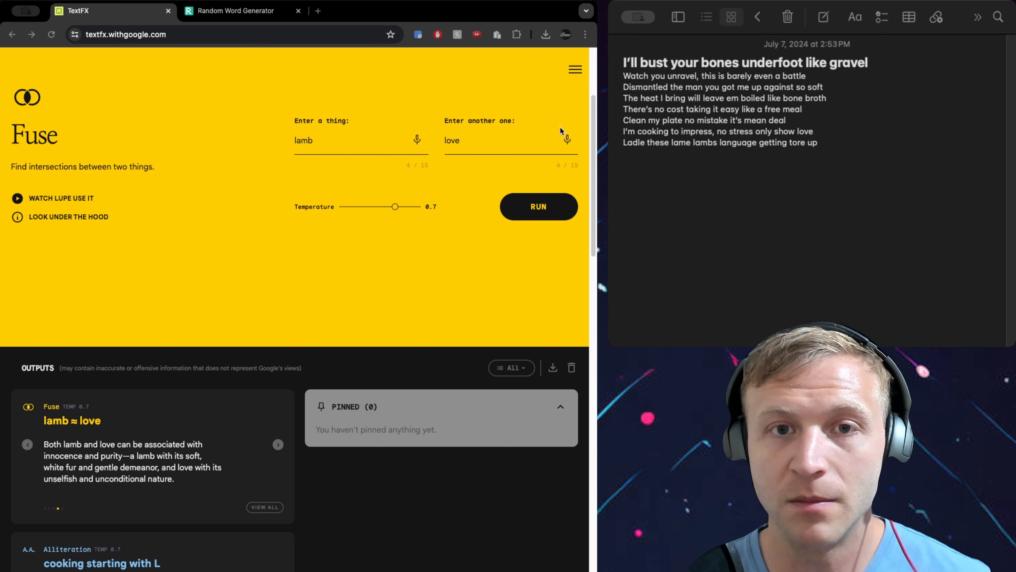
Step: Run Fuse on "language" and "cooking" and go through the resulting intersections
scroll(317, 181, "up", 5)
left_click(411, 277)
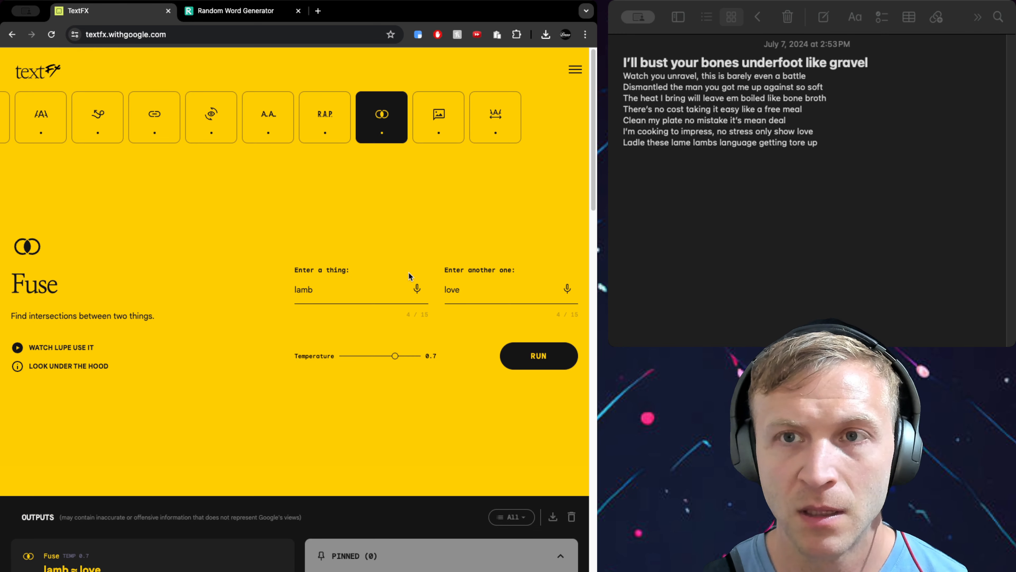
double_click(399, 282)
type("language")
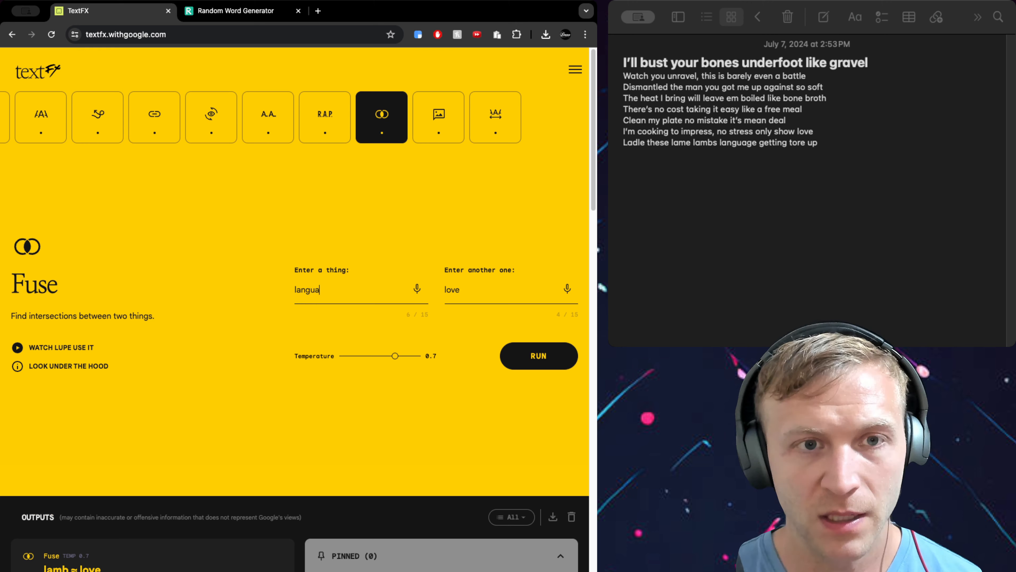
double_click(455, 289)
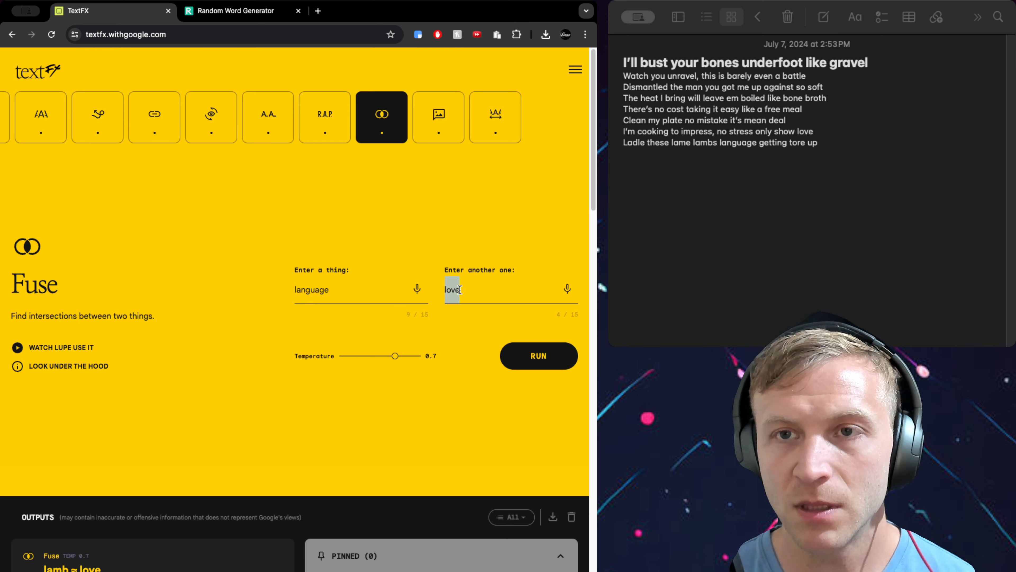
key("BackSpace")
type("cooking")
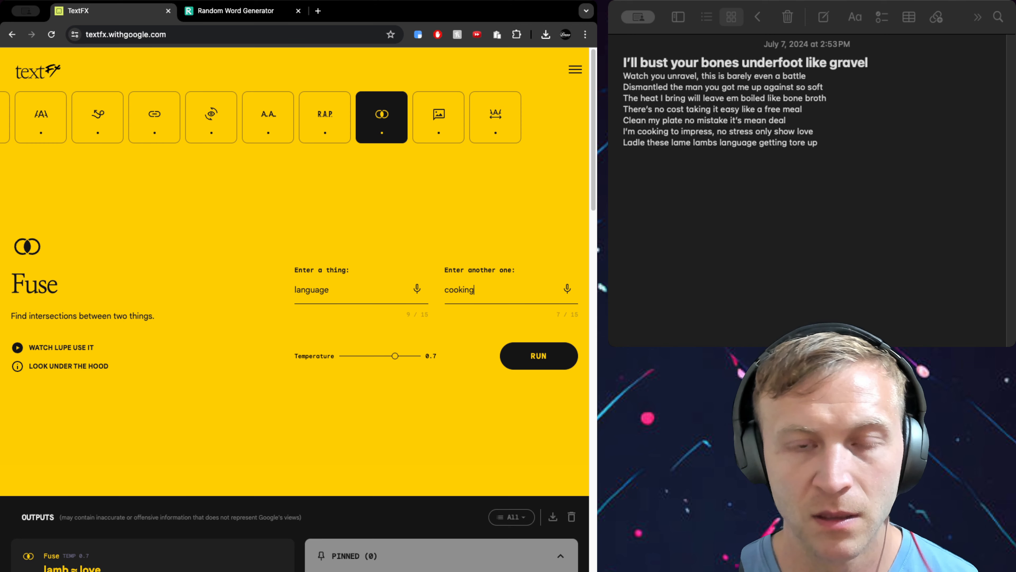
left_click(519, 368)
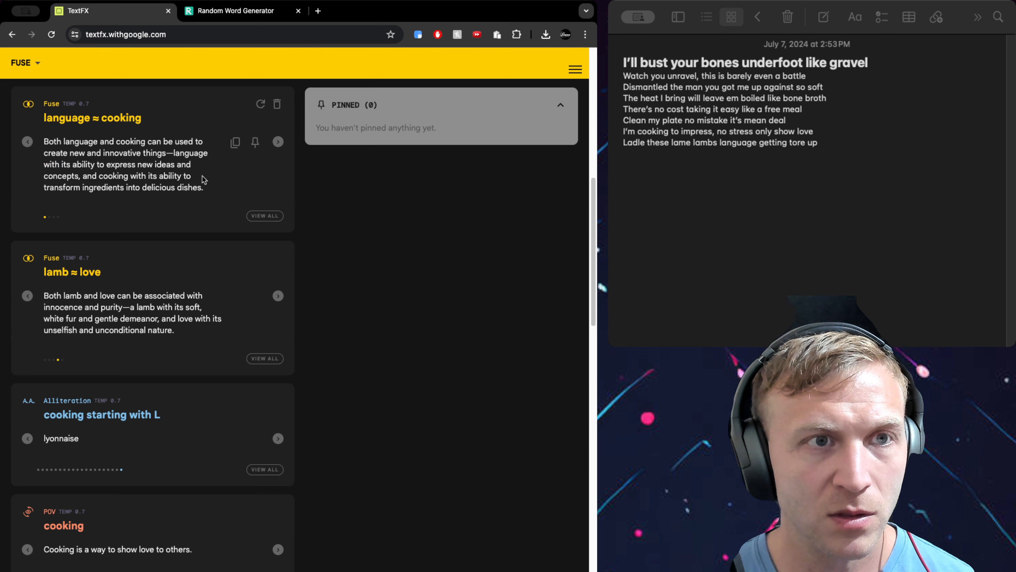
left_click(278, 142)
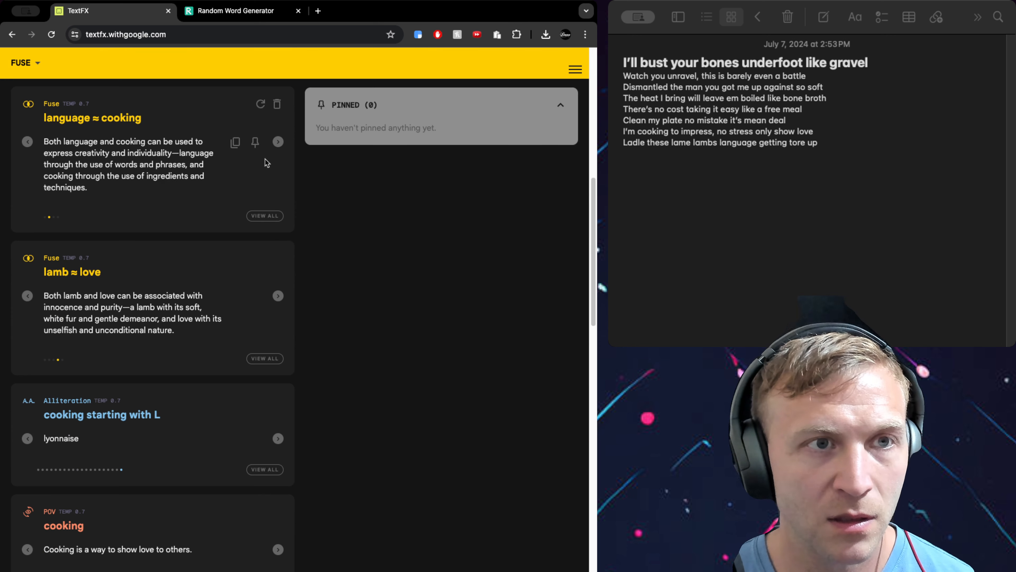
left_click(278, 142)
left_click(278, 143)
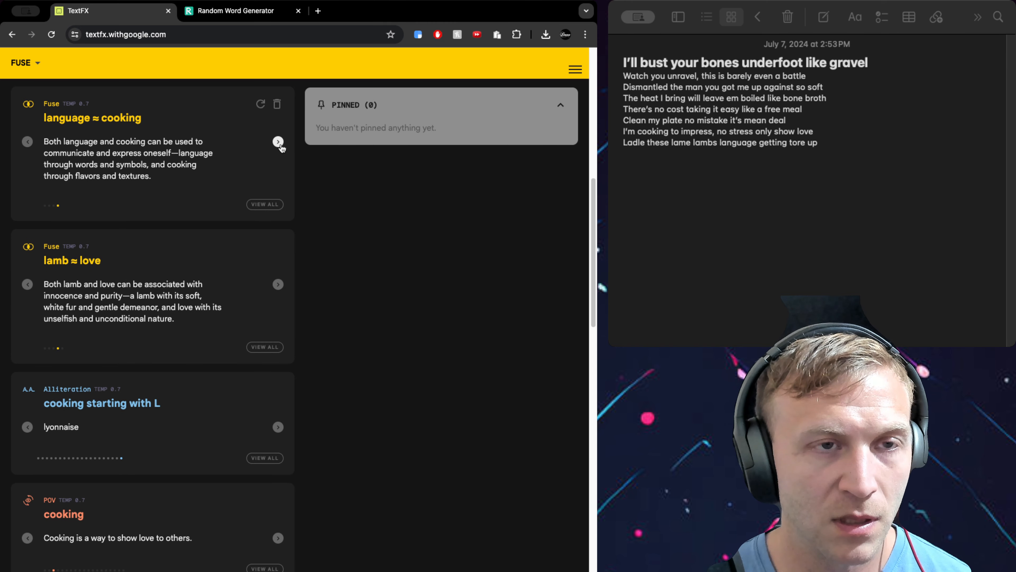
scroll(331, 209, "up", 10)
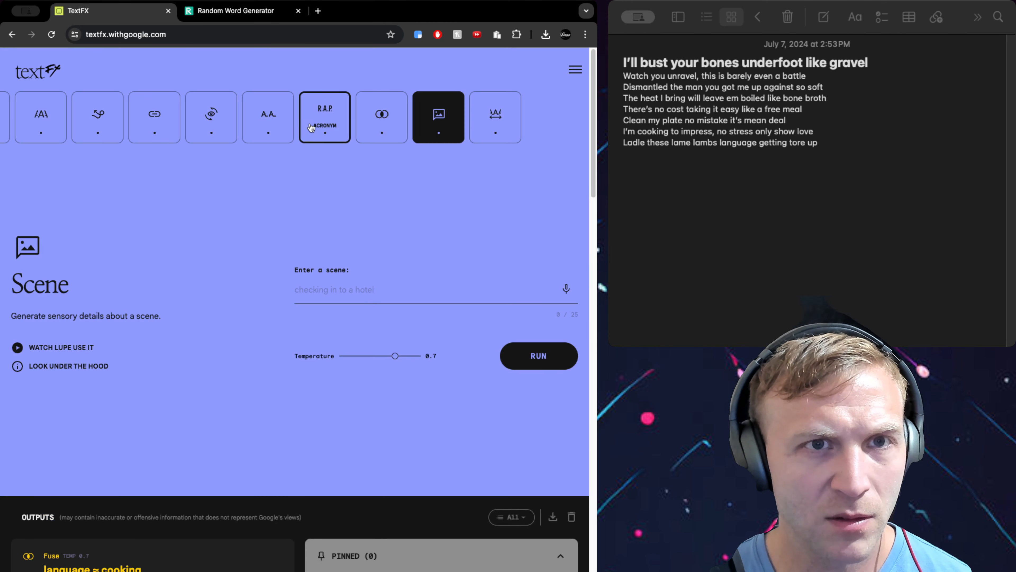
left_click(314, 132)
left_click(245, 126)
left_click(211, 126)
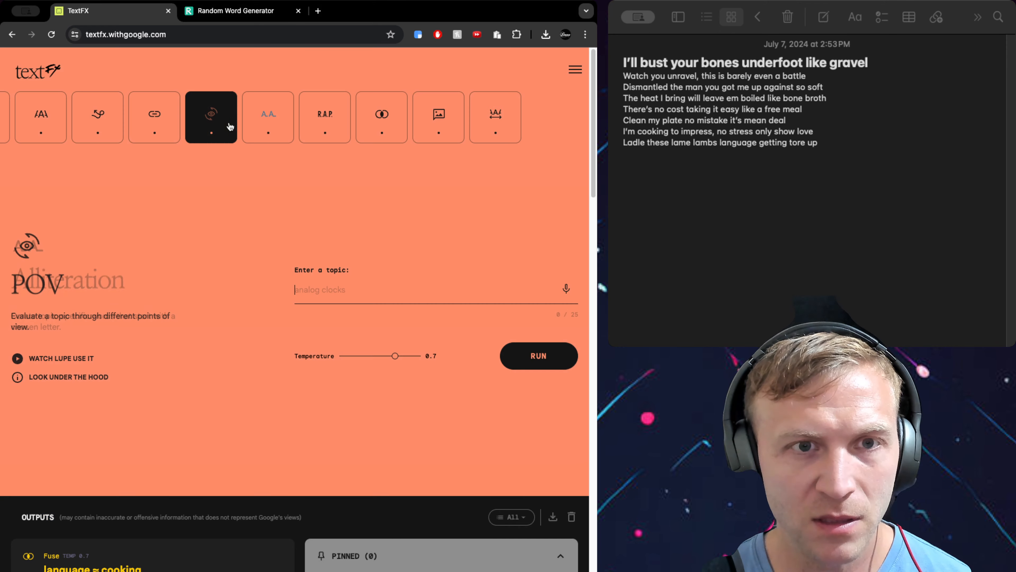
left_click(155, 126)
left_click(325, 127)
left_click(384, 127)
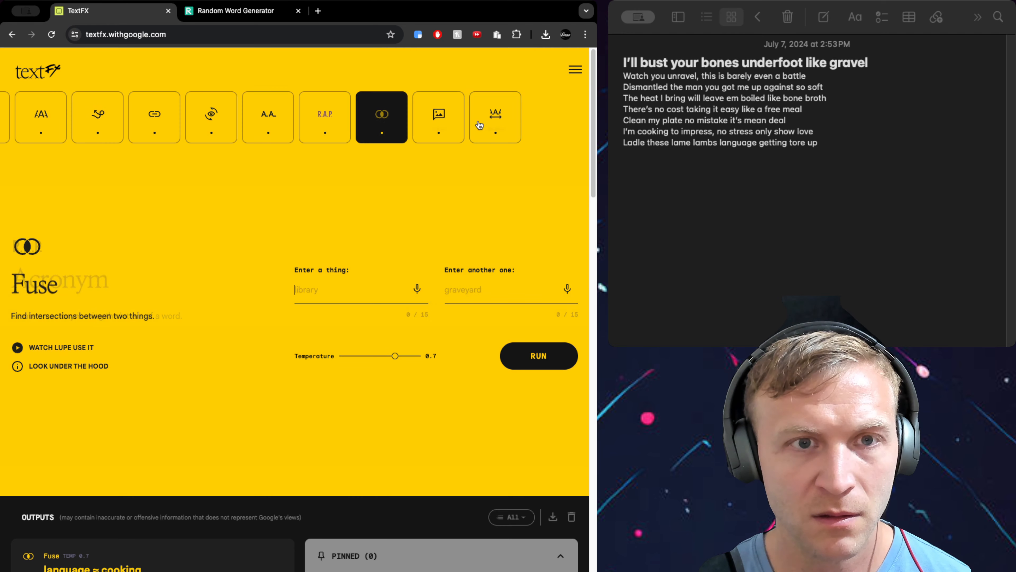
left_click(98, 120)
left_click(41, 120)
left_click(98, 120)
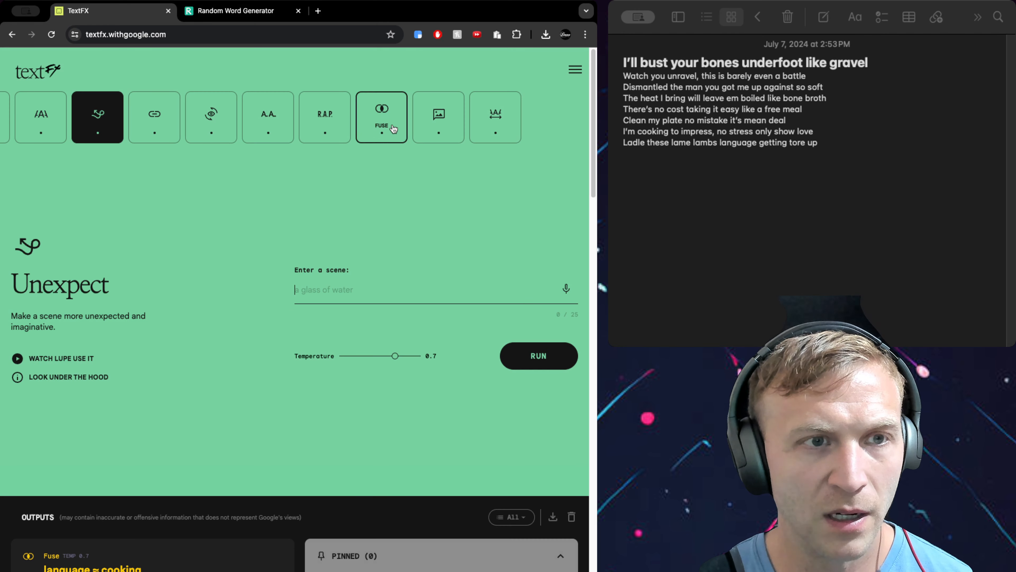
Step: Generate sensory details with the Scene tool for "language getting tore up", copied from the eighth lyric line
left_click(438, 118)
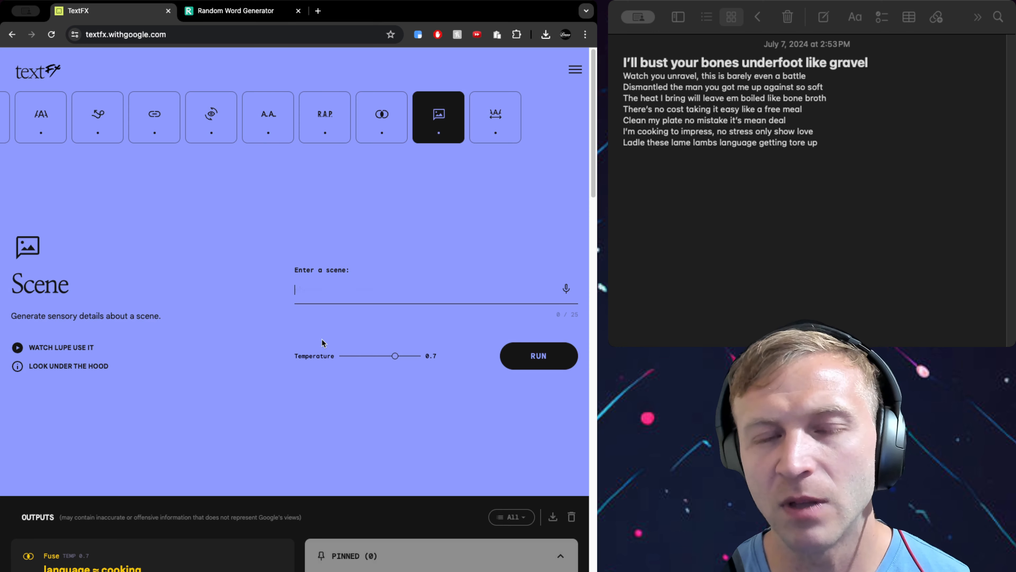
scroll(318, 338, "down", 3)
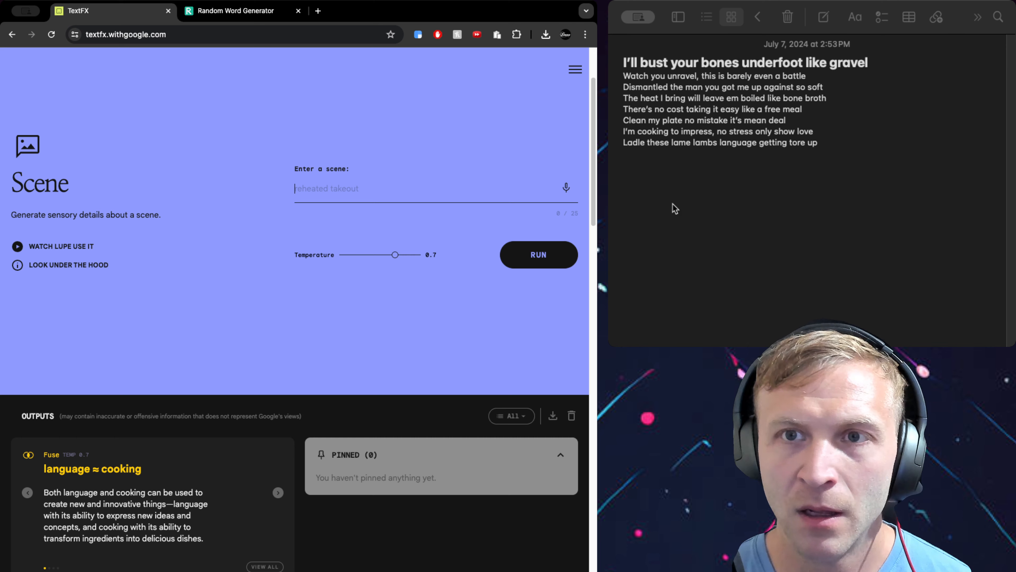
left_click(816, 143)
left_click_drag(822, 143, 628, 144)
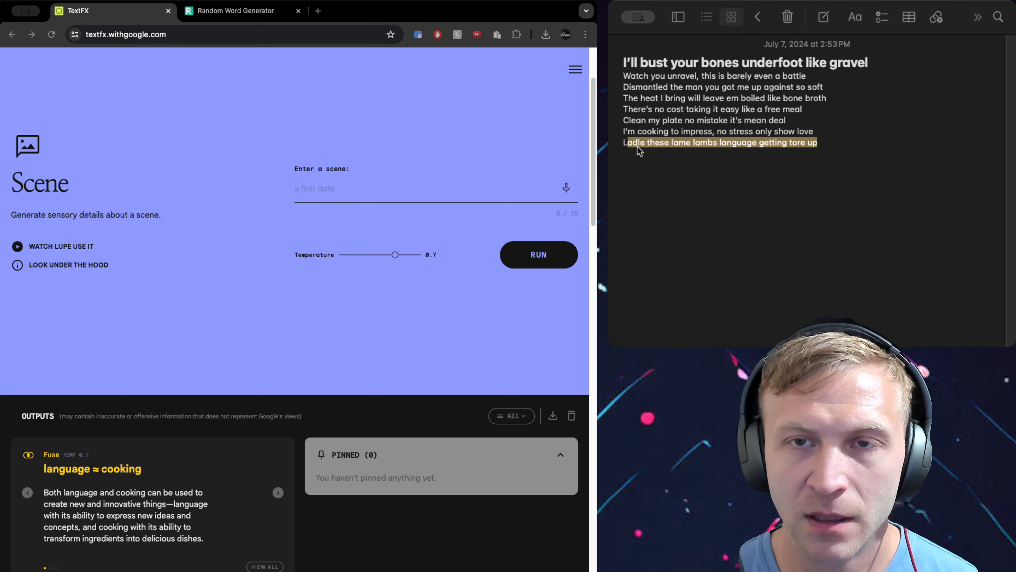
left_click(701, 143)
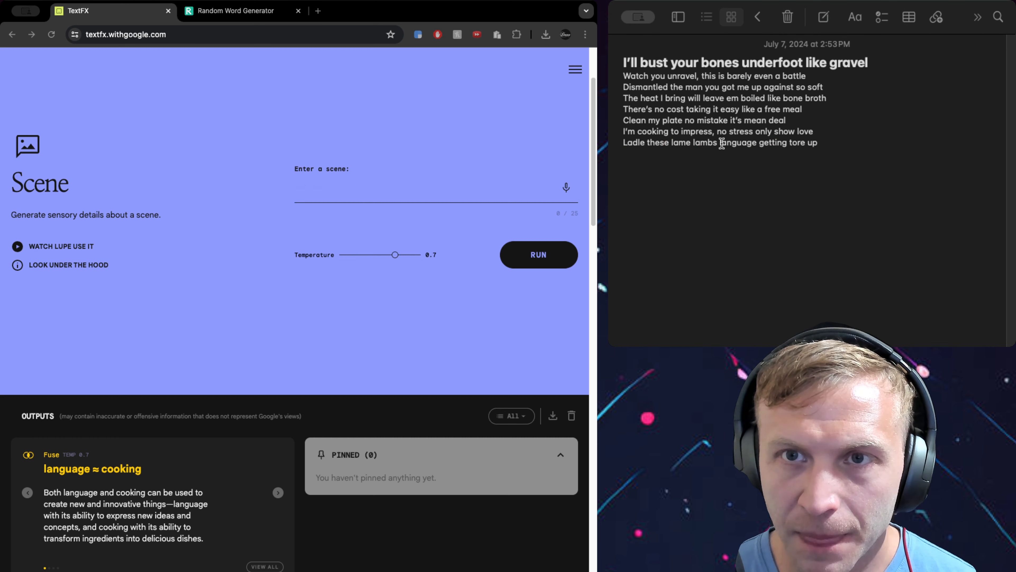
left_click_drag(720, 143, 819, 146)
key("super+c")
left_click(478, 190)
key("super+v")
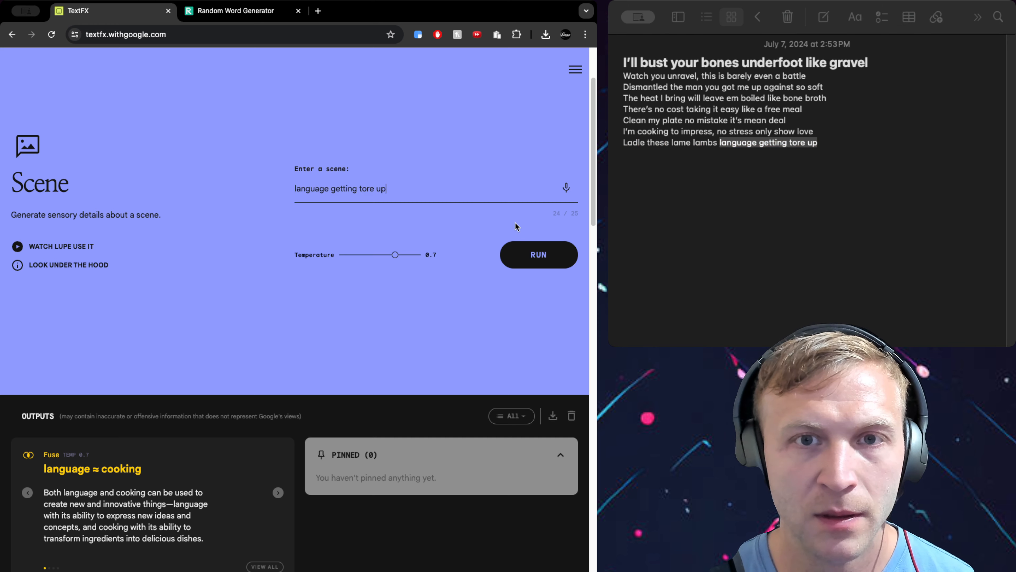
left_click(532, 254)
Step: Write the ninth lyric line in the note: "More dust in the air from the smell of the paper"
scroll(408, 269, "up", 10)
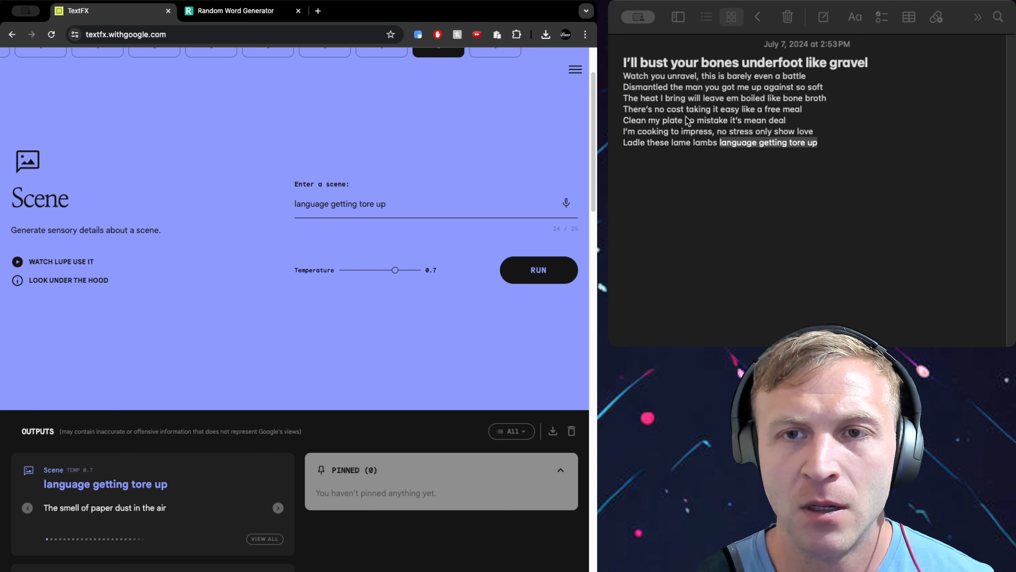
left_click(748, 162)
left_click(873, 144)
key("Return")
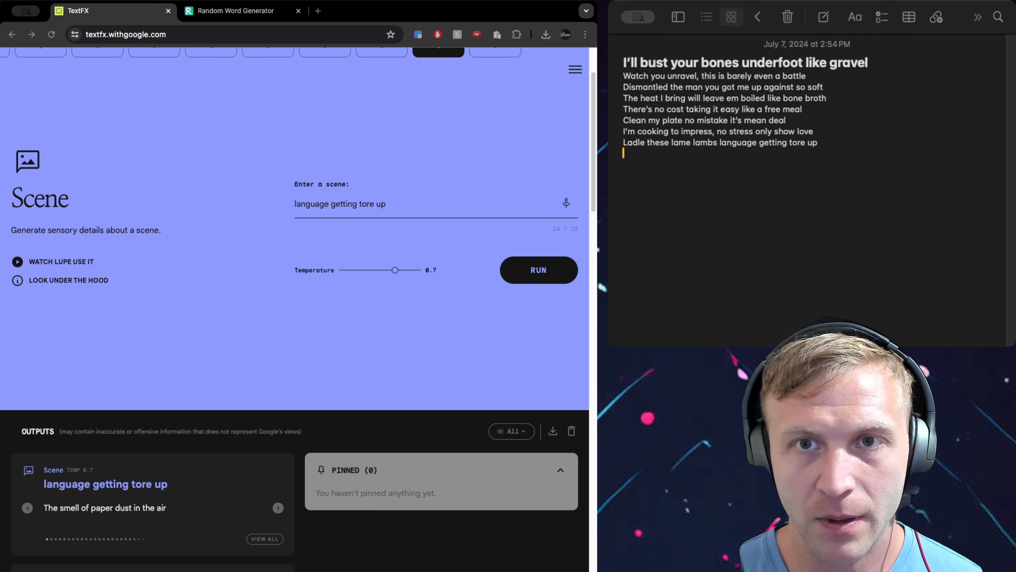
type("M")
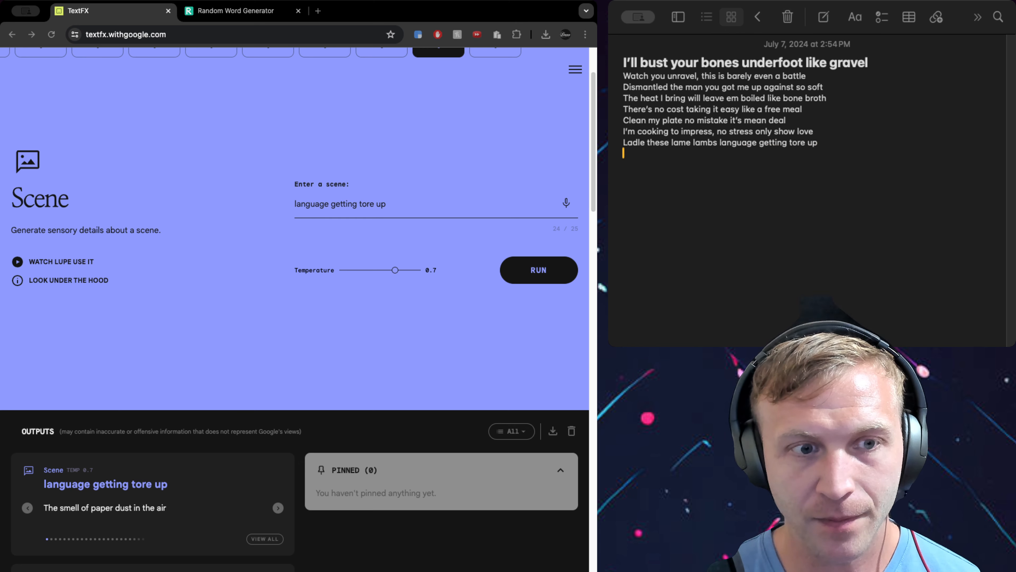
type("More dust")
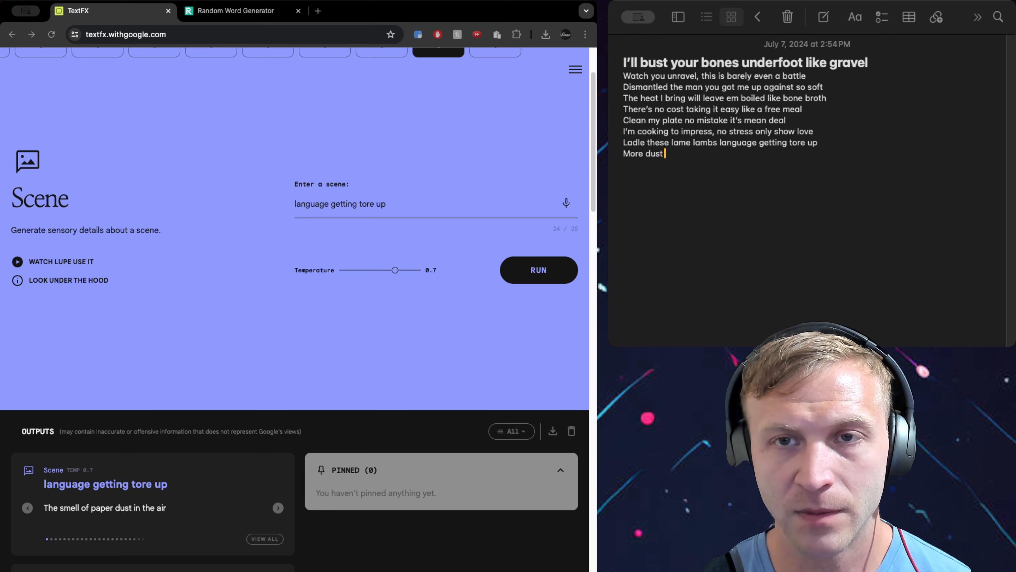
type("in the air fro the sm")
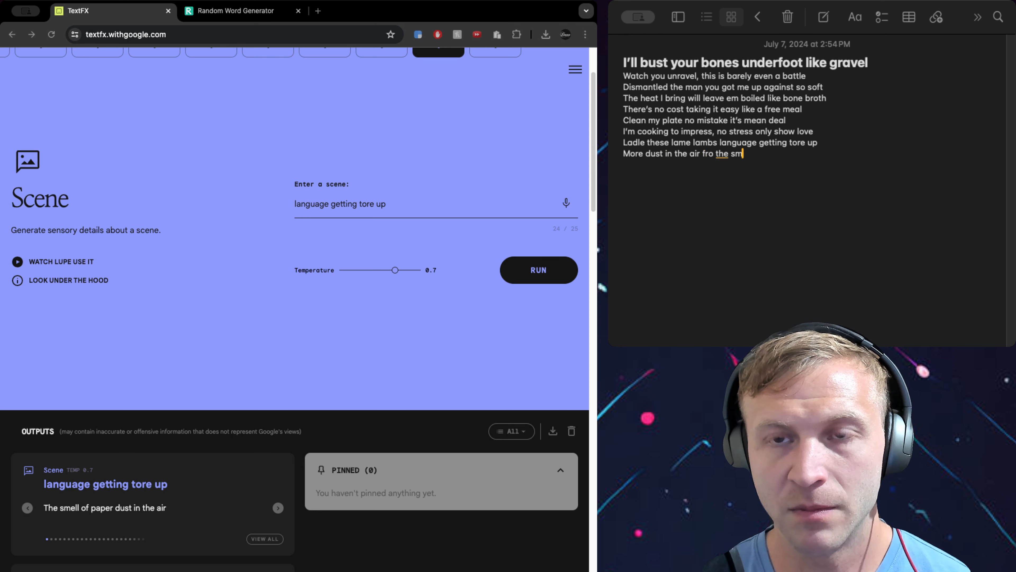
key("BackSpace")
key("BackSpace")
key("BackSpace")
key("BackSpace")
key("BackSpace")
key("BackSpace")
key("BackSpace")
type("m ")
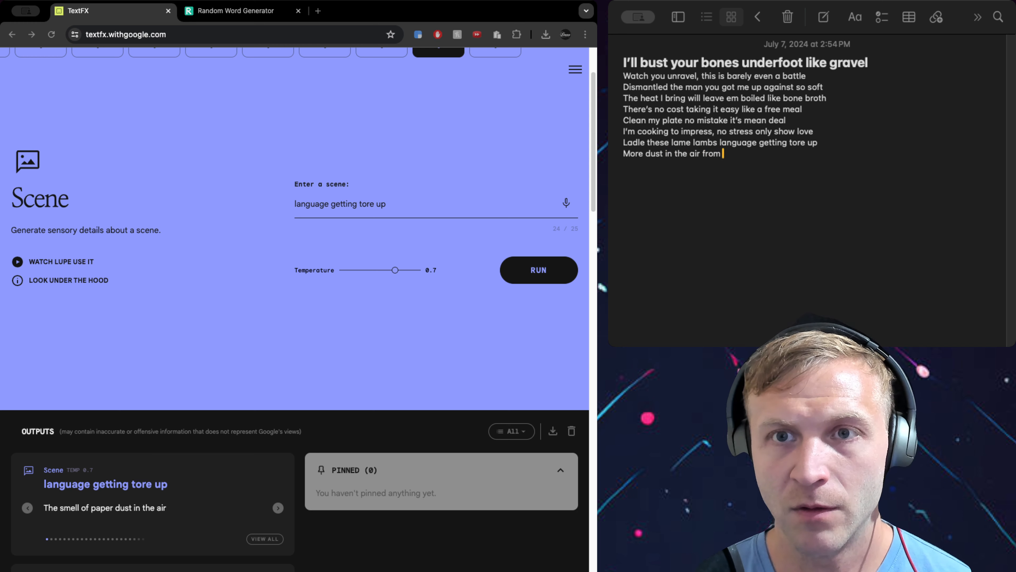
type("the smell of the pap")
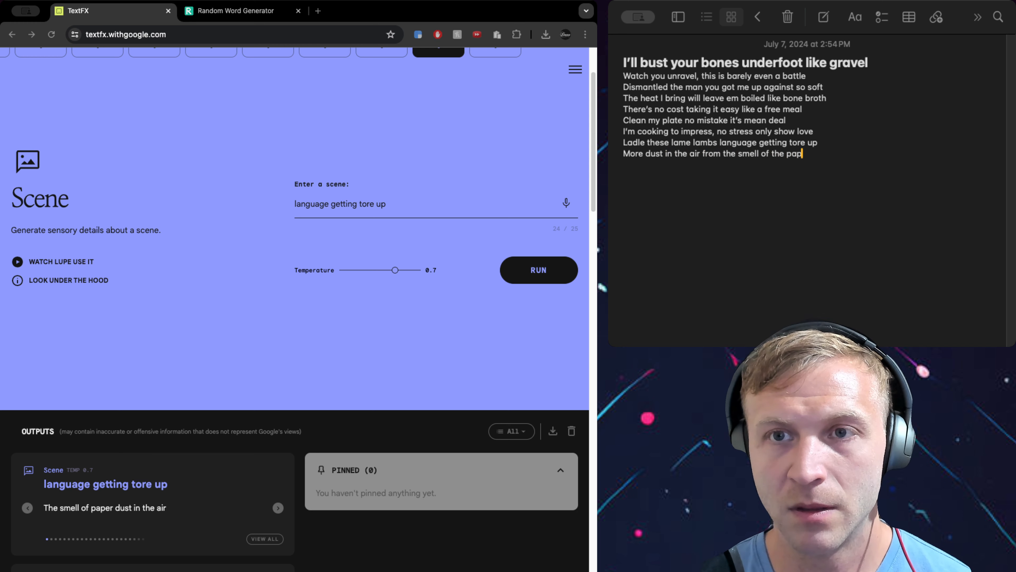
type("er")
key("Return")
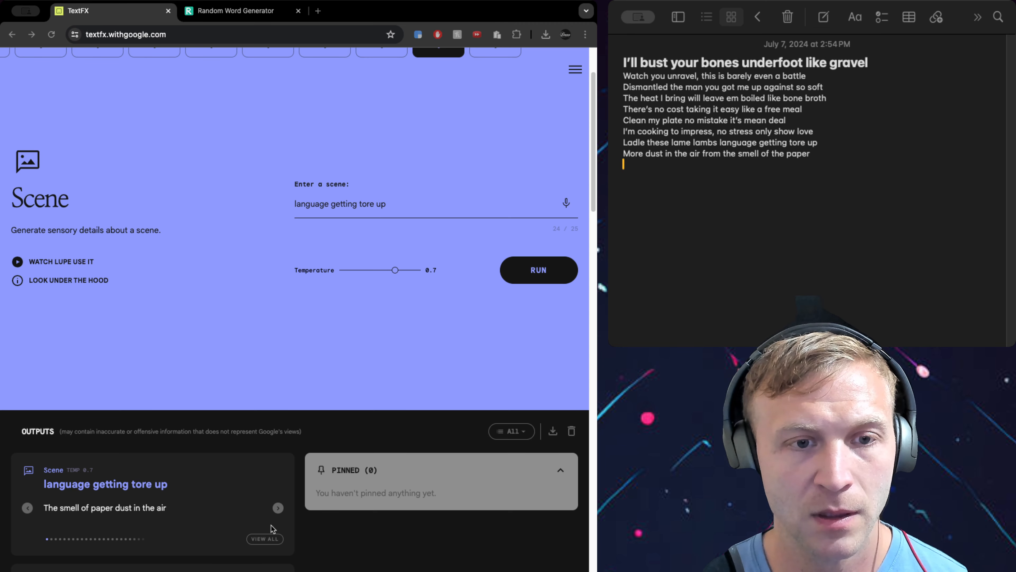
Step: Look at further Scene details for "language getting tore up" and begin the tenth lyric line with "intelligent hater"
left_click(278, 508)
left_click(278, 508)
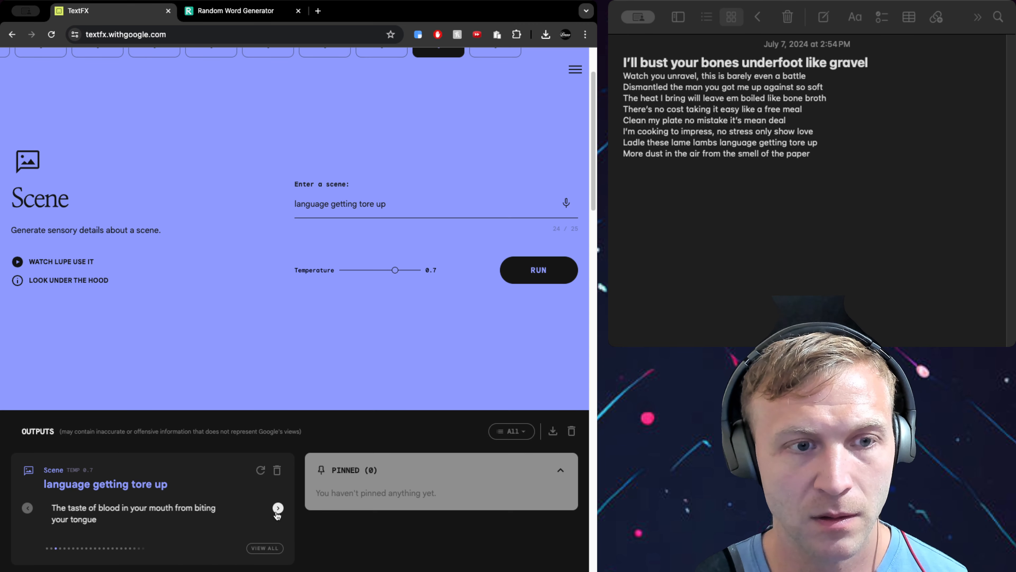
left_click(833, 168)
type("intelligten")
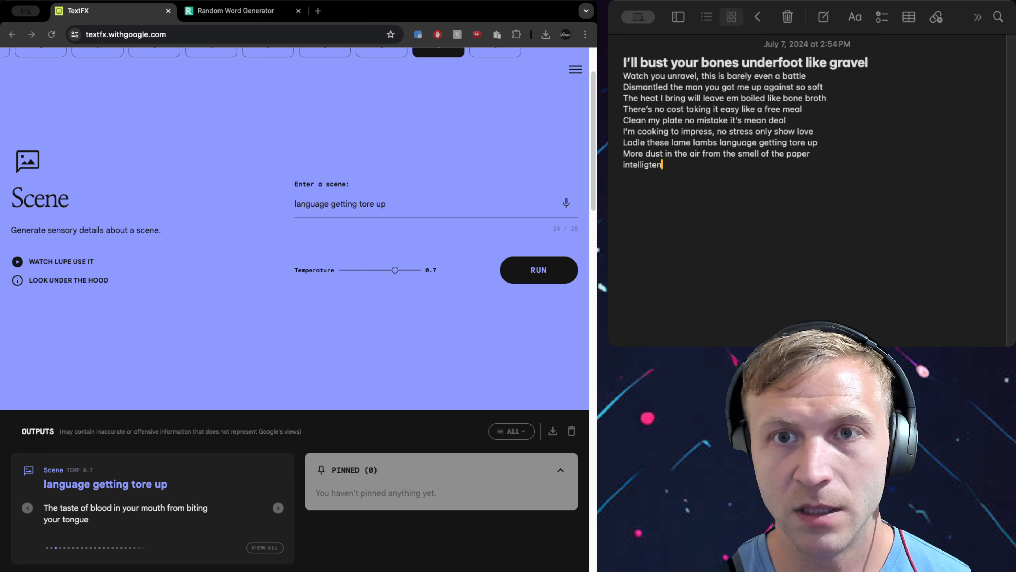
key("BackSpace")
key("BackSpace")
key("BackSpace")
type("ent hater")
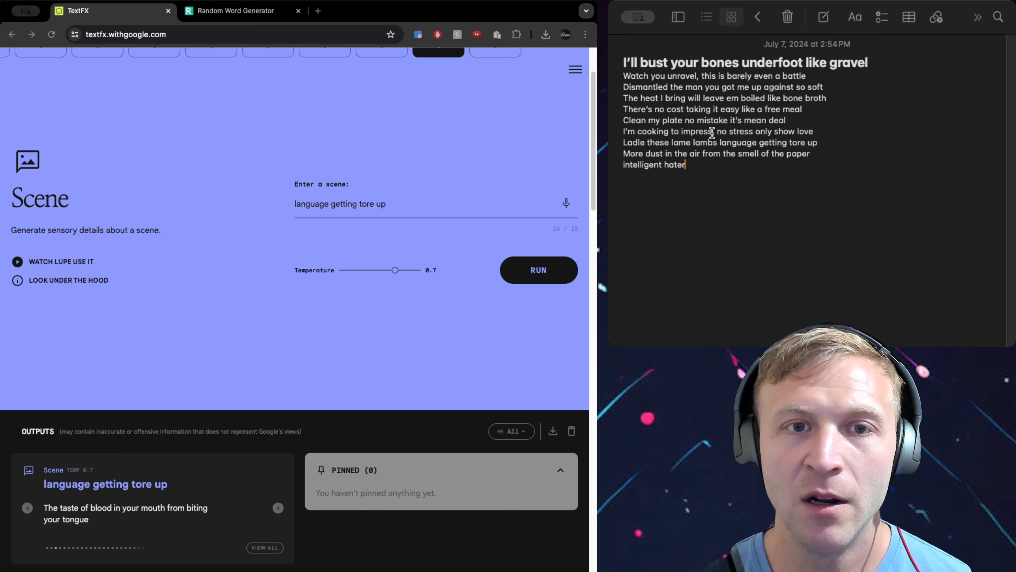
left_click(658, 165)
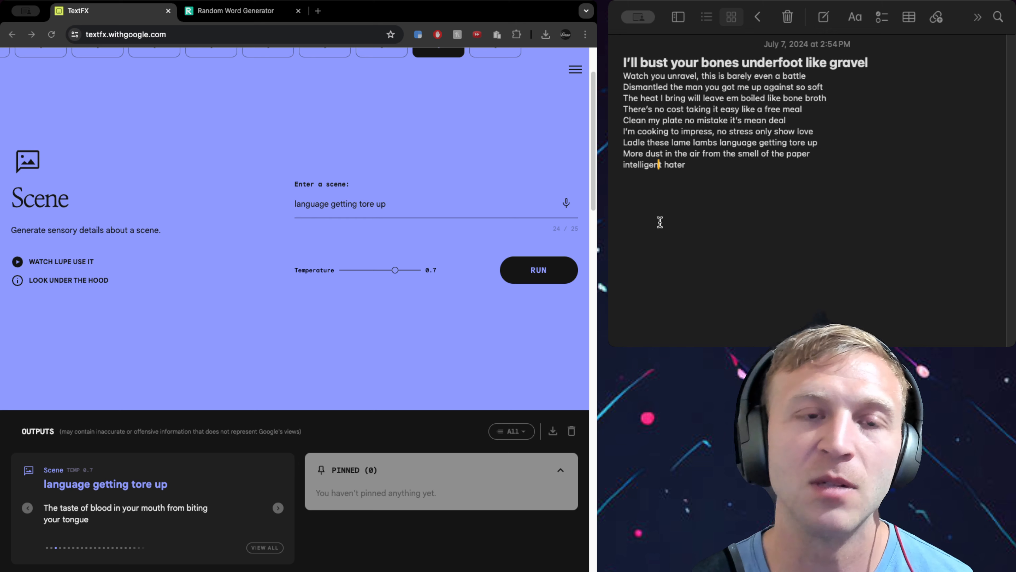
left_click(673, 157)
left_click(671, 173)
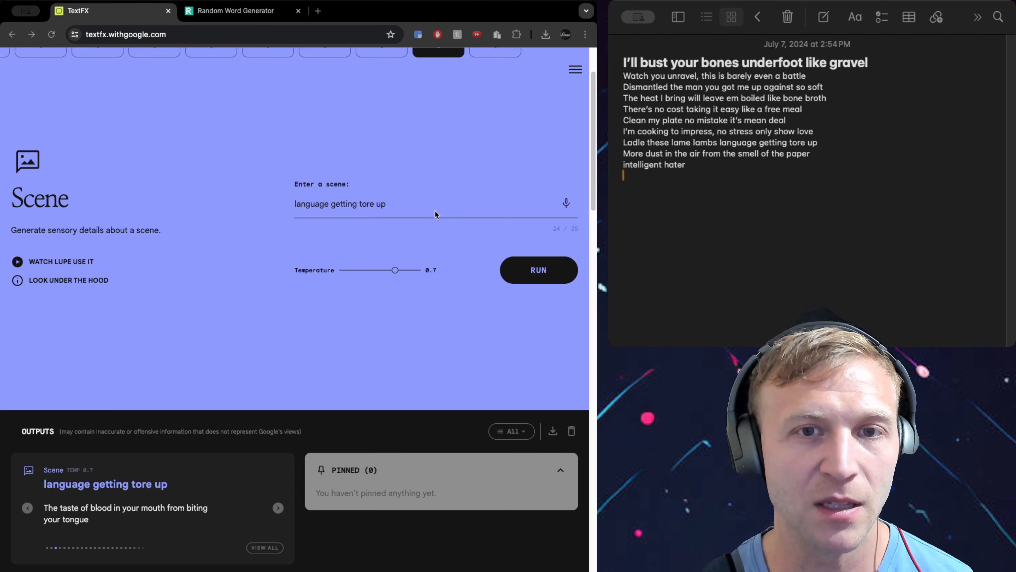
Step: Complete the tenth lyric line by inserting "Never heard a word from an" before "intelligent hater"
scroll(434, 210, "up", 3)
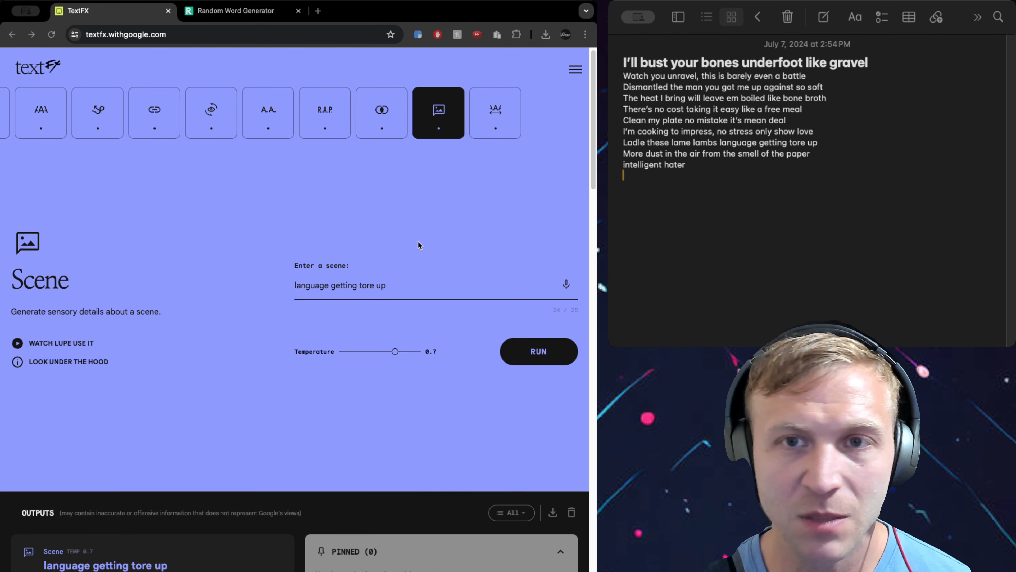
left_click(626, 168)
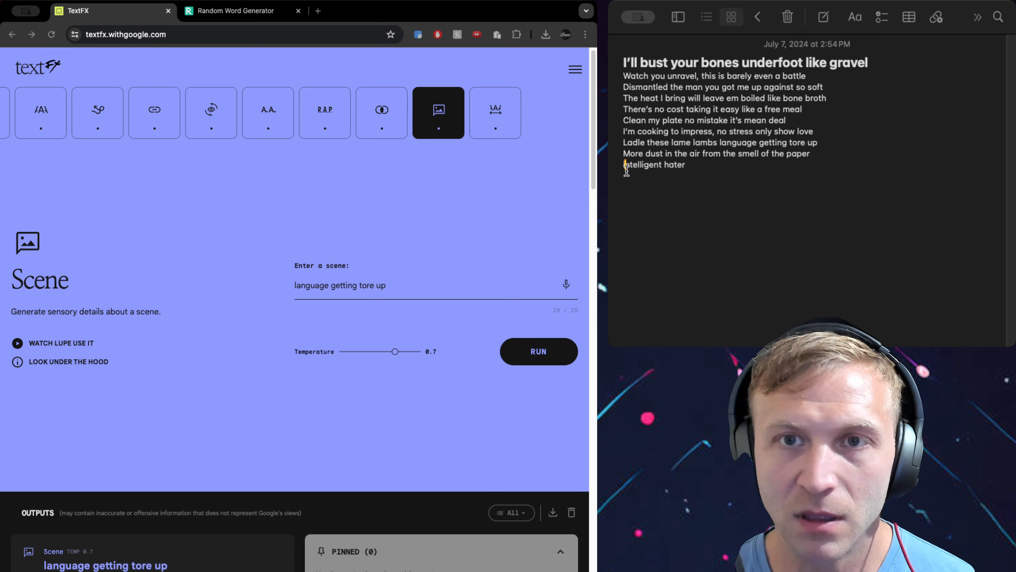
type("Never heard a wo")
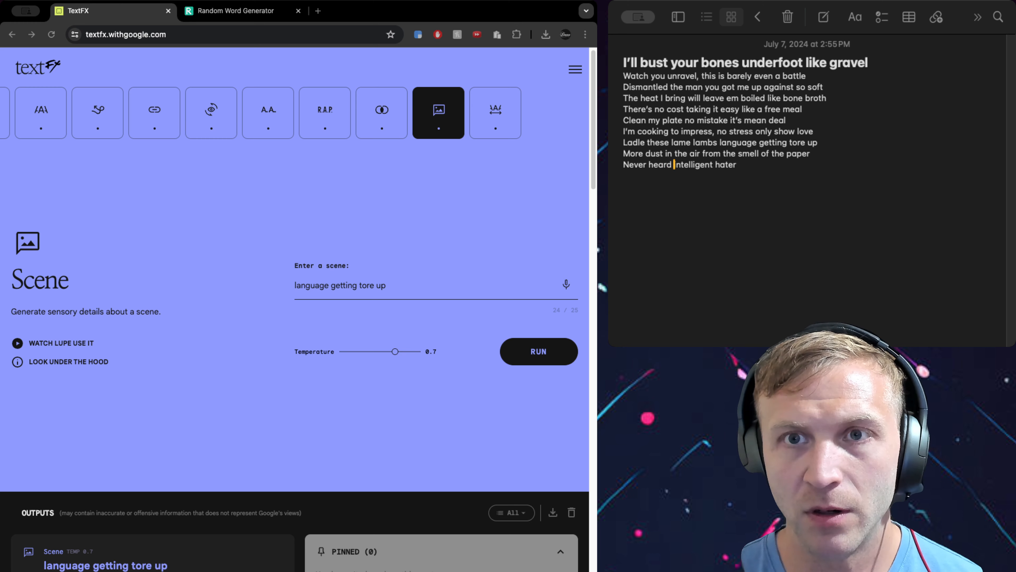
type("rd  from")
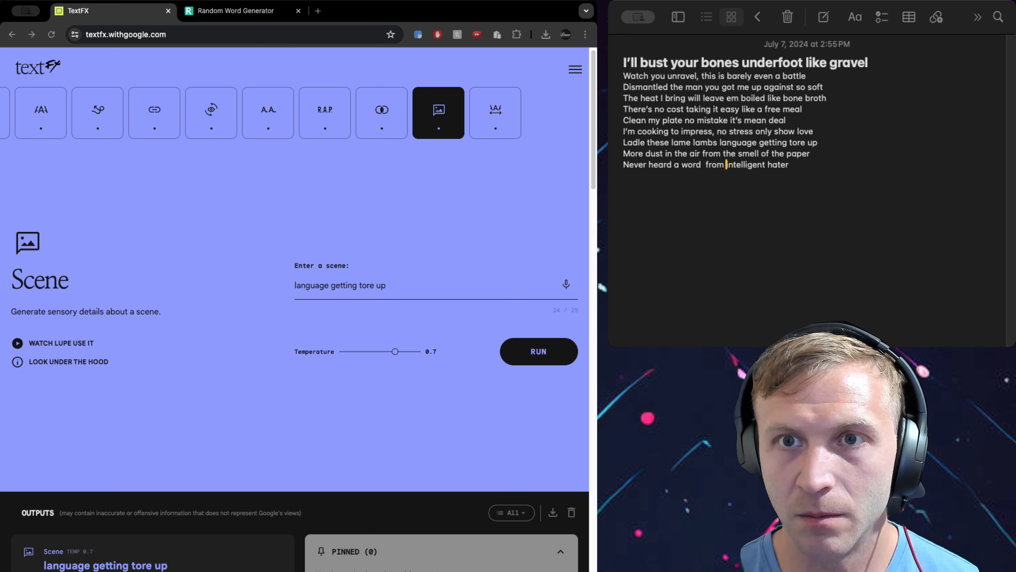
key("BackSpace")
key("BackSpace")
key("BackSpace")
key("BackSpace")
key("BackSpace")
type("from an")
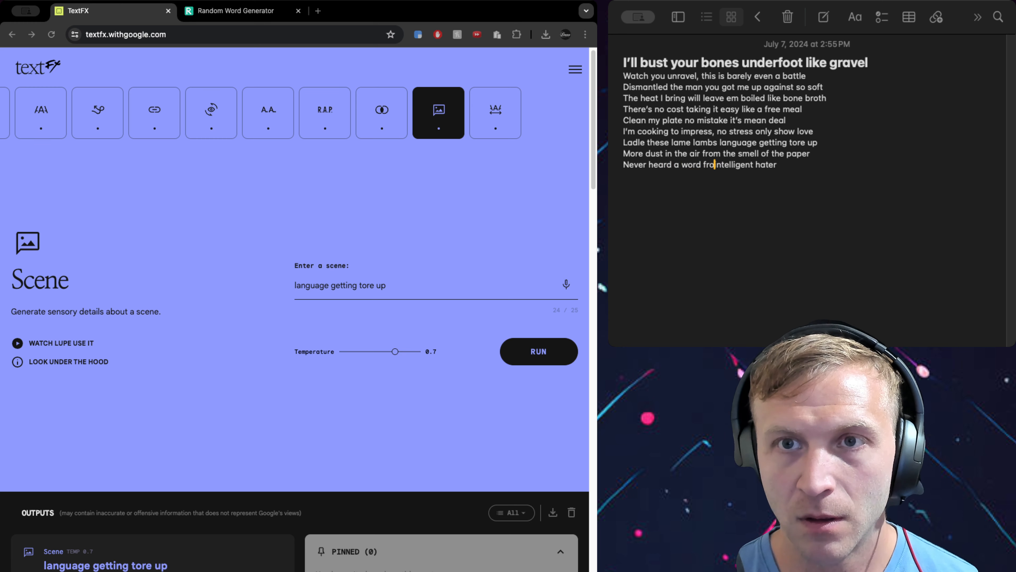
Step: Run the Unfold tool on "hater", copied from the end of the tenth lyric line
left_click(485, 116)
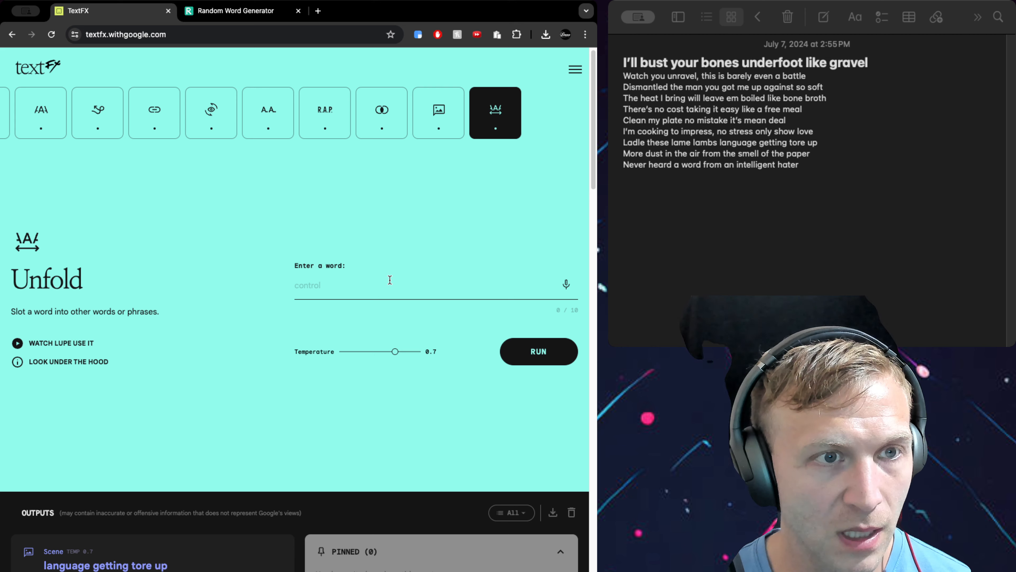
scroll(390, 280, "down", 1)
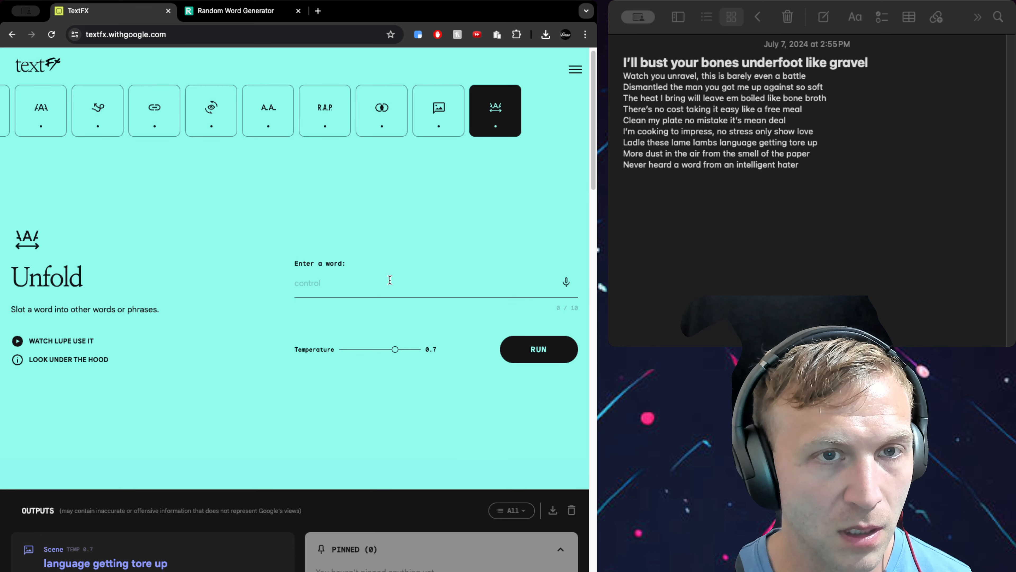
left_click(800, 167)
left_click_drag(799, 166, 776, 171)
key("super+c")
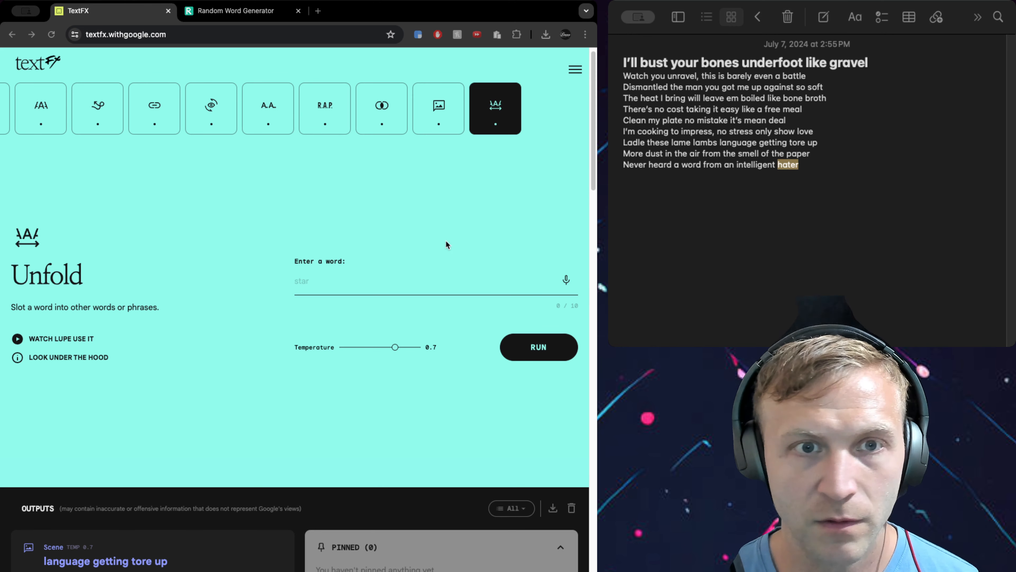
left_click(427, 282)
key("super+v")
left_click(539, 347)
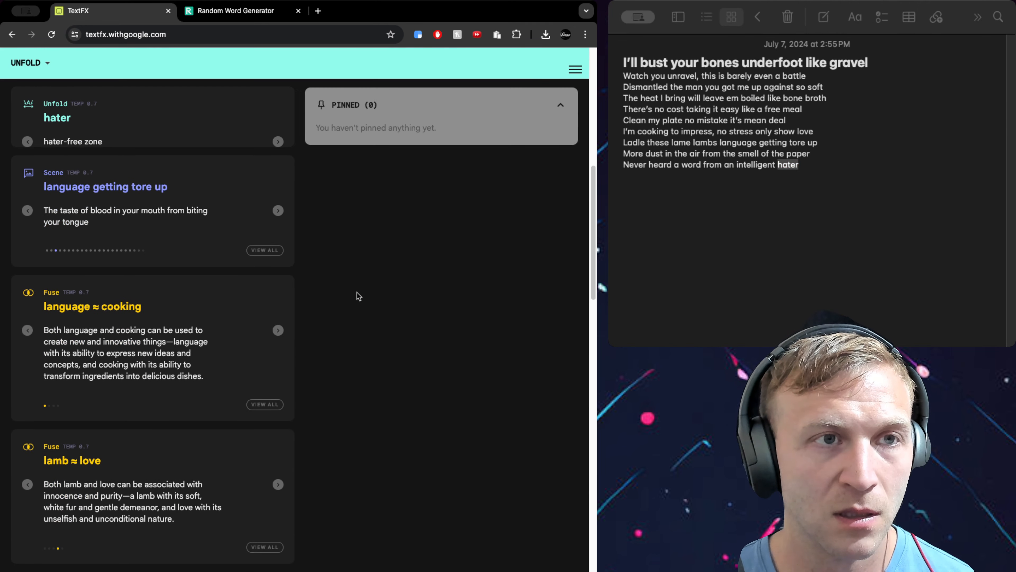
Step: Go through the first Unfold phrases generated for "hater"
left_click(278, 144)
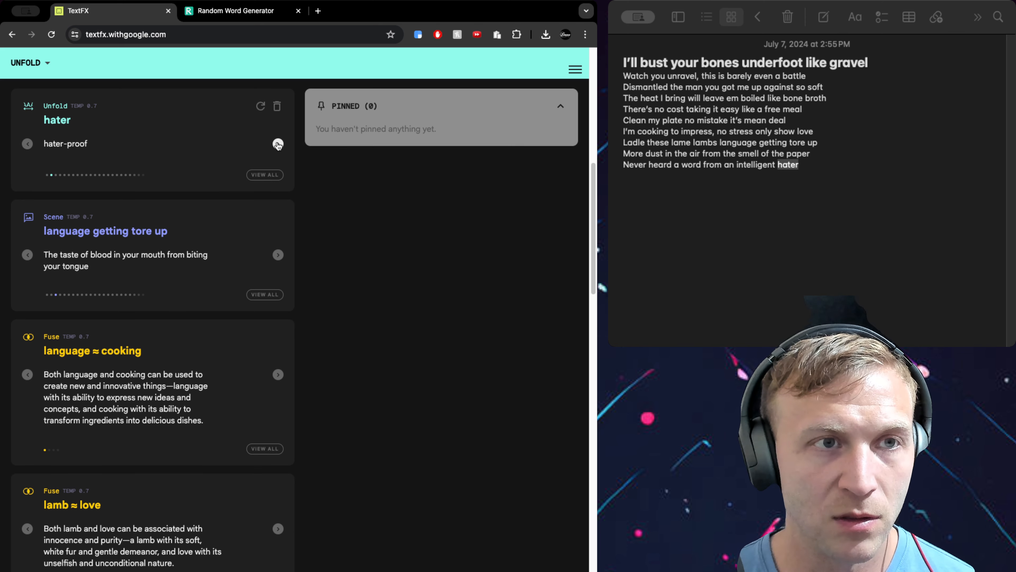
left_click(278, 144)
left_click(278, 144)
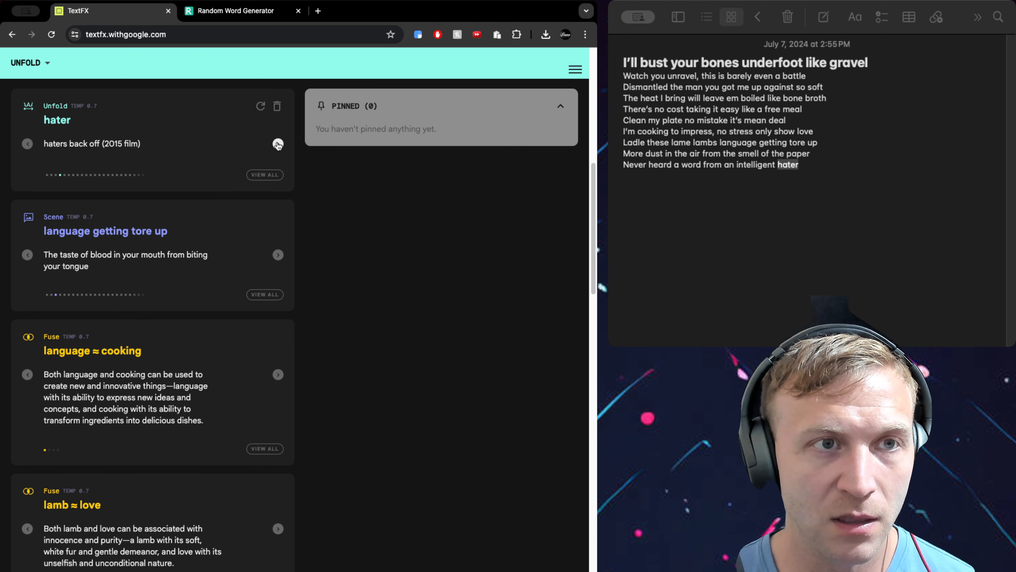
left_click(278, 144)
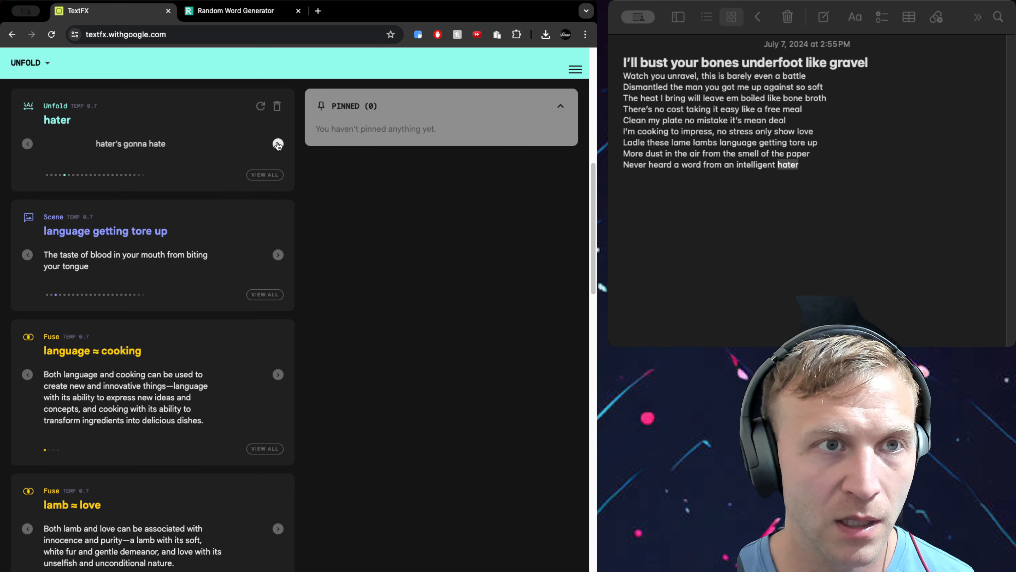
Step: Try to run Unfold on "intelligent" from the tenth lyric line
left_click(636, 210)
left_click(737, 184)
left_click_drag(777, 166, 736, 166)
scroll(424, 195, "up", 10)
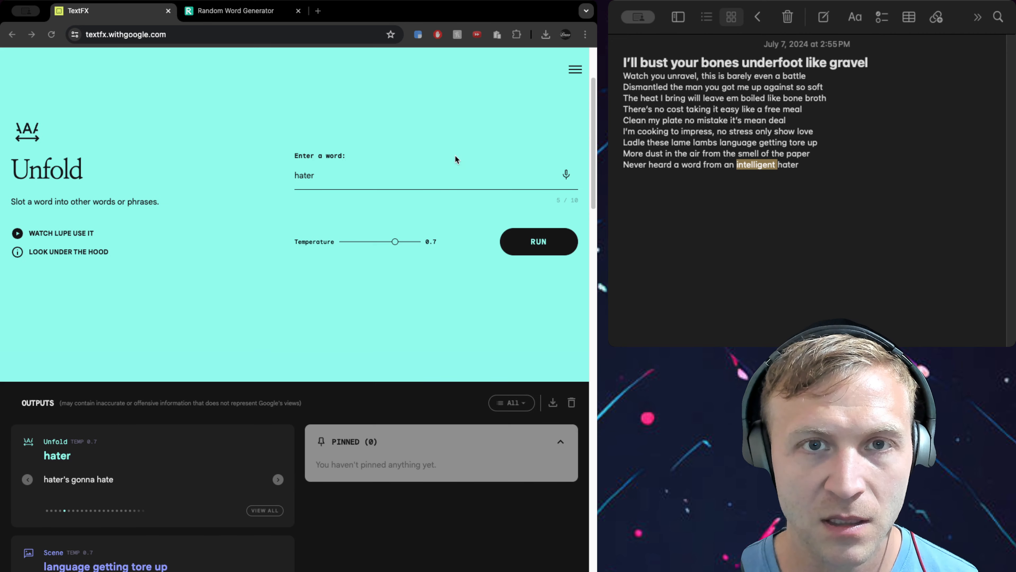
left_click(449, 171)
left_click(455, 180)
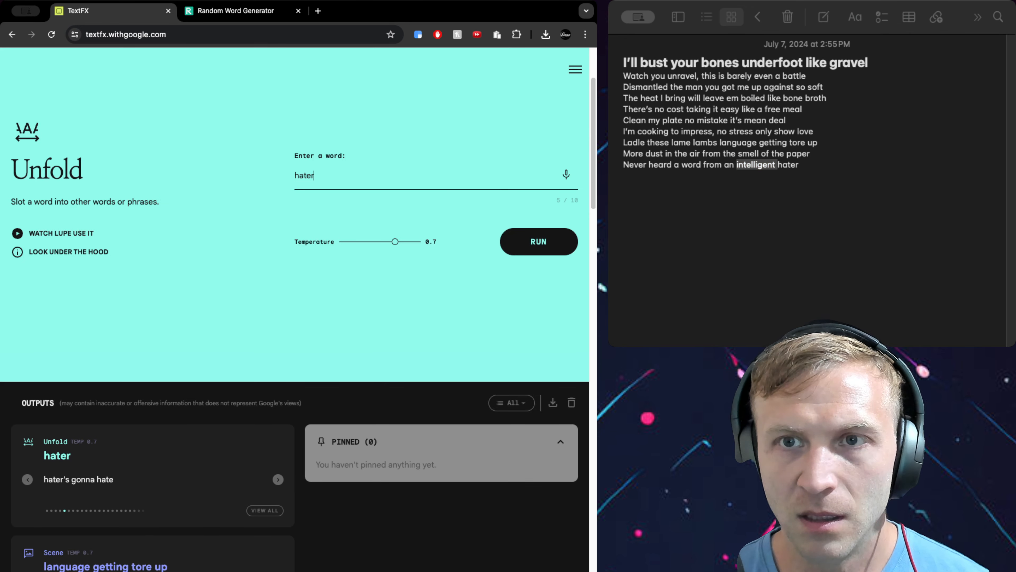
key("super+a")
type("intellige")
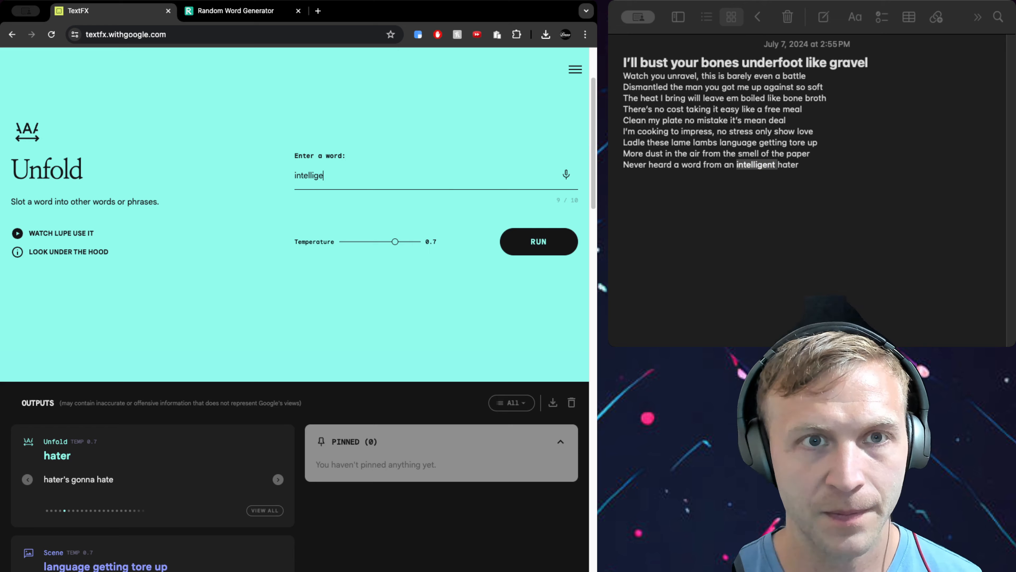
type("t")
key("Return")
scroll(348, 196, "up", 10)
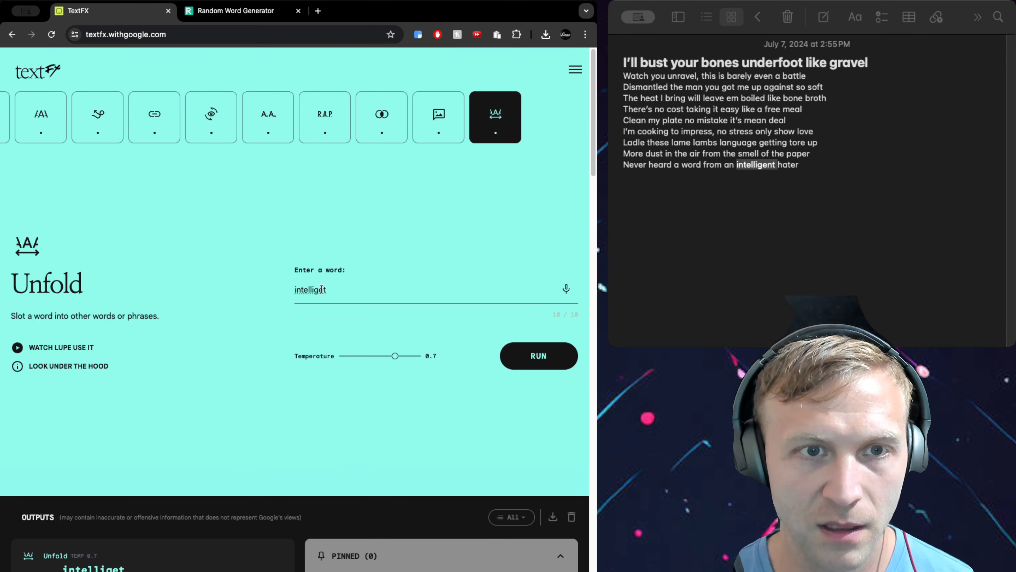
key("BackSpace")
type("n")
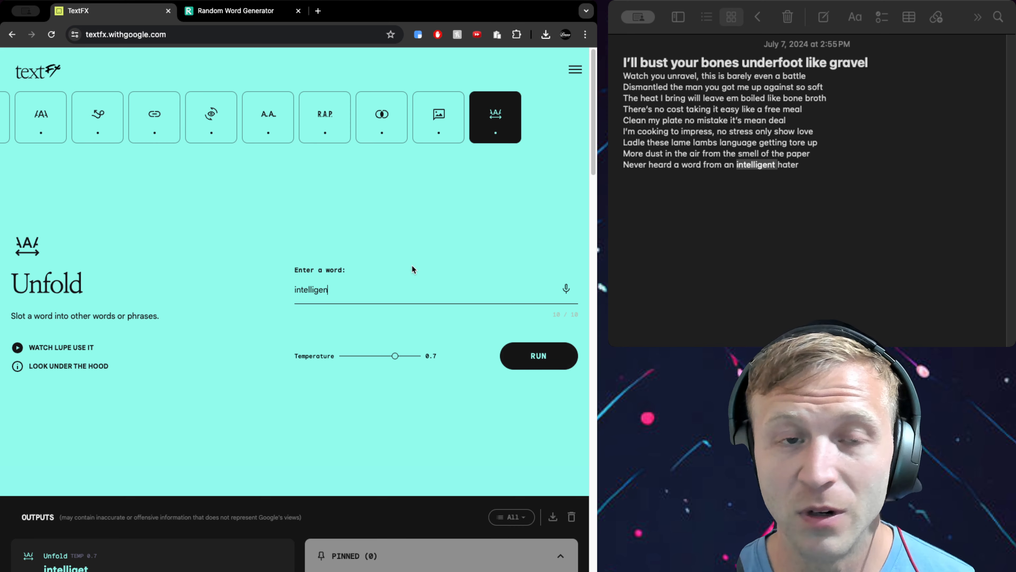
double_click(403, 284)
left_click(670, 235)
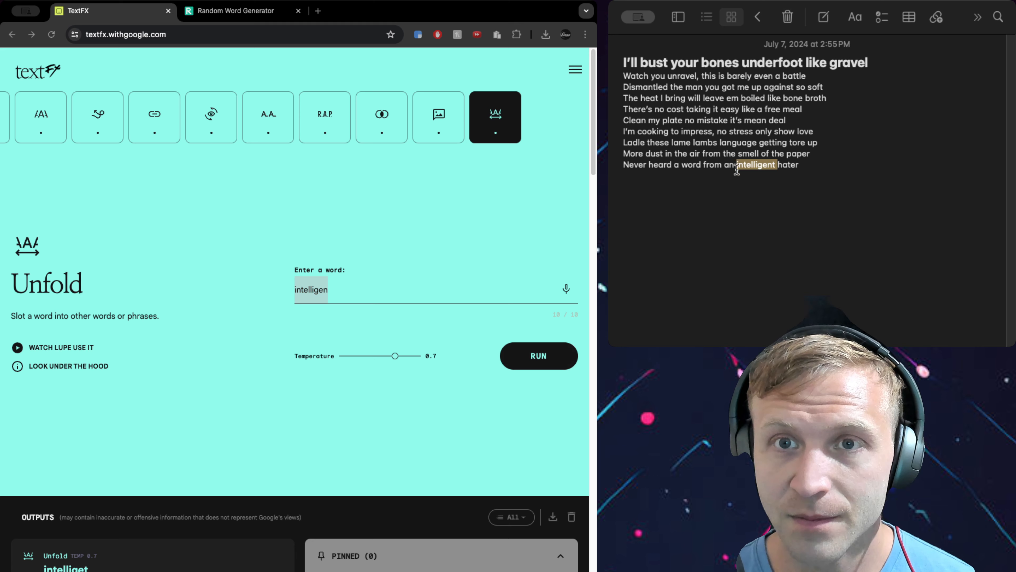
Step: Run Unfold on "hater" again and go through the new set of phrases
double_click(397, 285)
type("hater")
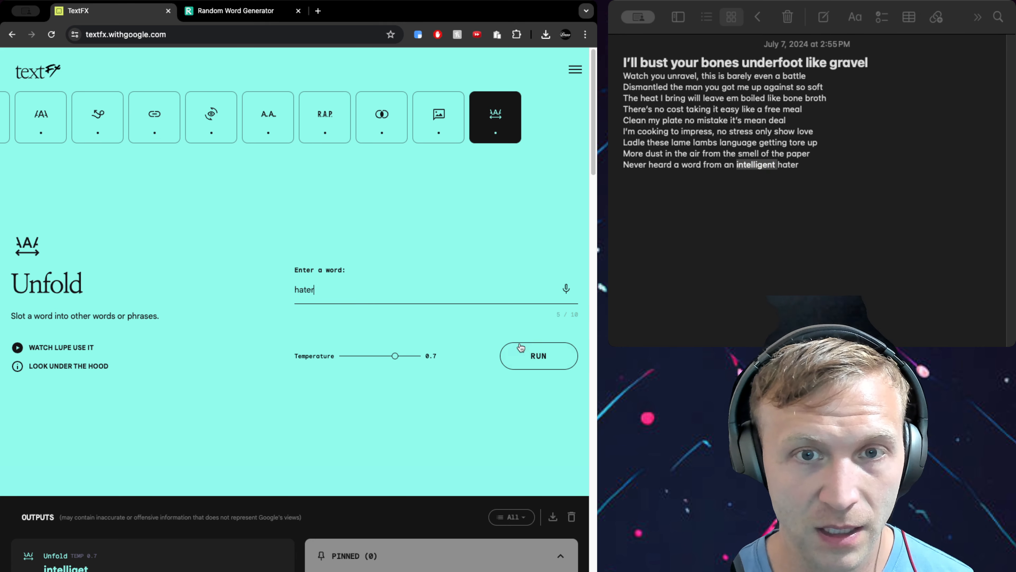
left_click(522, 354)
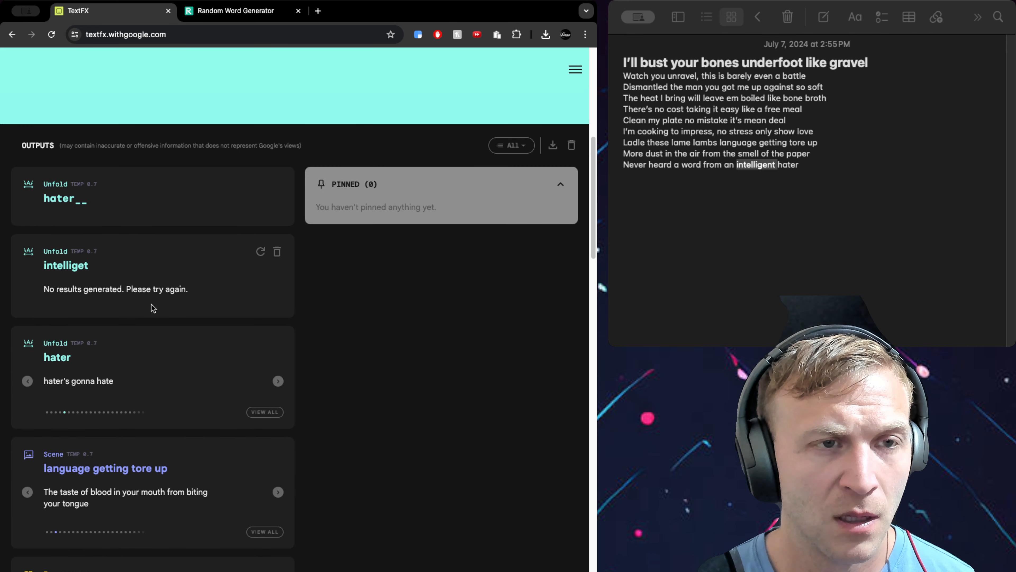
left_click(277, 223)
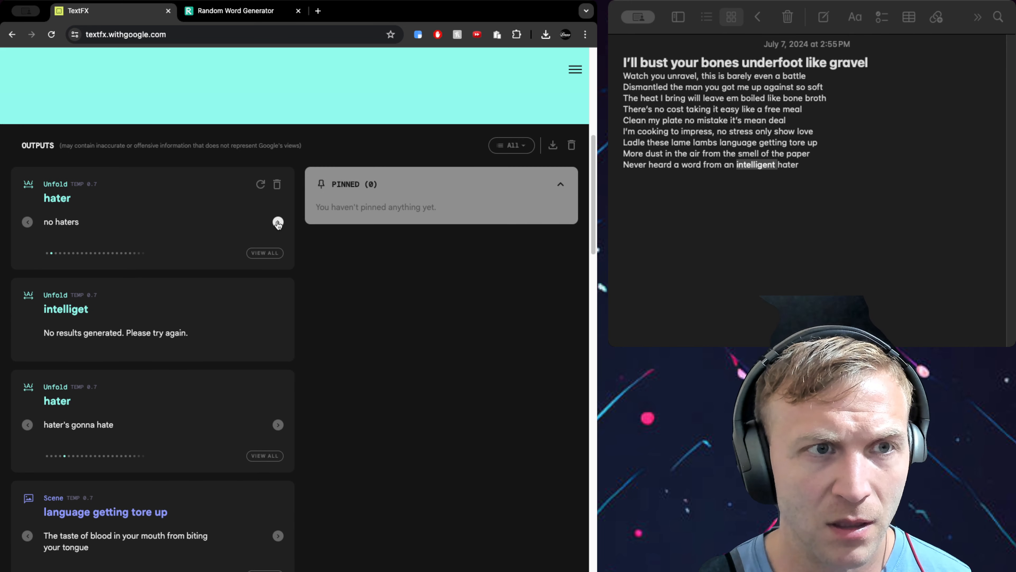
left_click(278, 222)
left_click(277, 222)
left_click(278, 223)
left_click(278, 222)
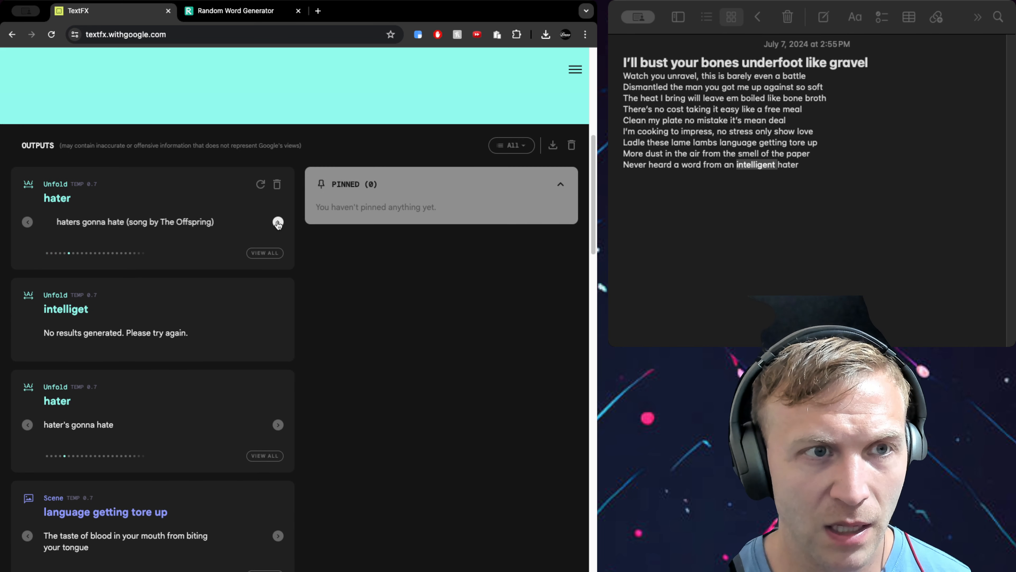
Step: Look through a few more phrases in the latest Unfold output for "hater"
left_click(277, 222)
left_click(278, 222)
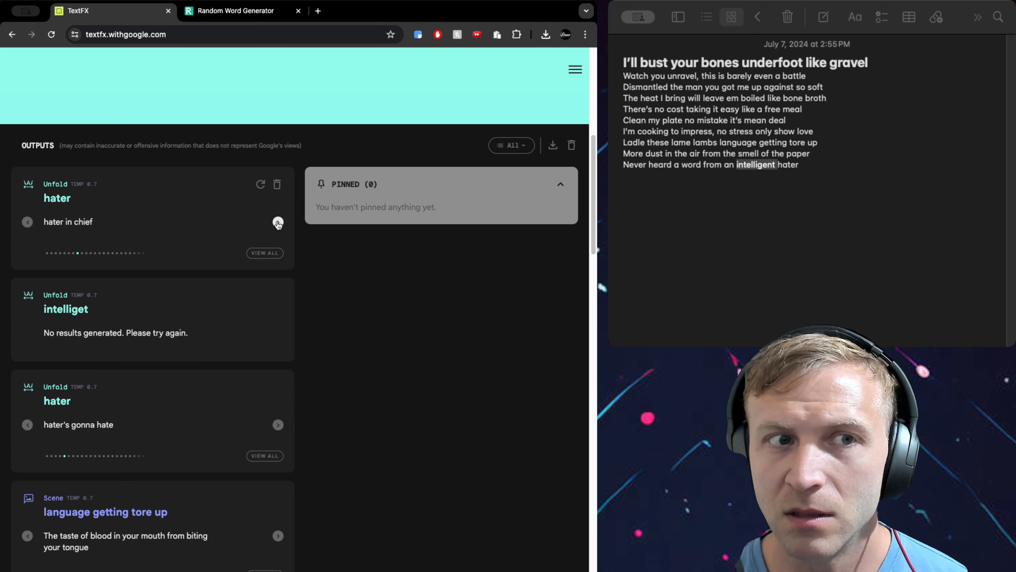
left_click(278, 223)
scroll(295, 268, "up", 10)
left_click(773, 247)
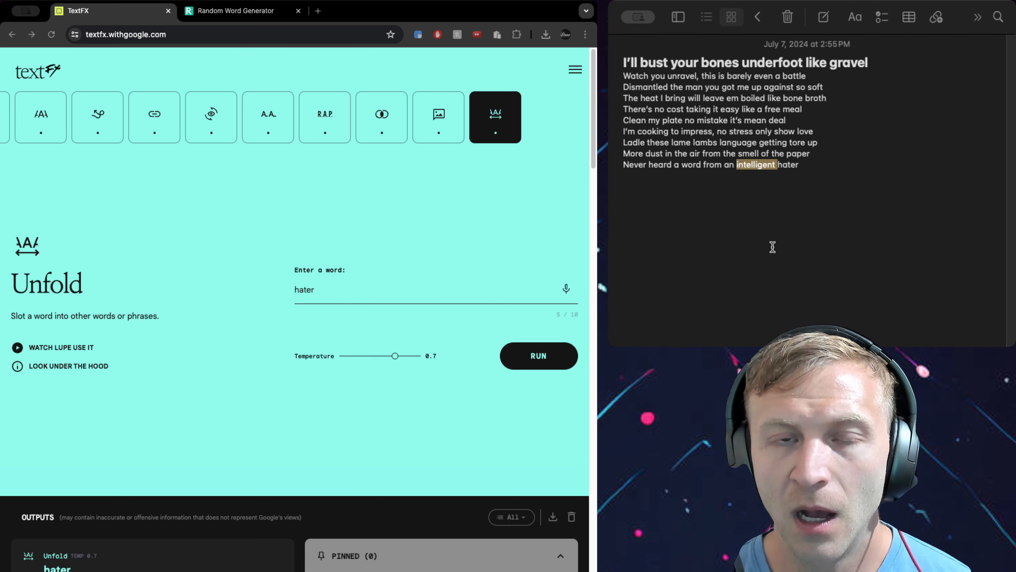
Step: Change the active TextFX tool from Unfold to Simile and return to the lyrics note
left_click(353, 199)
left_click(574, 70)
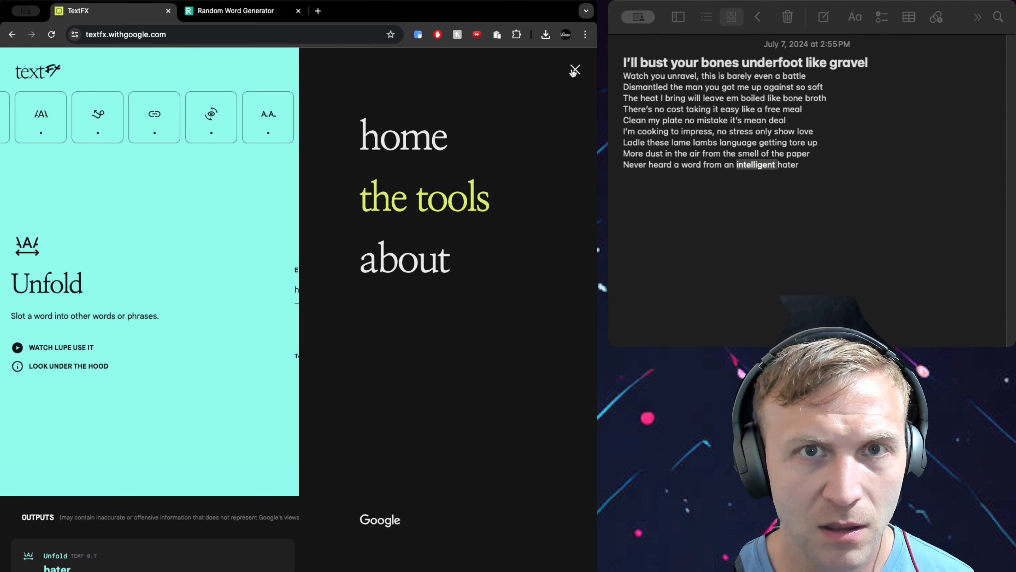
left_click(574, 70)
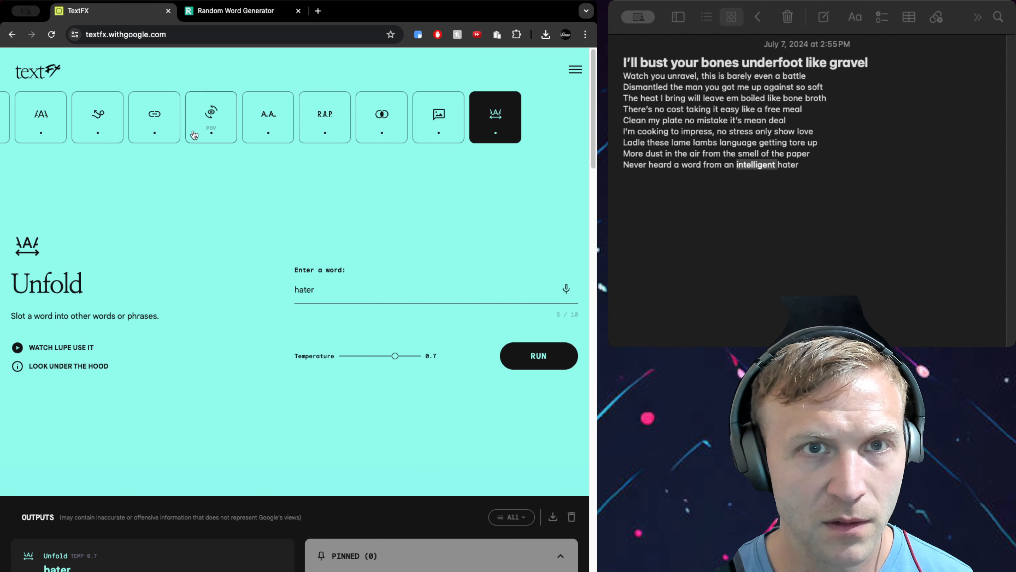
left_click(27, 127)
left_click(7, 126)
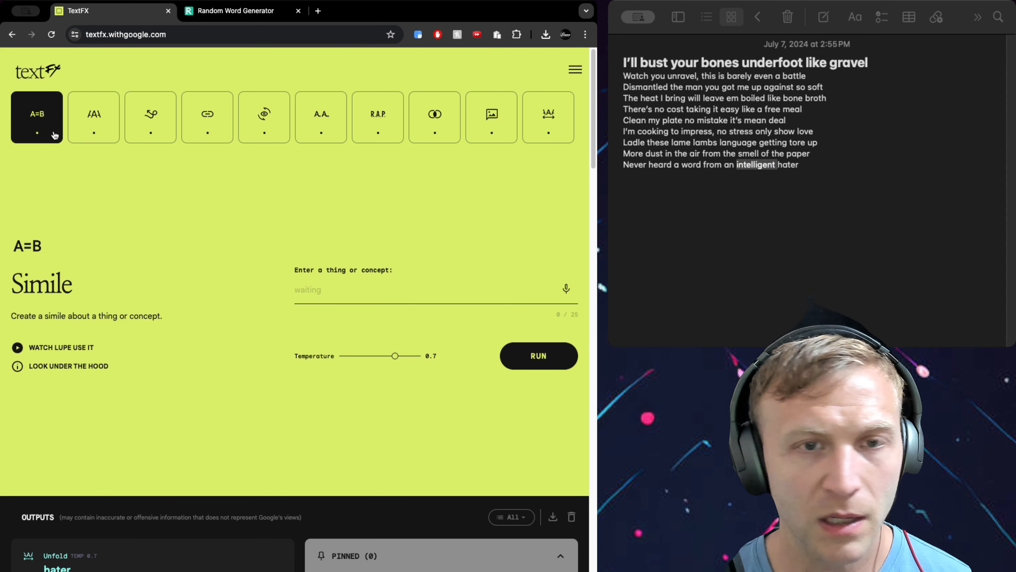
left_click(704, 230)
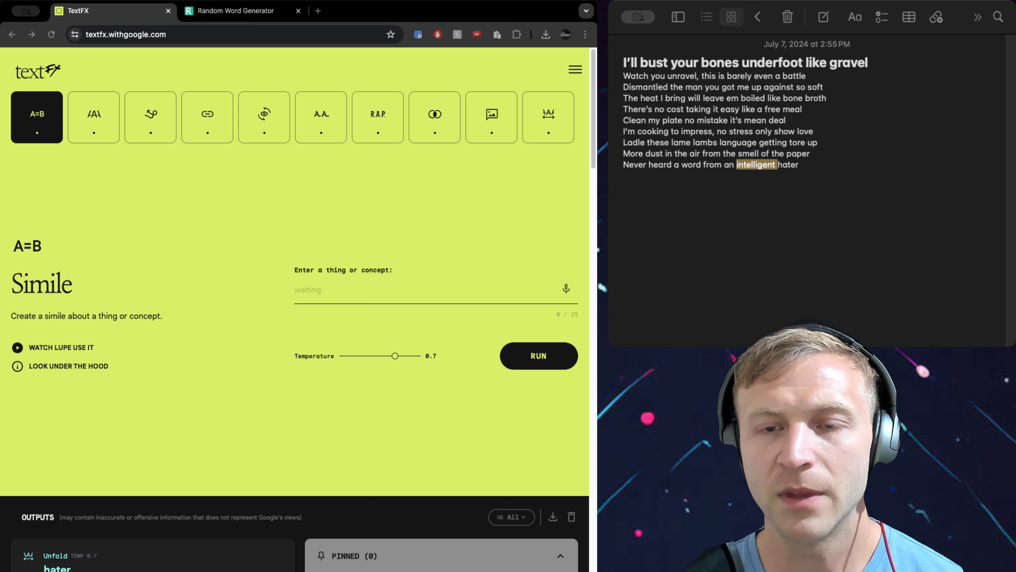